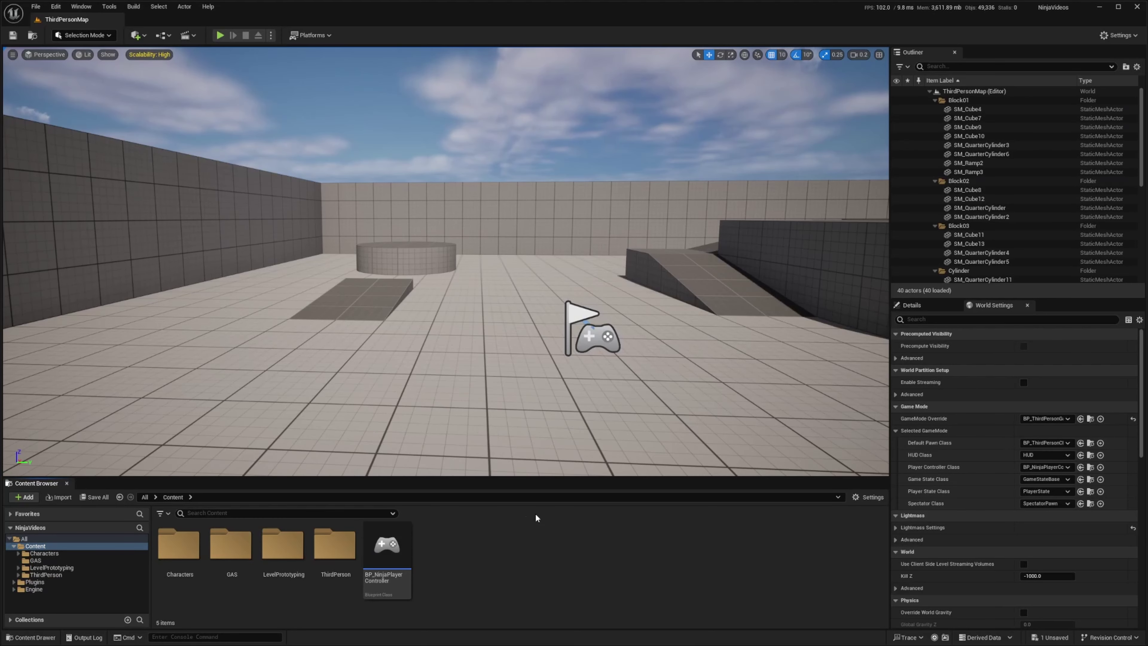
- Look through the Plugins window briefly, then close it
left_click(56, 6)
left_click(77, 156)
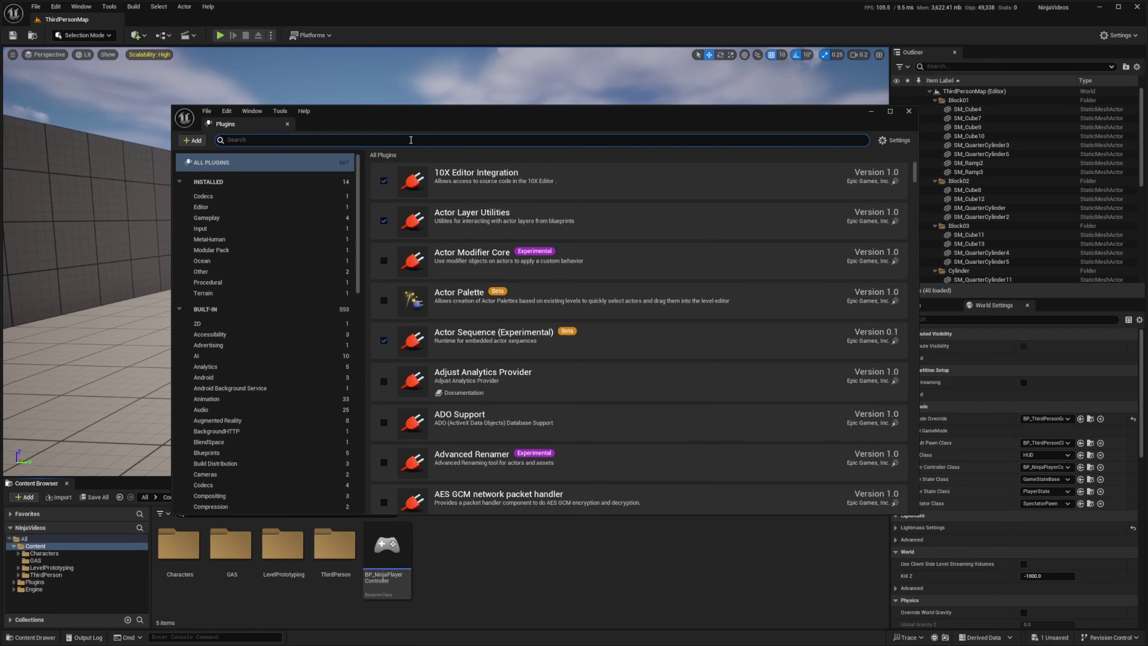
type("ninja")
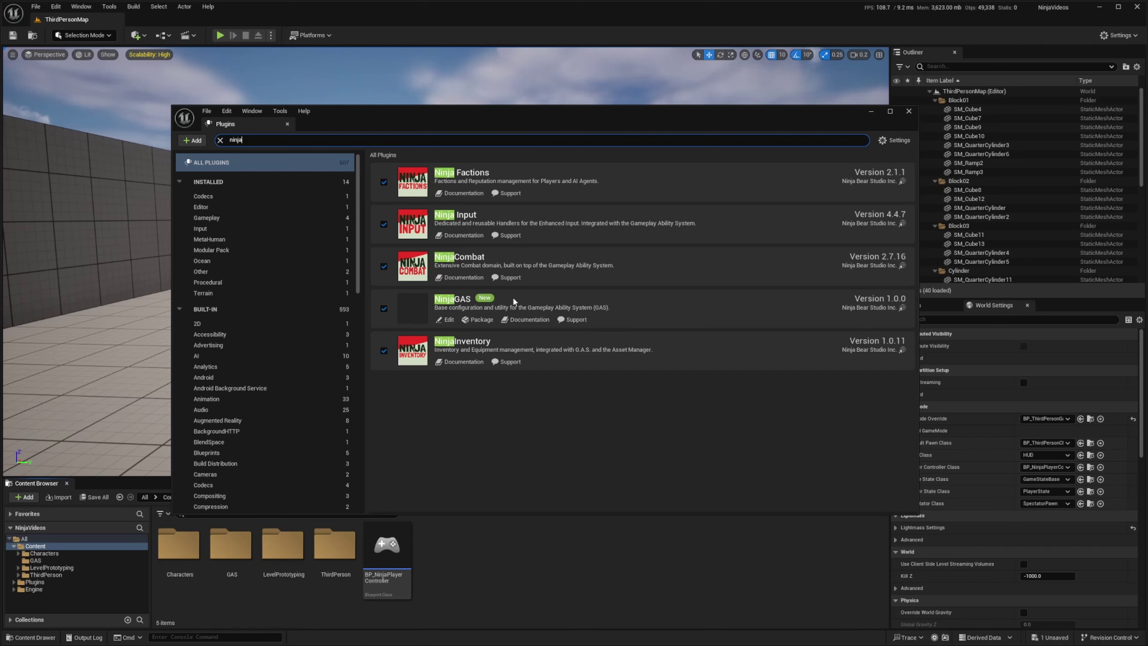
left_click(908, 110)
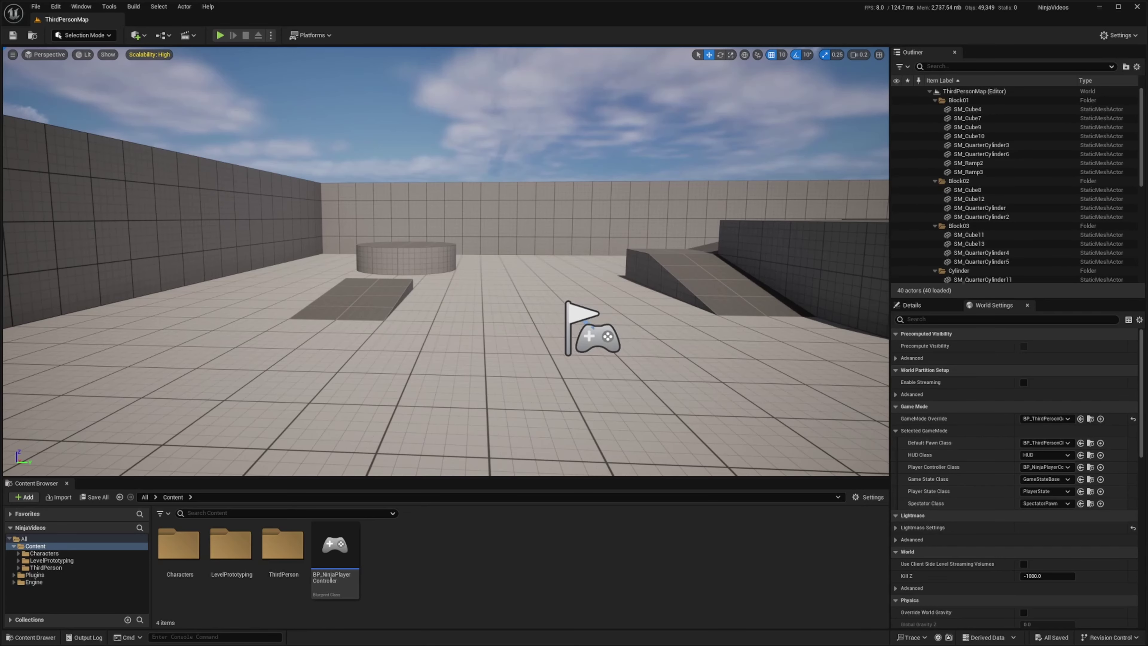
- Open Project Settings on the Game – Asset Manager page
left_click(56, 7)
left_click(98, 149)
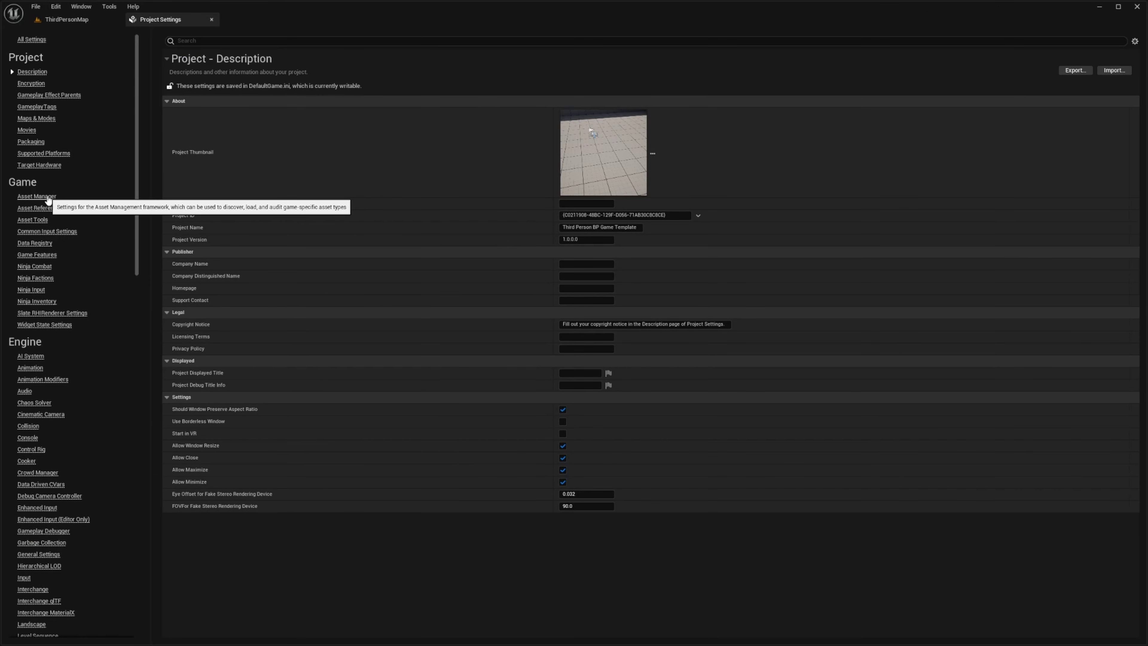
left_click(54, 198)
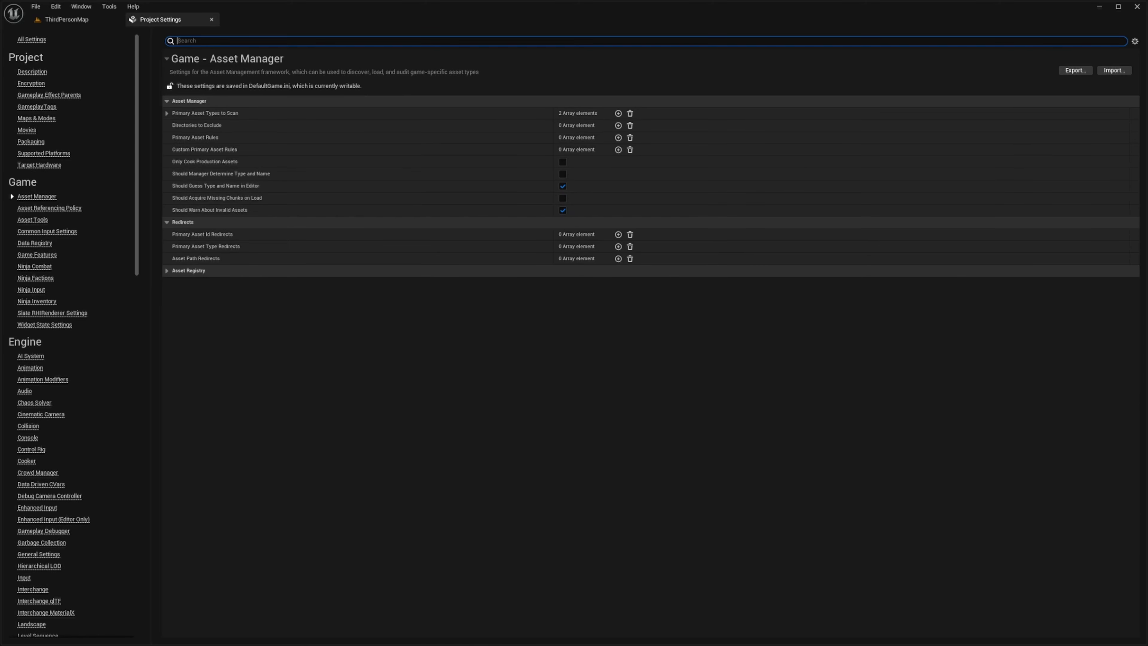
- Add Primary Asset Types entry [2]: type AbilityBundleData, base class NinjaGASDataAsset
left_click(167, 114)
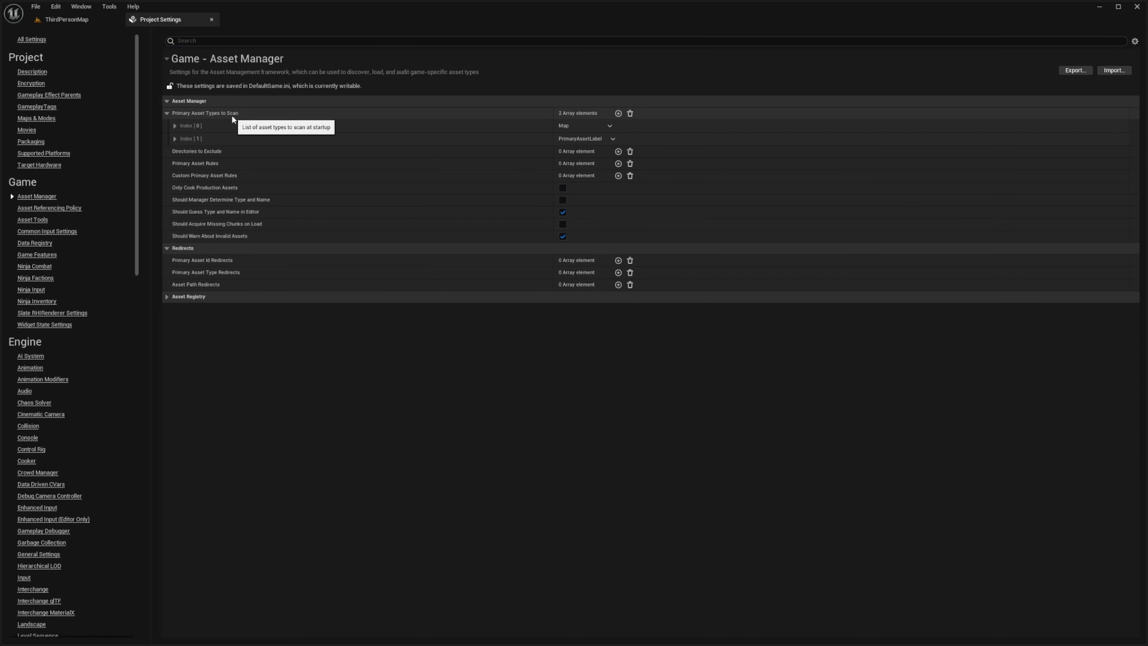
left_click(618, 113)
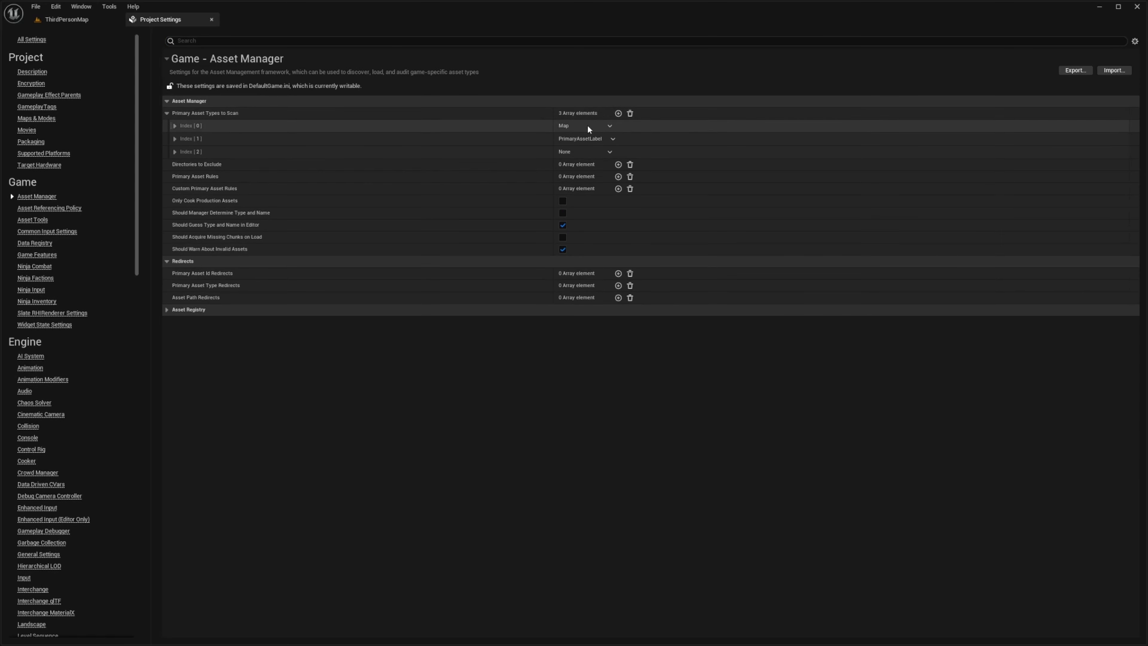
left_click(576, 164)
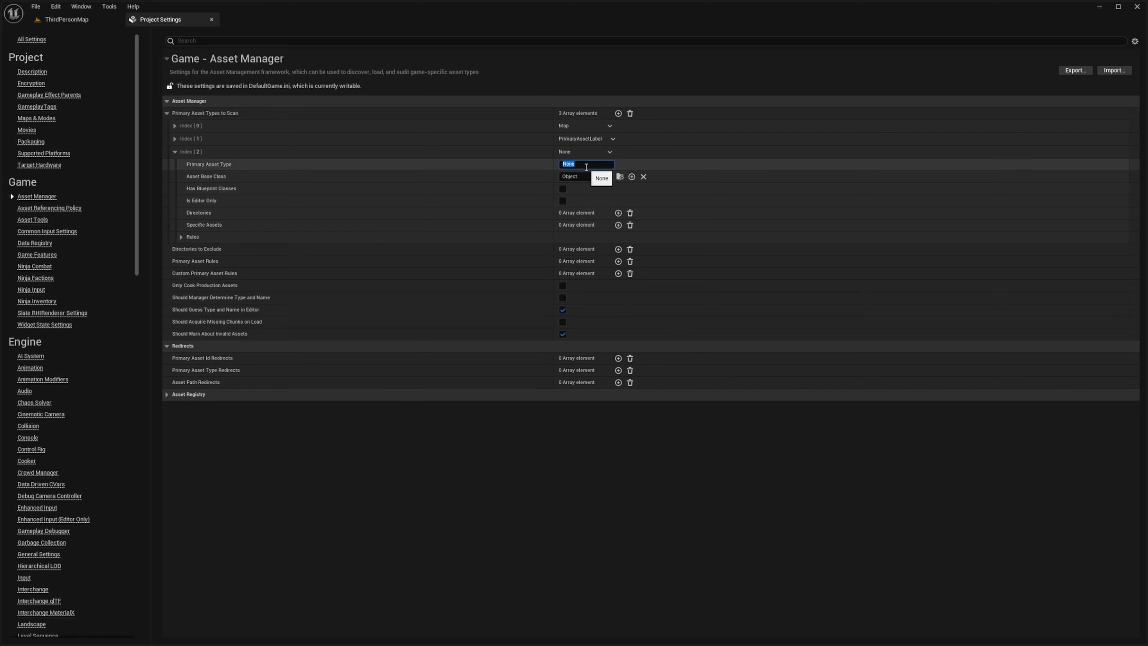
type("AbilityBundleData")
key("Return")
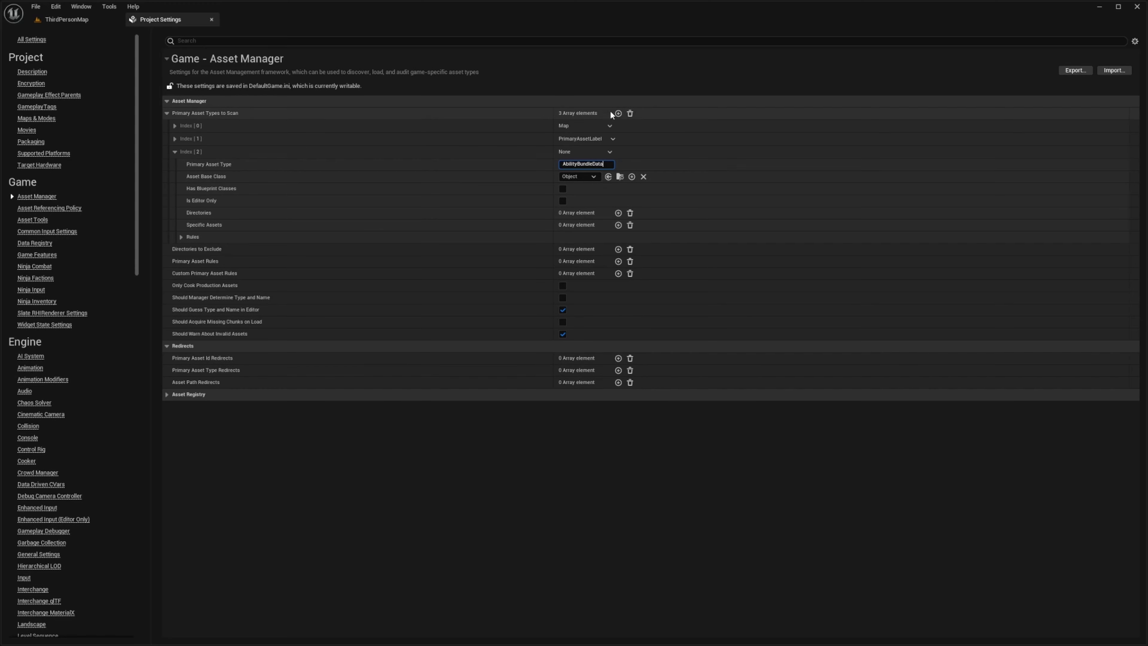
left_click(578, 176)
type("Ninja")
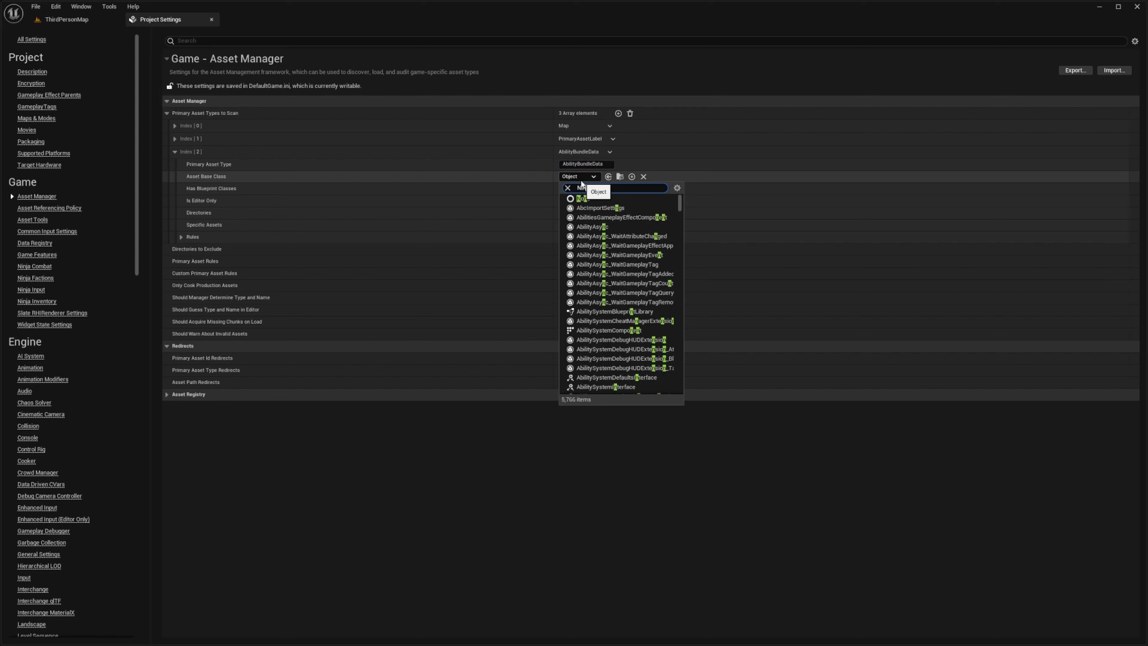
type("GAS")
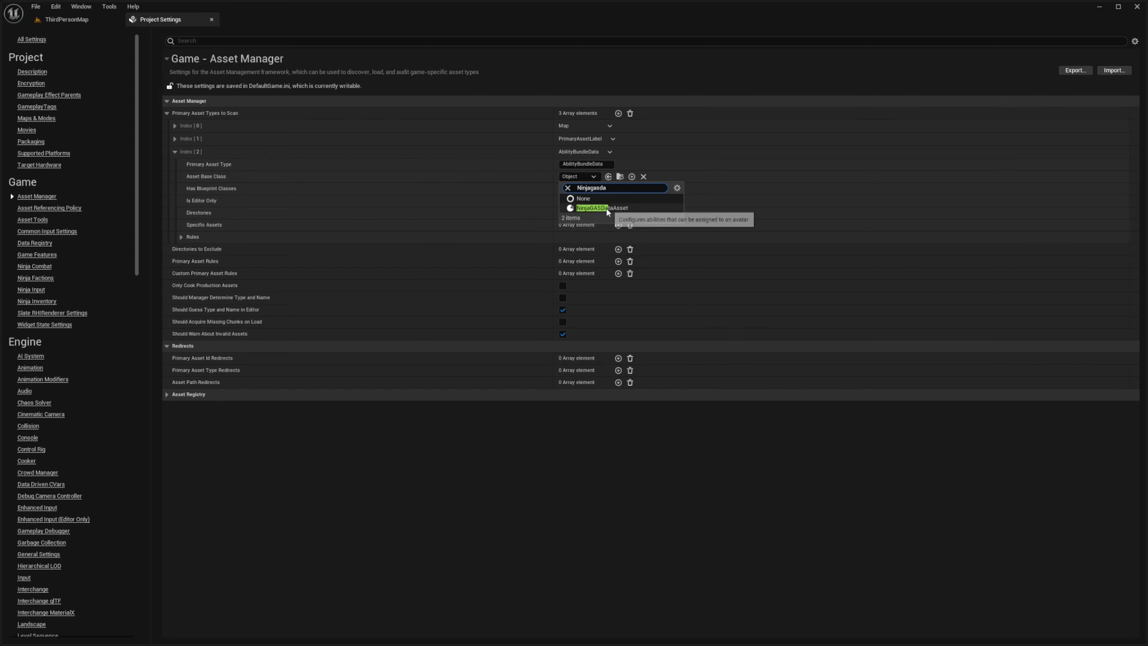
left_click(606, 207)
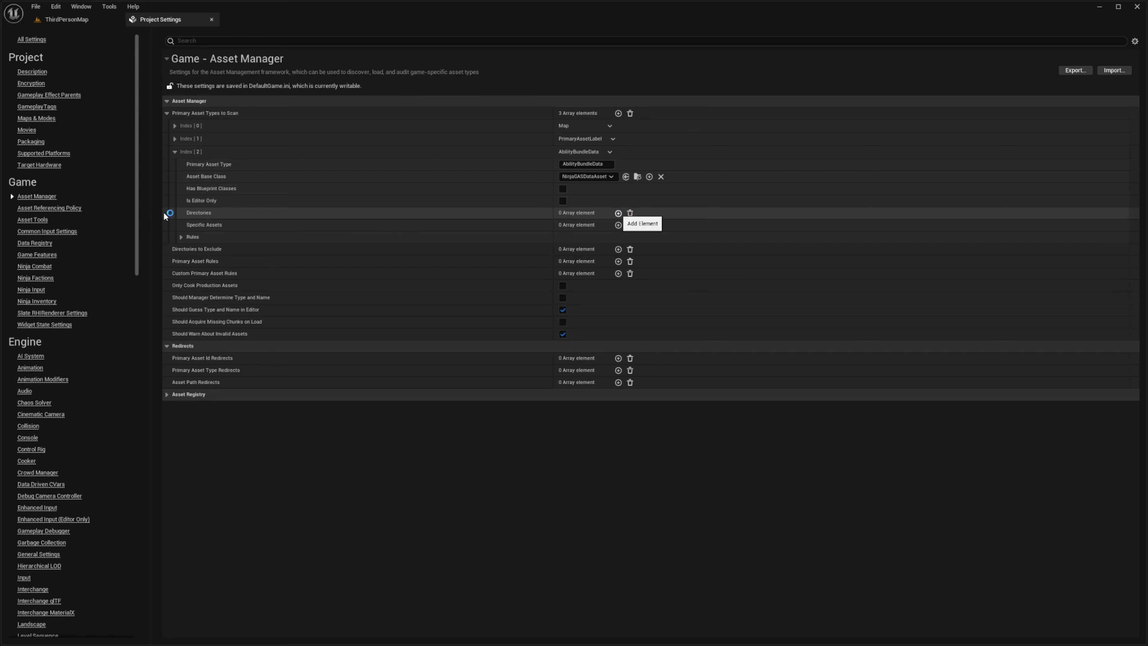
- Add a scan directory /Game/Data/Abilities to the AbilityBundleData entry
left_click(618, 213)
left_click(582, 226)
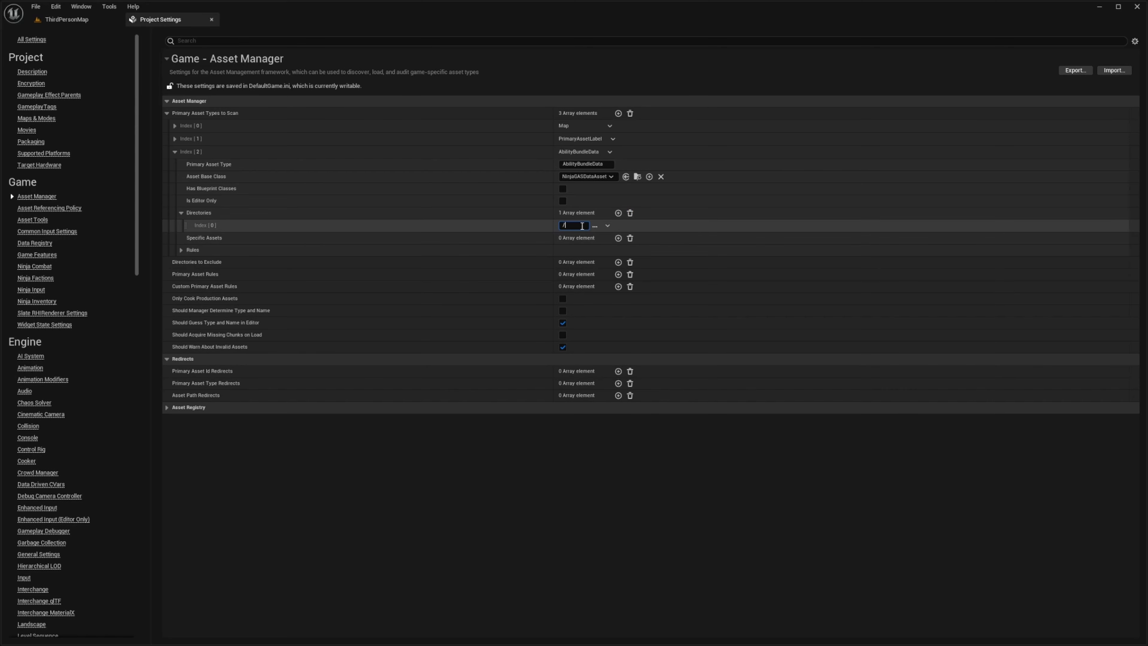
type("/Game/Data/Abilities")
key("Return")
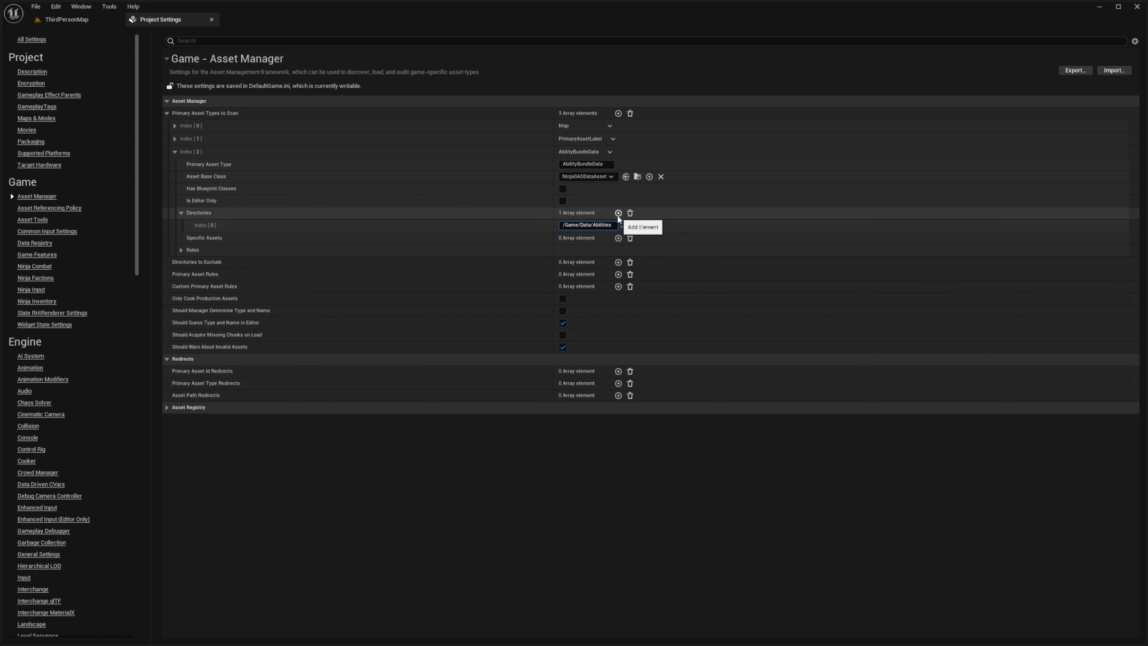
- Set the AbilityBundleData Cook Rule to Always Cook
left_click(181, 250)
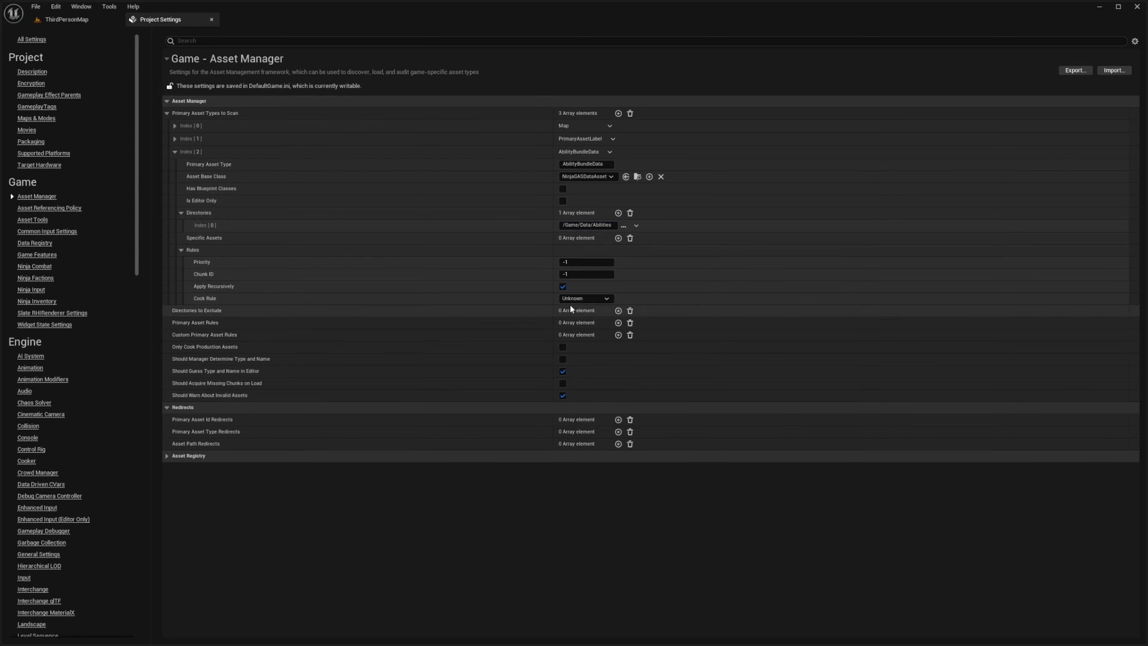
left_click(566, 297)
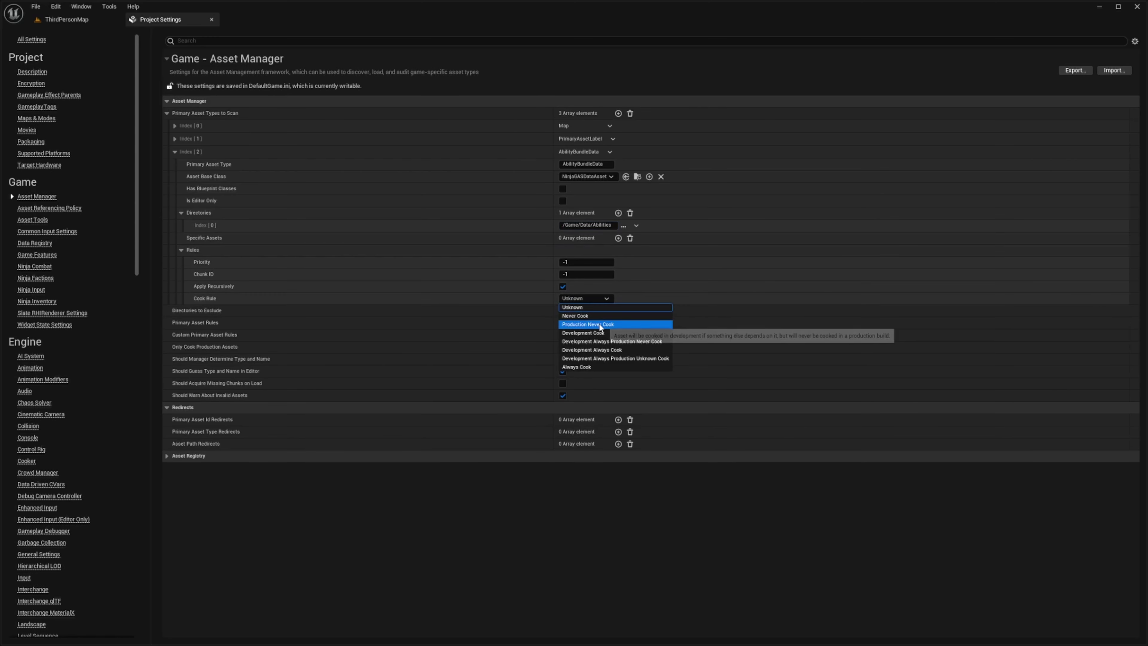
left_click(583, 359)
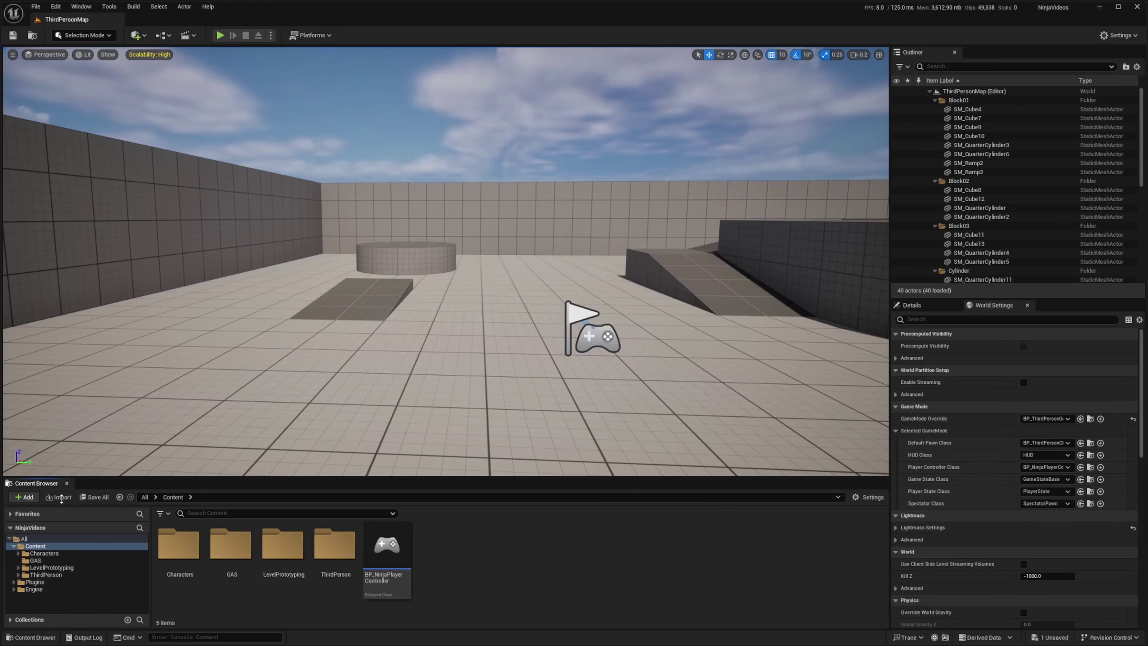
- Show the Content folder in File Explorer, then open the NinjaVideos project's Config folder
right_click(39, 547)
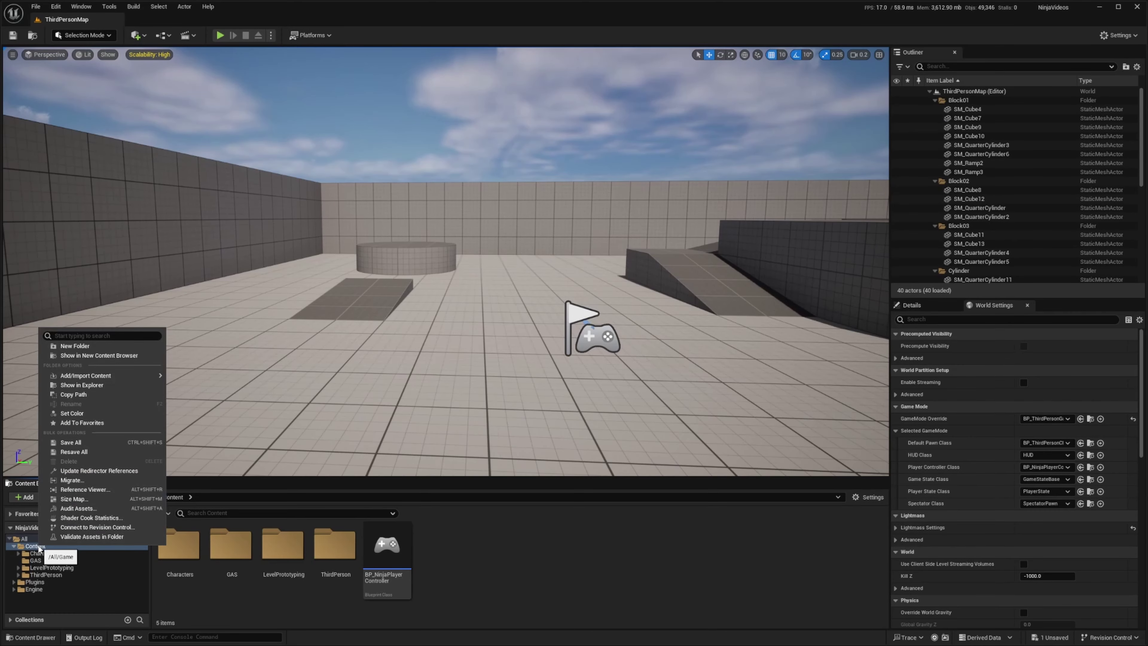
left_click(85, 385)
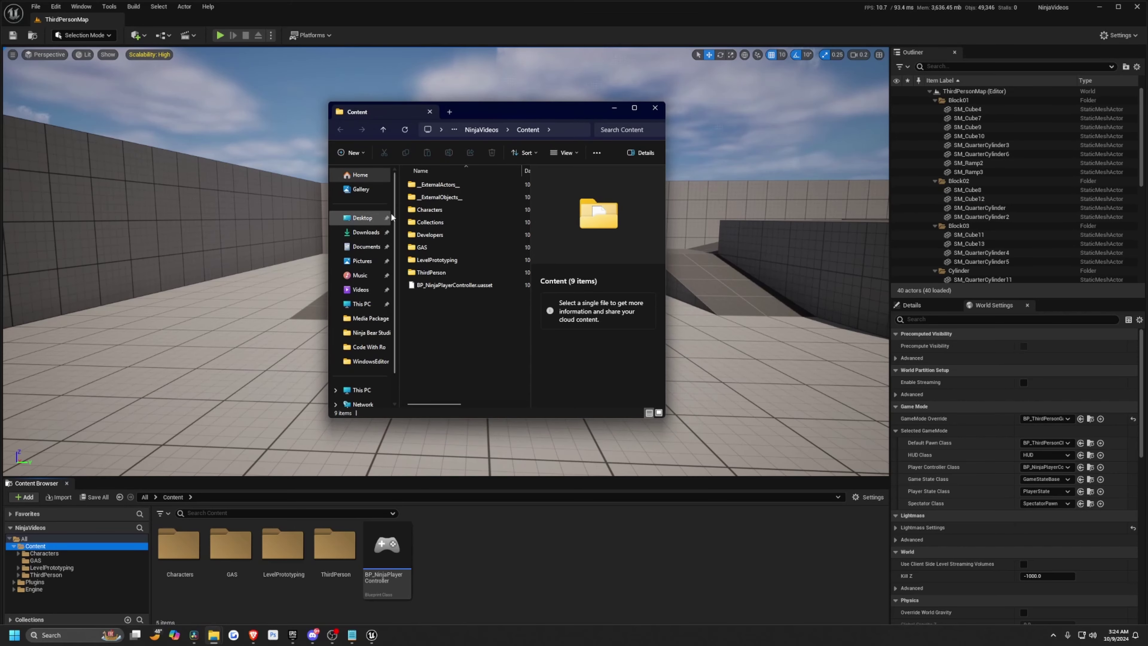
left_click_drag(392, 217, 376, 217)
double_click(488, 109)
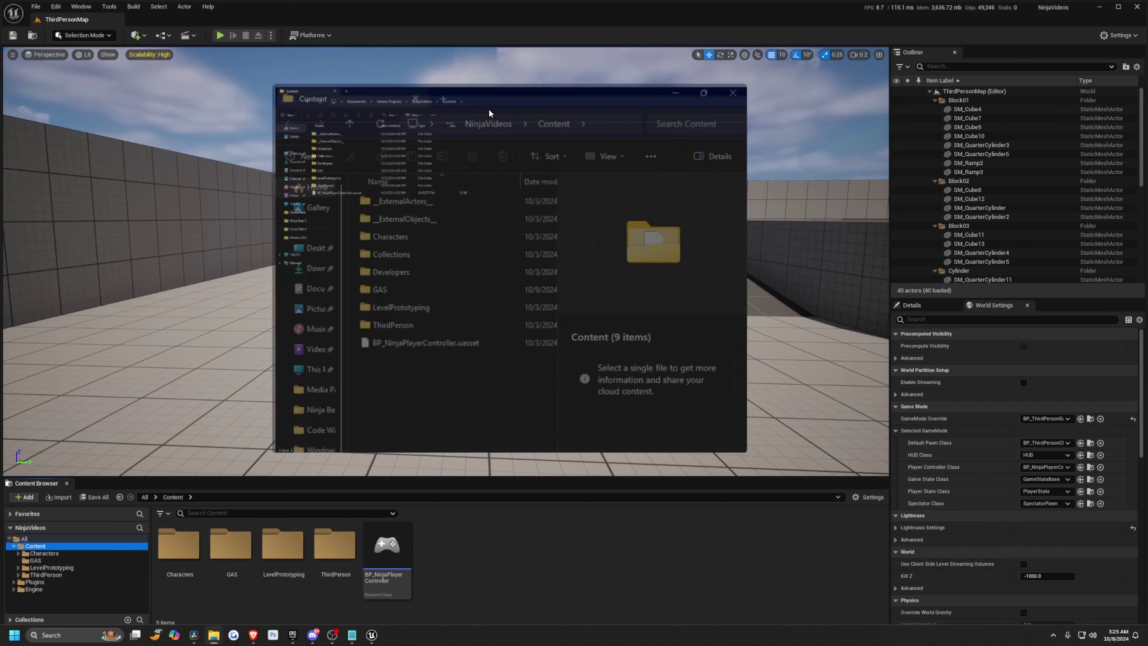
left_click(245, 25)
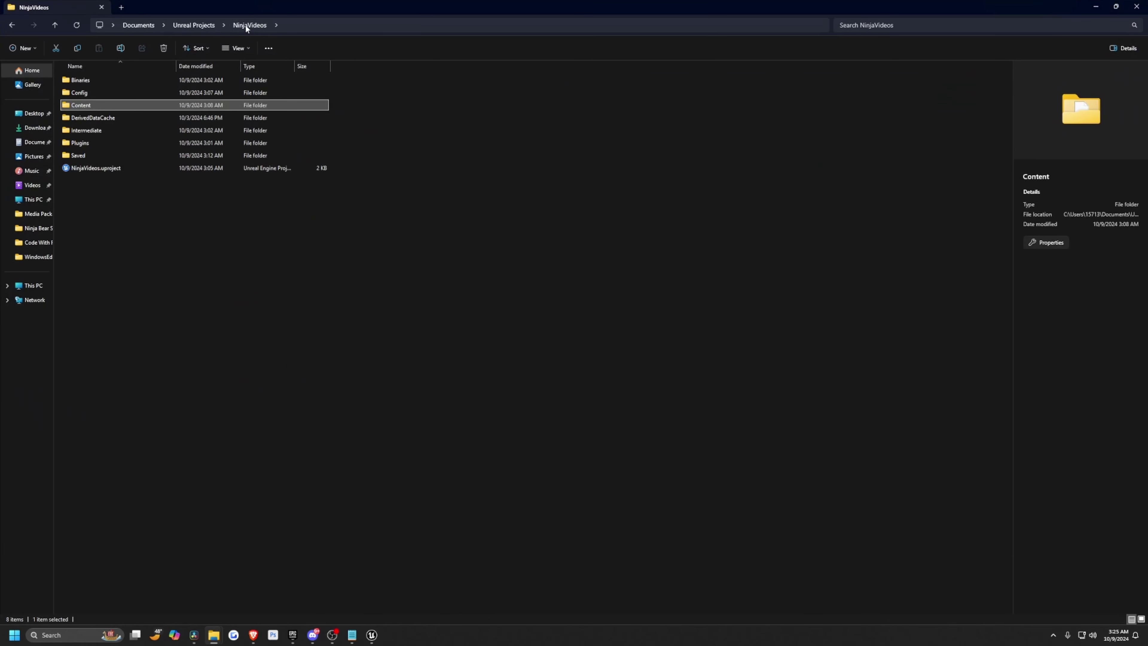
left_click(81, 92)
double_click(80, 91)
- Open DefaultGame.ini and paste the AbilitySystemGlobals block after line 16
left_click(100, 120)
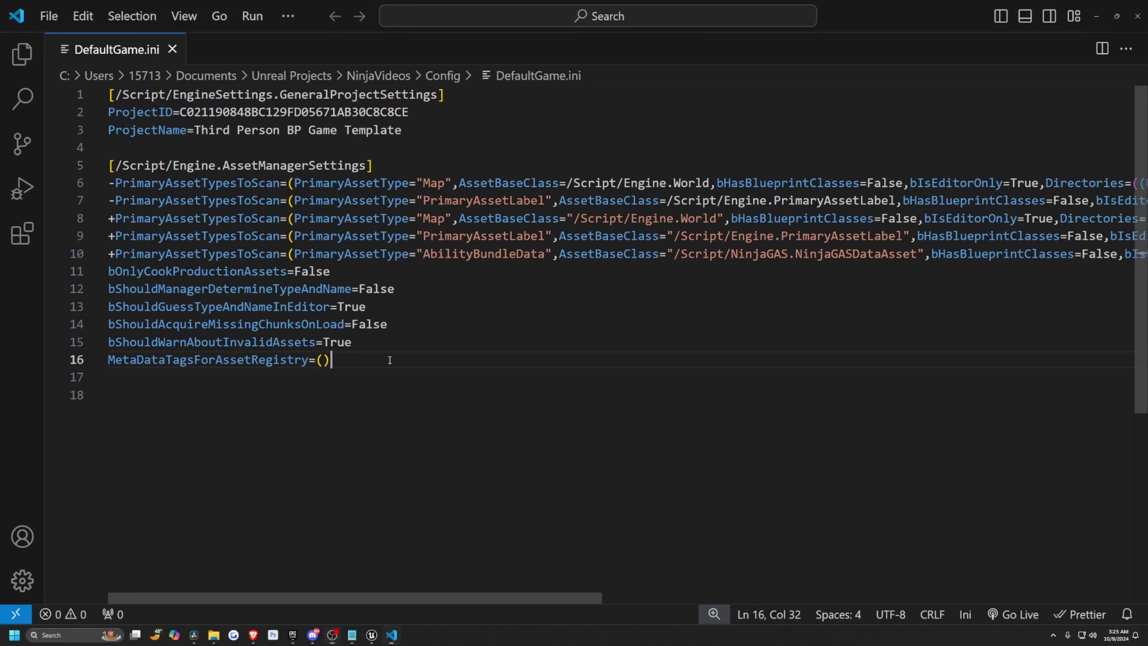
key("Return")
key("Return")
type("[/Script/GameplayAbilities.AbilitySystemGlobals] AbilitySystemGlobalsClassName=\"/Script/NinjaCombat.NinjaCombatAbilitySystemGlobals\" GlobalGameplayCueManagerClass=\"/Script/NinjaCombat.NinjaCombatGameplayCueManager\"")
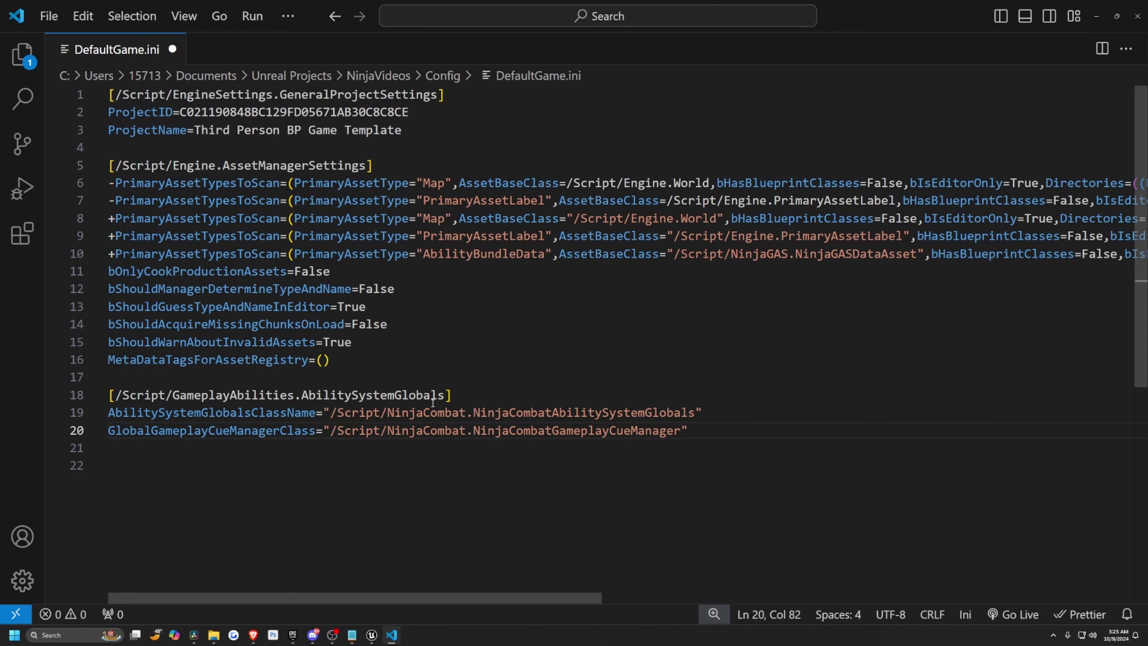
key("alt+Tab")
scroll(472, 360, "down", 3)
key("F11")
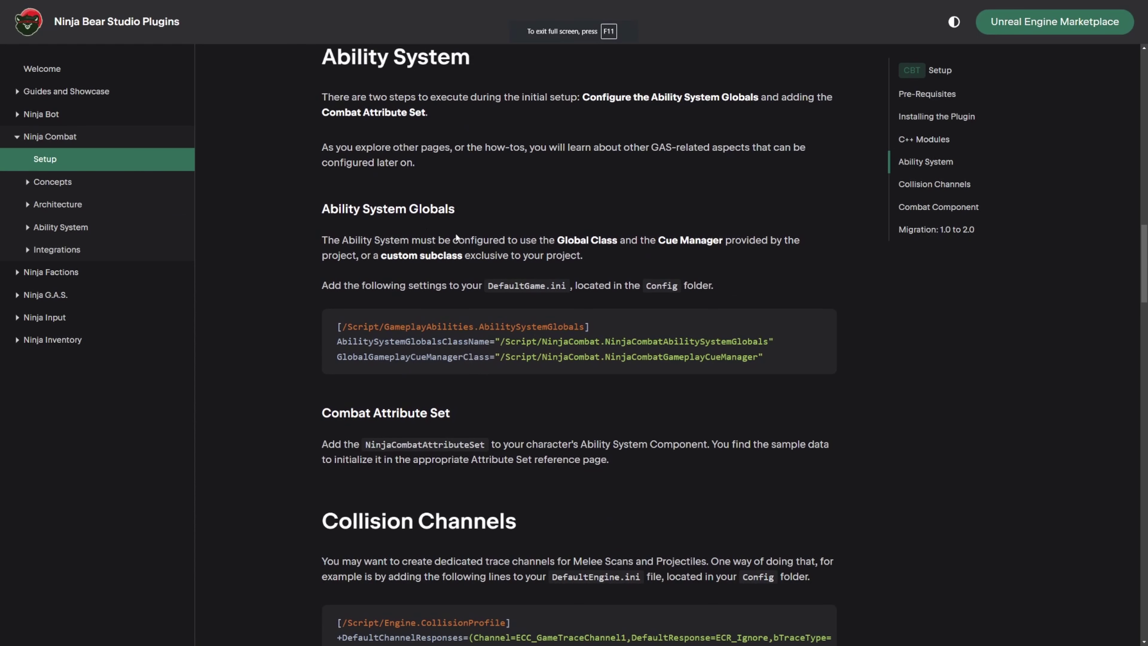
- Save DefaultGame.ini and check the AbilityBundleData line 10
key("alt+Tab")
left_click(736, 384)
key("ctrl+s")
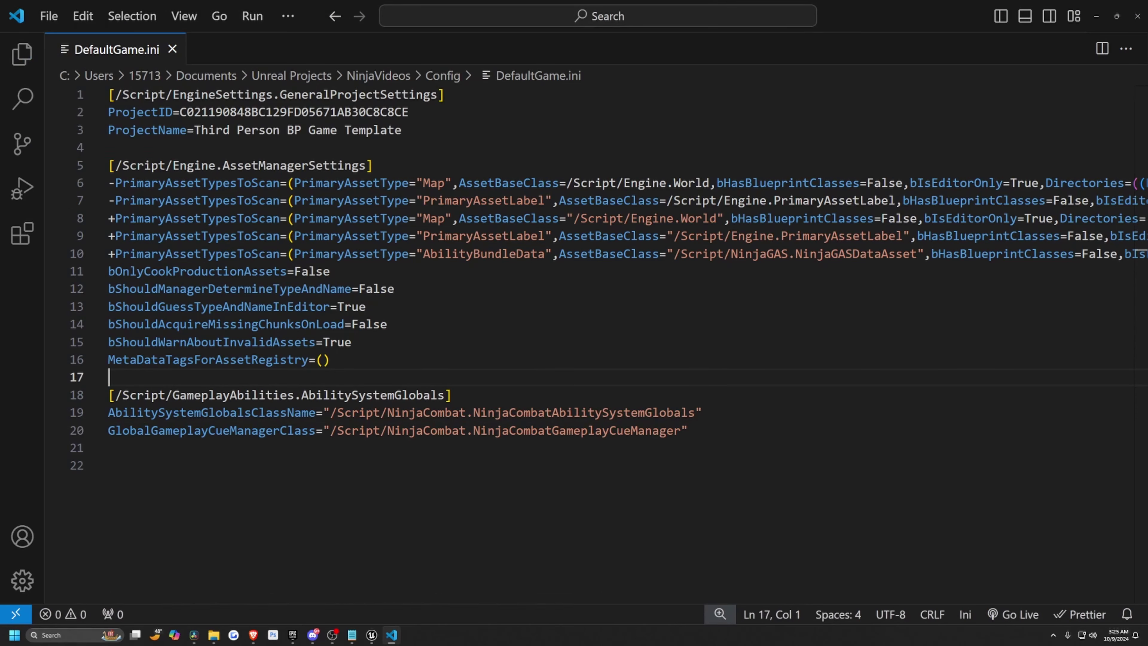
left_click(559, 253)
key("super+Down")
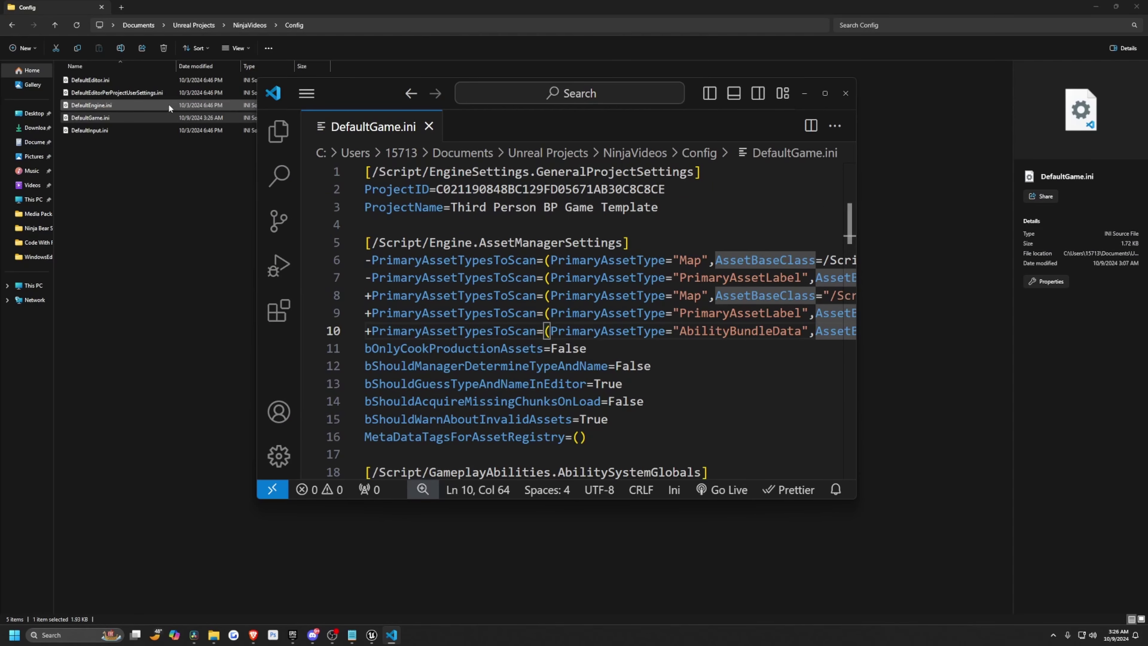
- Open DefaultEngine.ini and copy the CollisionProfile lines from the setup docs
left_click(106, 105)
key("Return")
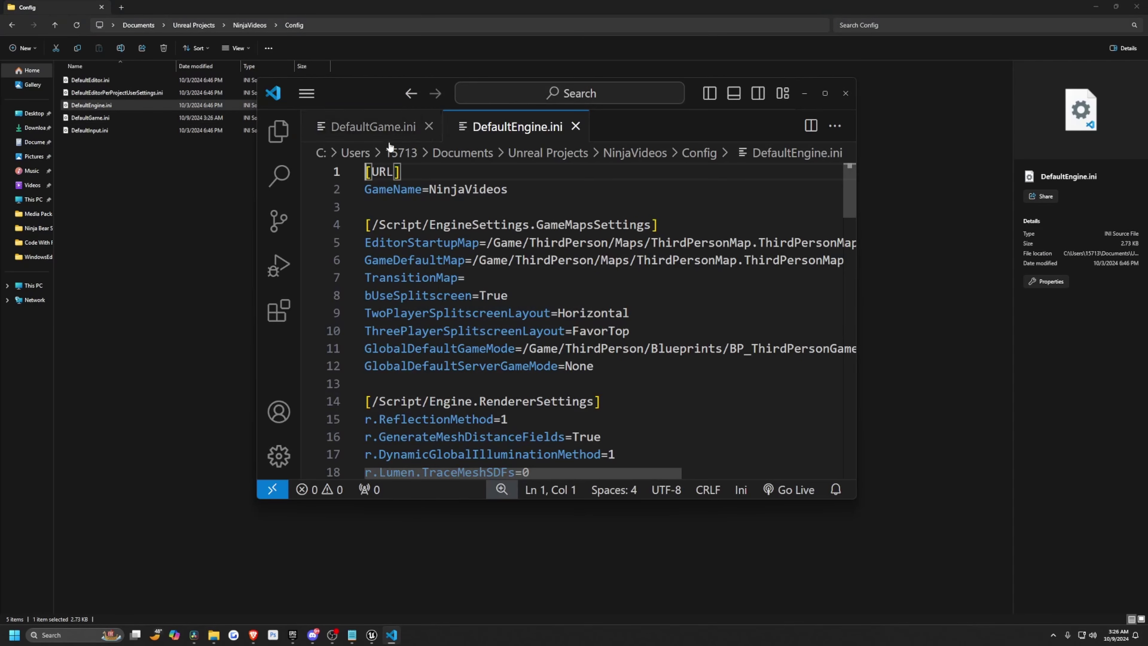
double_click(689, 93)
left_click_drag(634, 82, 495, 90)
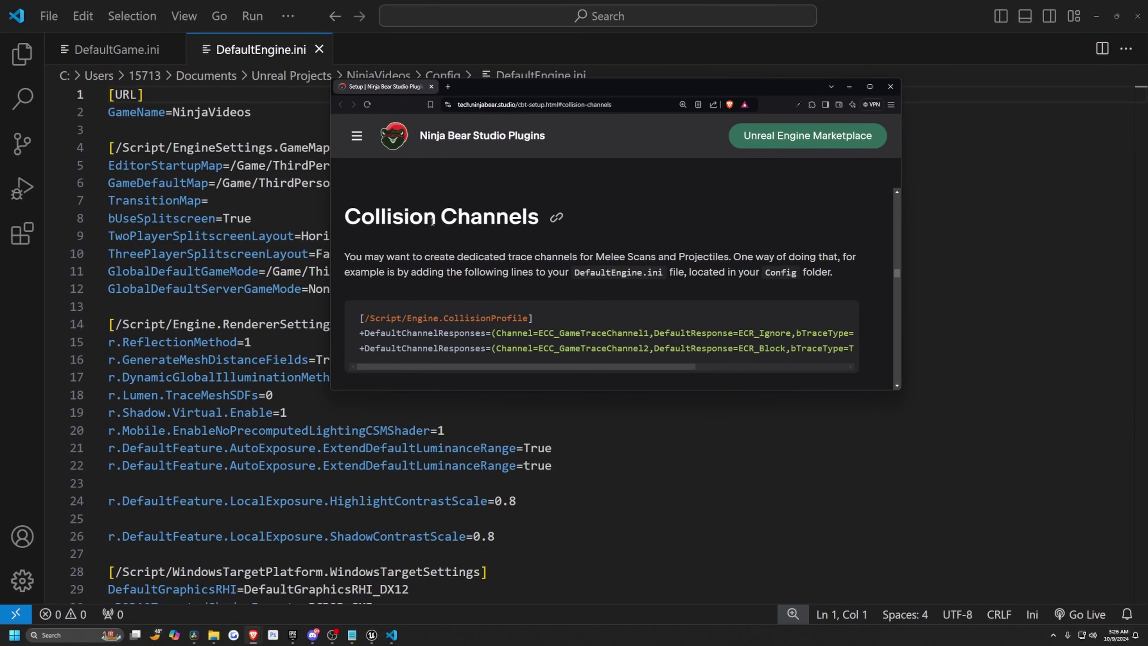
scroll(833, 215, "down", 2)
left_click(844, 225)
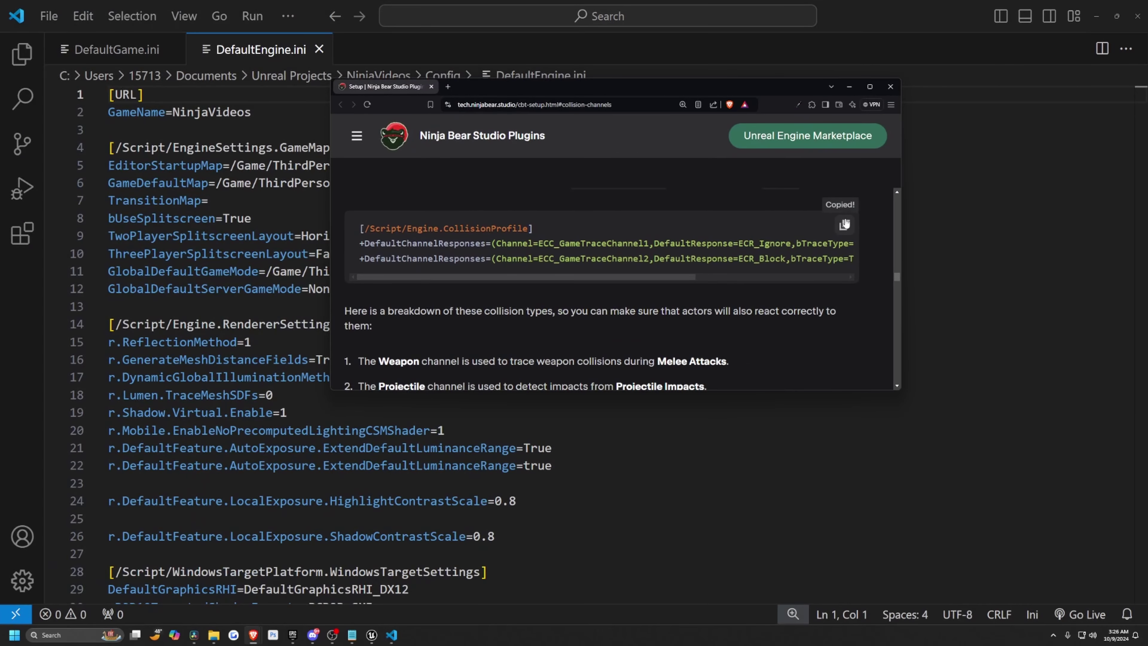
- Paste the CollisionProfile lines at the end of DefaultEngine.ini and save
key("alt+Tab")
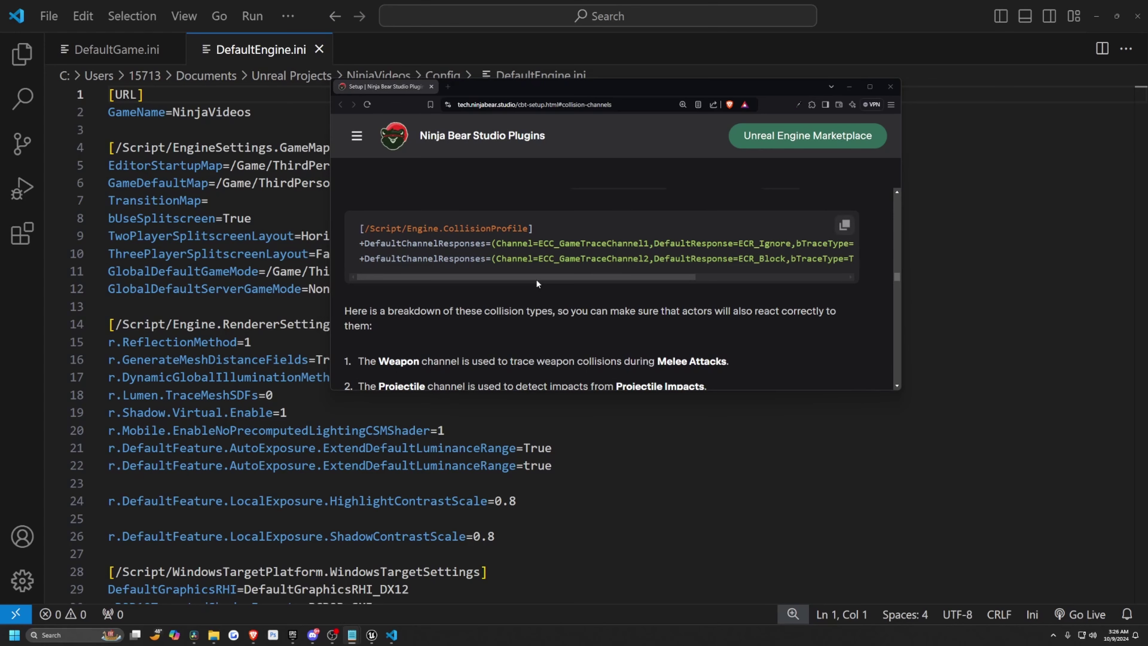
left_click_drag(579, 86, 795, 106)
scroll(452, 456, "down", 4)
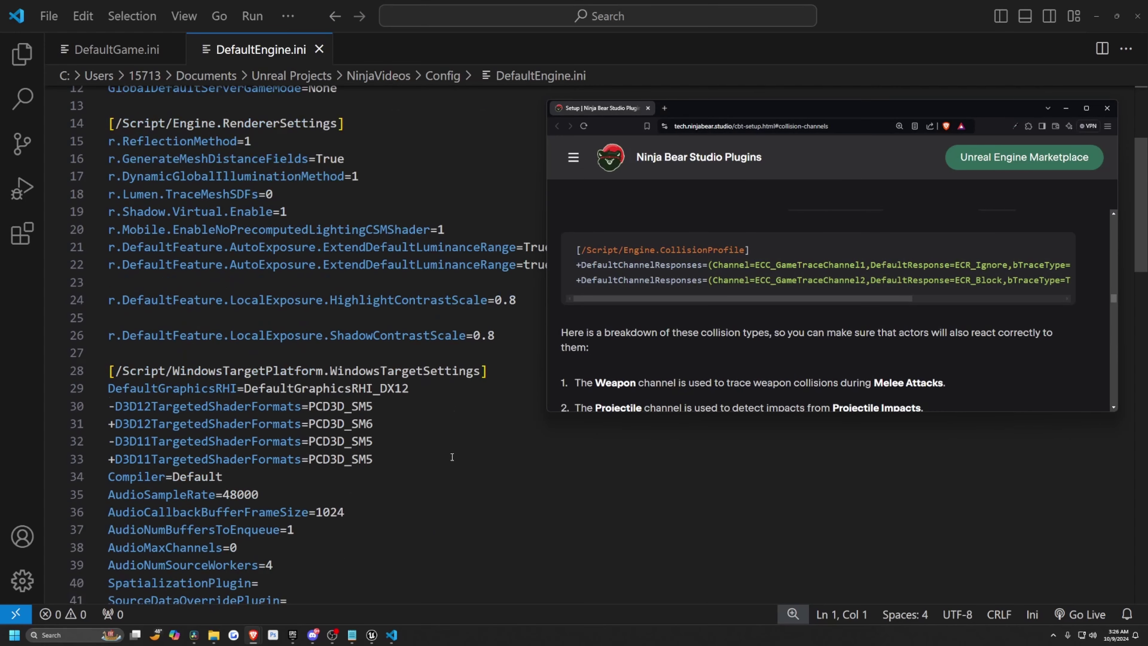
scroll(452, 457, "down", 20)
left_click(306, 381)
key("Return")
key("Return")
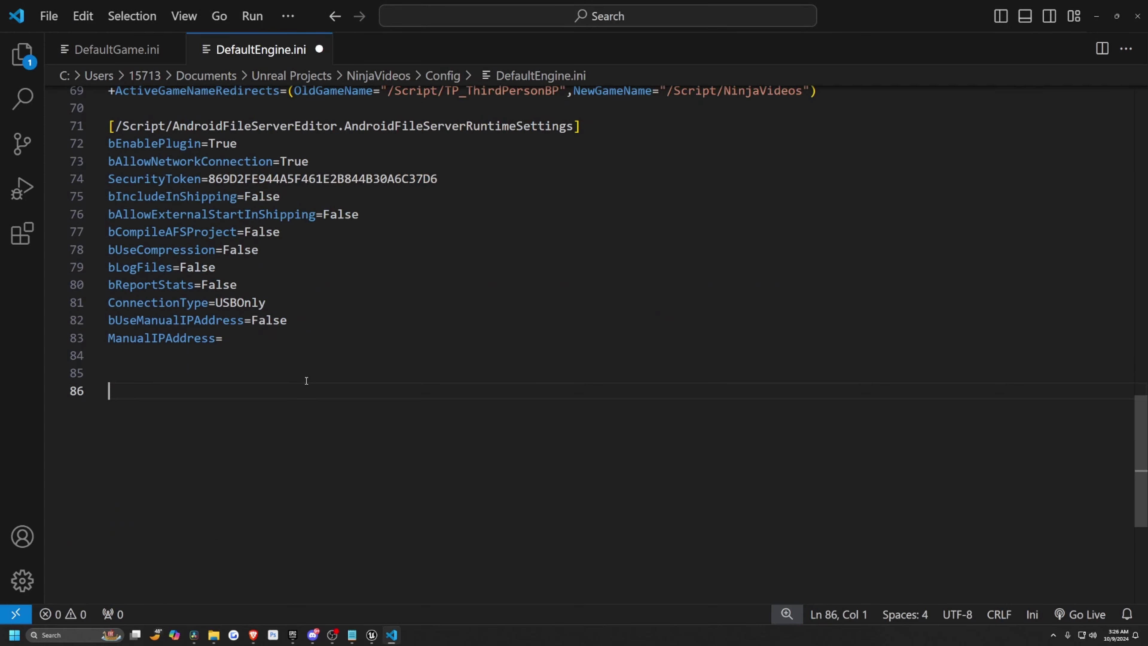
key("ctrl+v")
key("ctrl+s")
- Review the new Weapon and Projectile trace channel names in the file
key("Up")
key("Up")
key("Up")
key("Up")
key("Up")
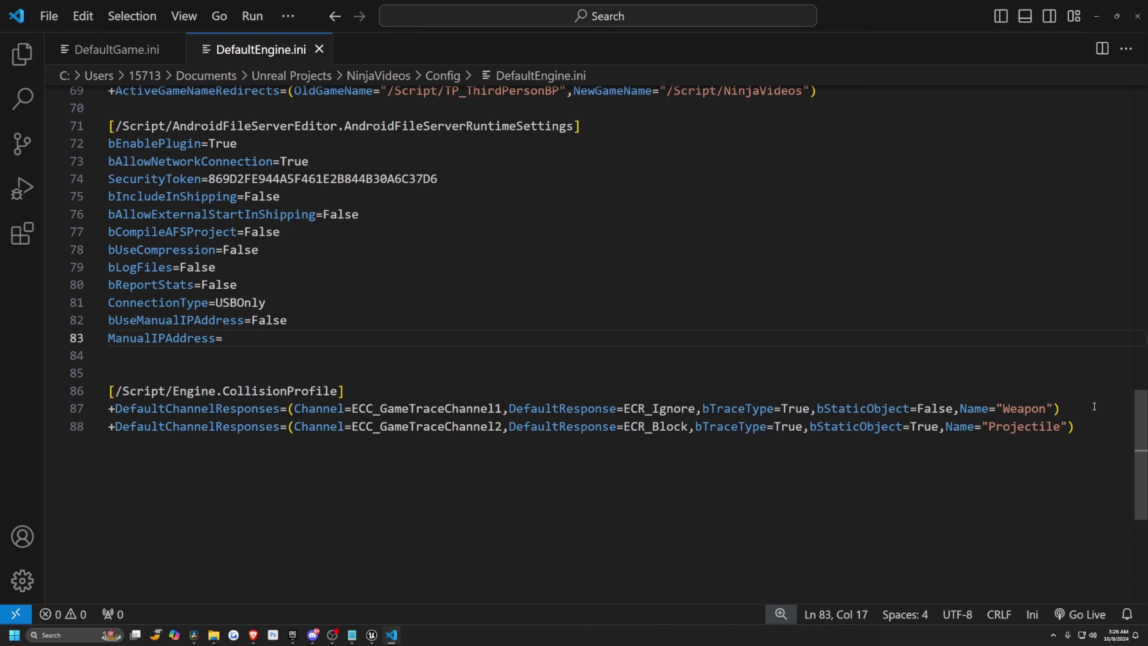
double_click(1014, 409)
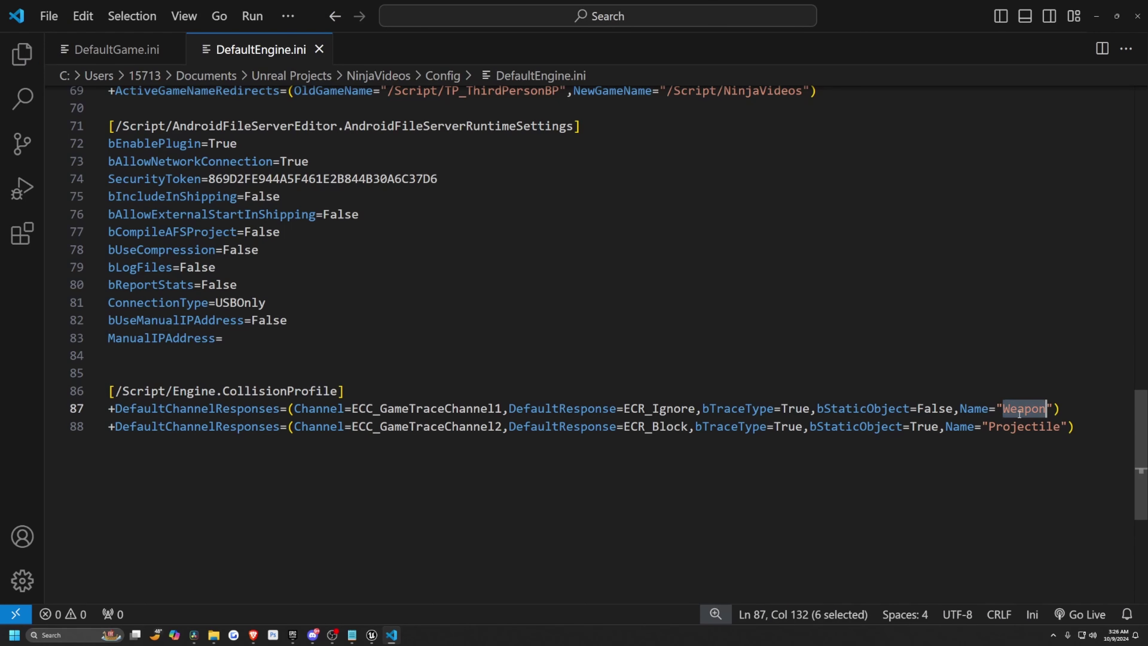
double_click(1022, 426)
left_click(936, 385)
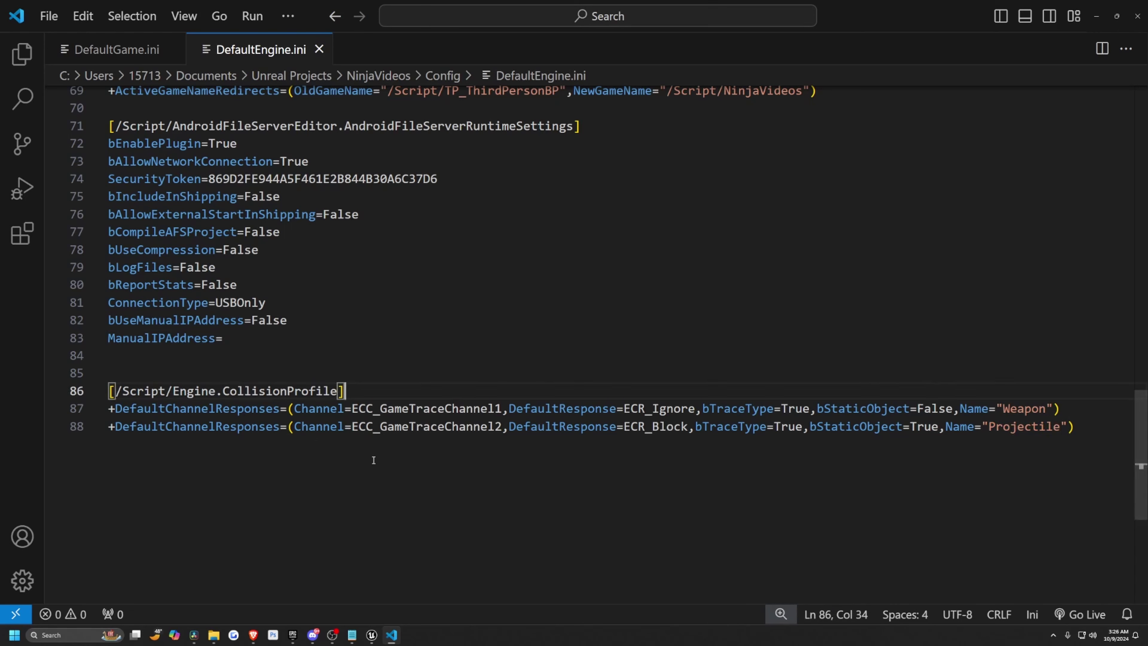
- Back in Unreal, open Project Settings on the Ninja Combat page
mouse_move(371, 635)
left_click(332, 595)
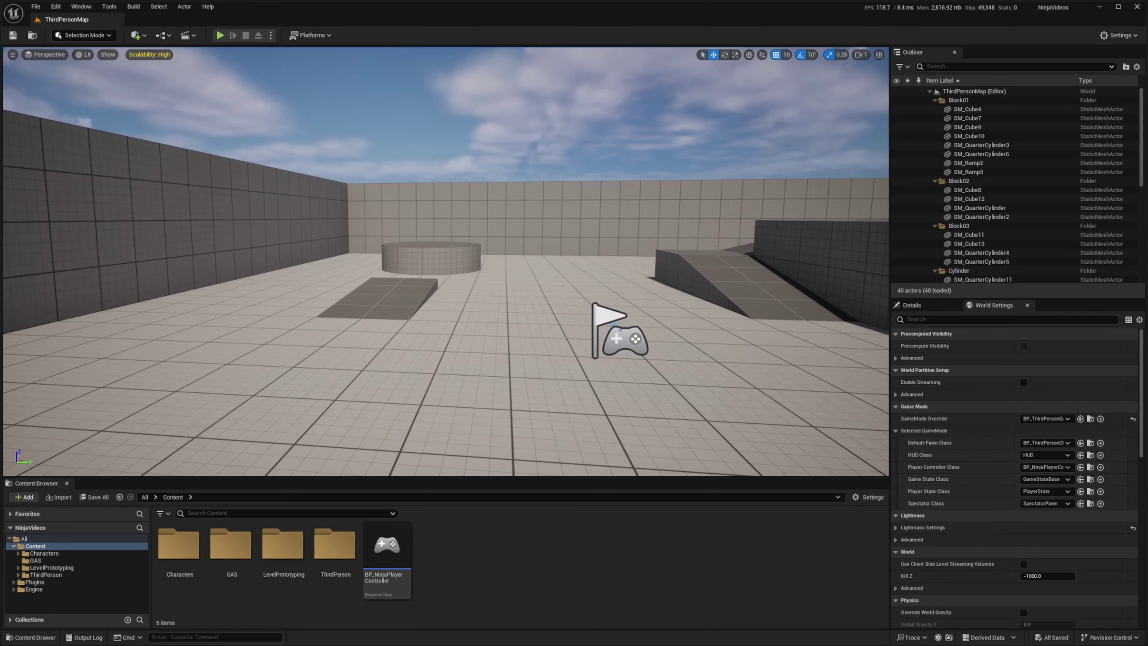
left_click(56, 7)
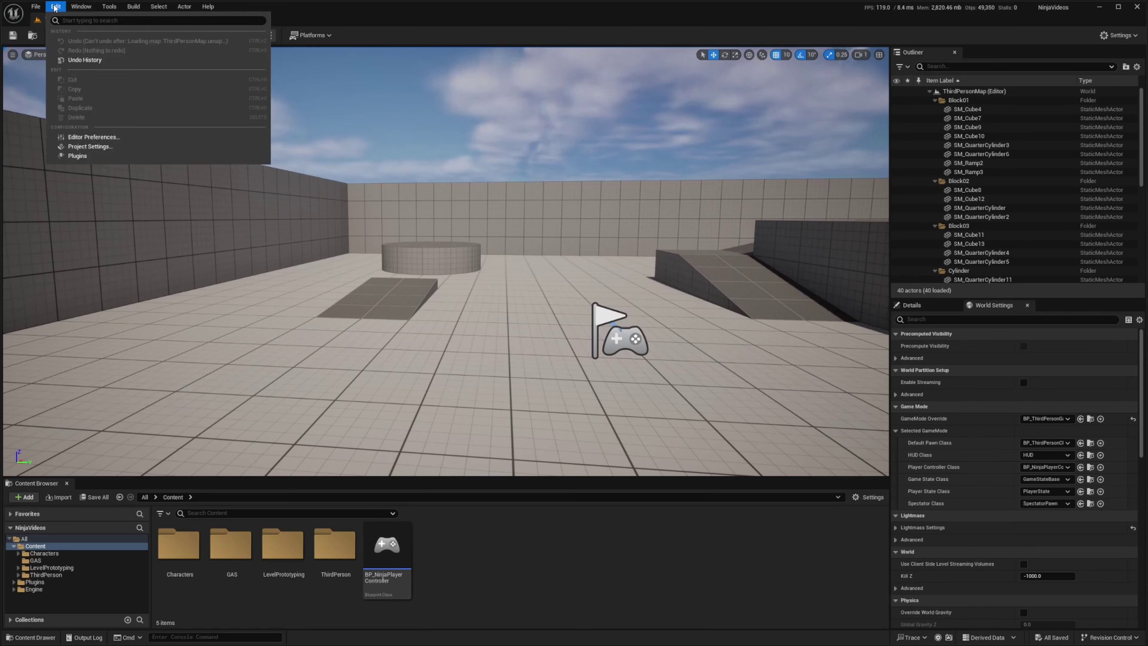
left_click(112, 147)
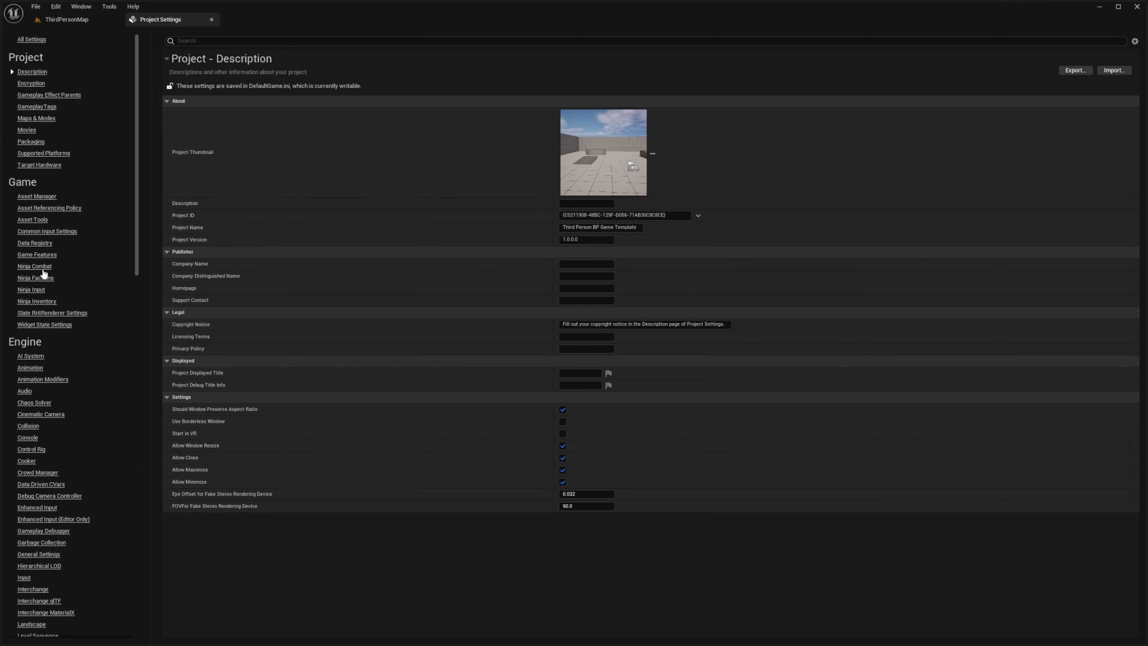
left_click(34, 264)
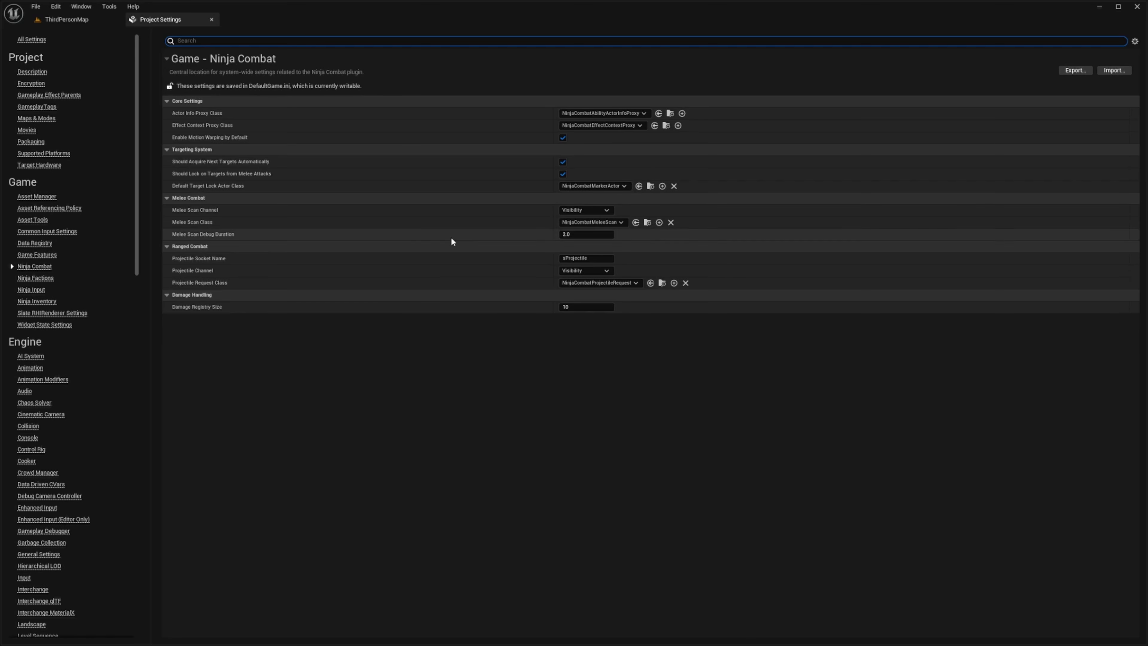
- Set Melee Scan Channel to Weapon and Projectile Channel to Projectile
mouse_move(197, 215)
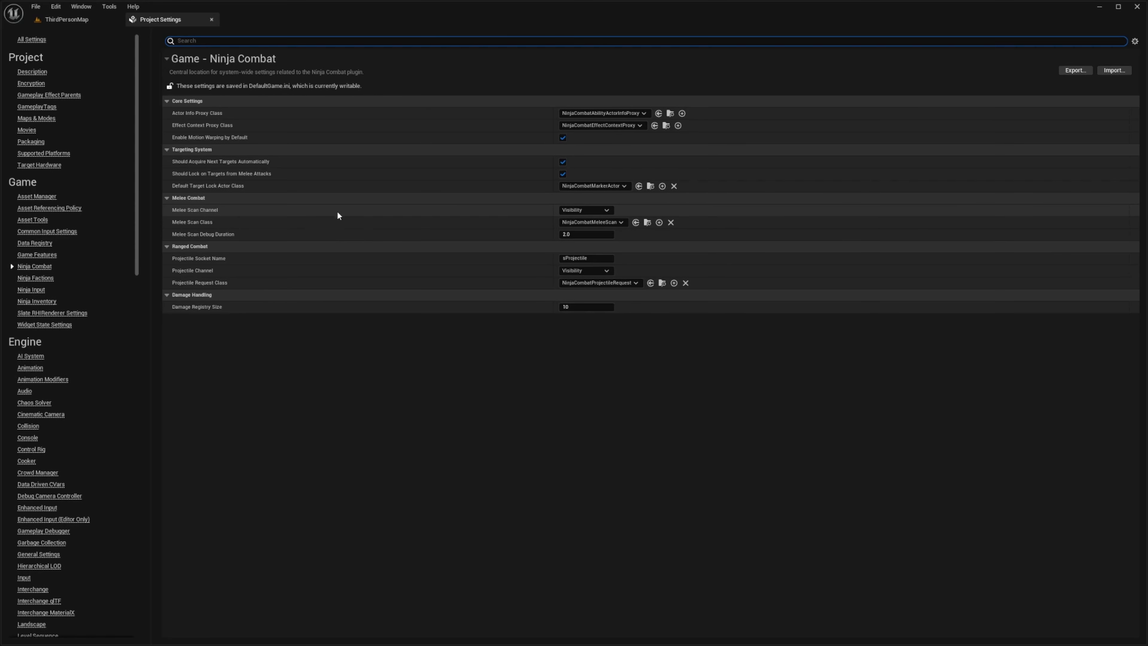
left_click(594, 210)
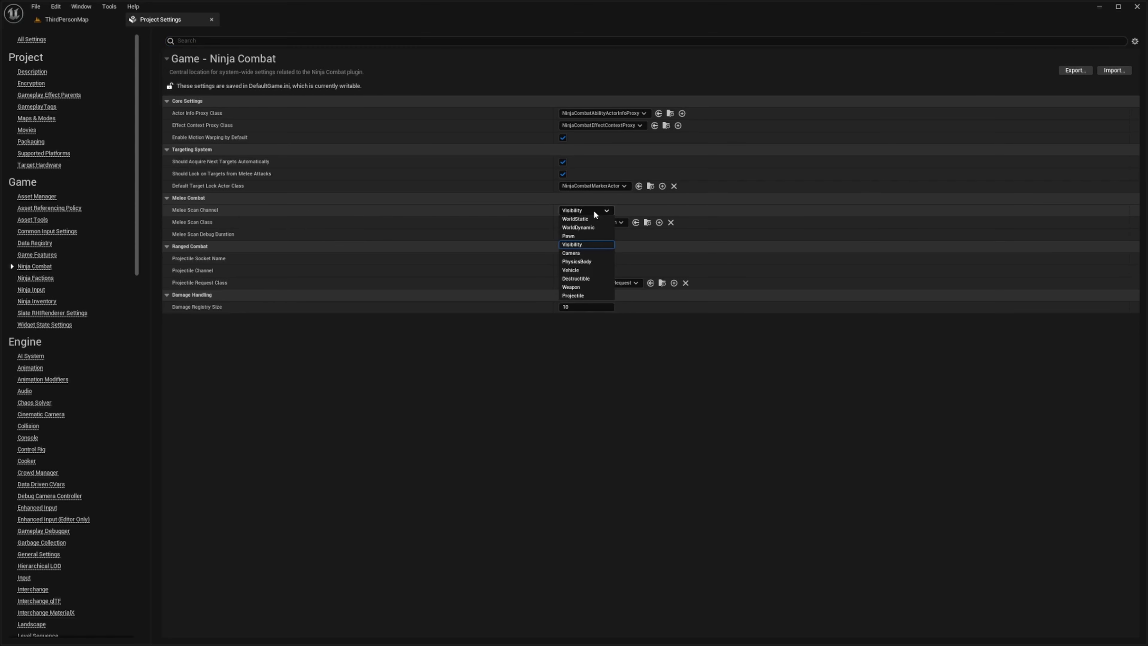
left_click(576, 288)
left_click(576, 209)
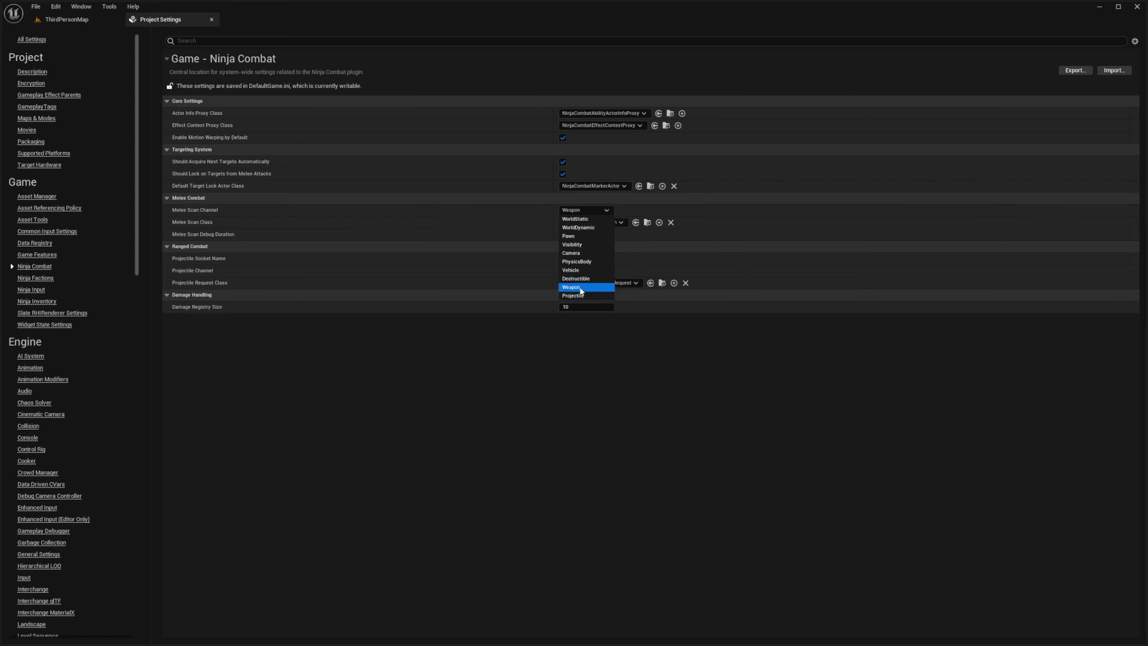
left_click(587, 202)
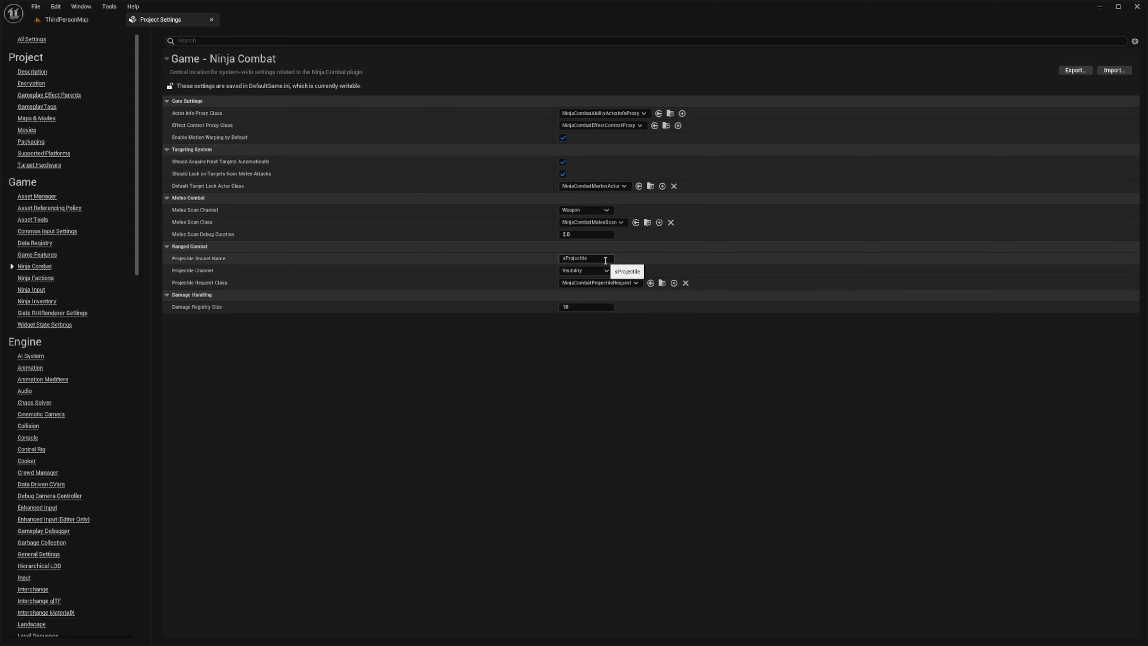
left_click(579, 274)
left_click(582, 355)
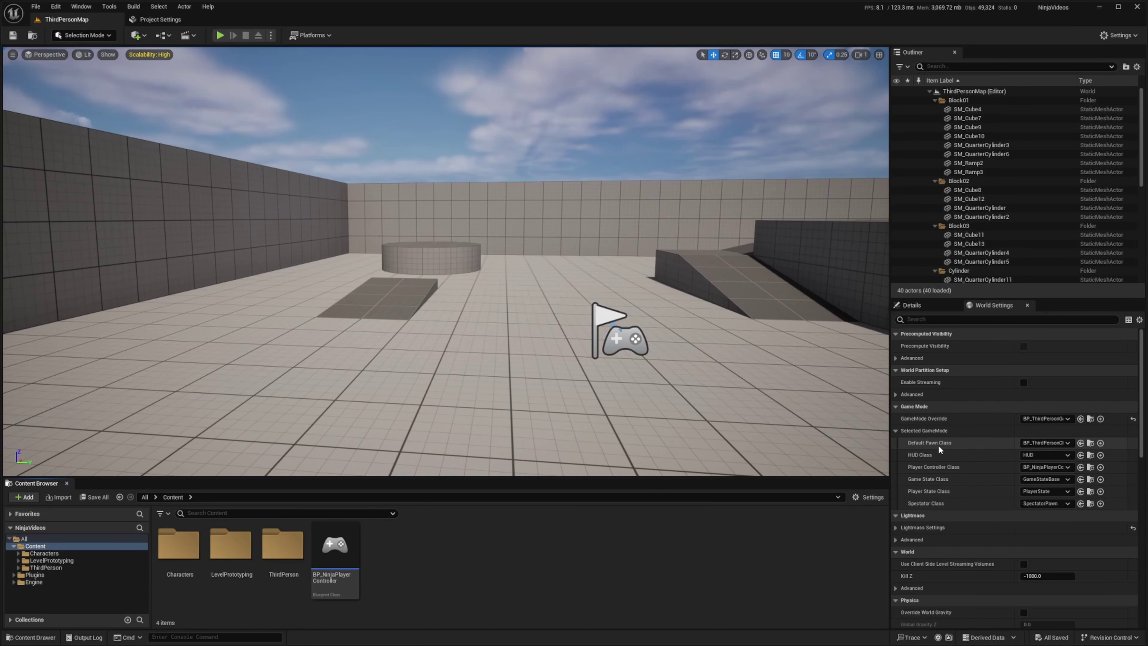
- Open BP_ThirdPersonCharacter and add a Ninja Combat Manager component to it
left_click(1089, 443)
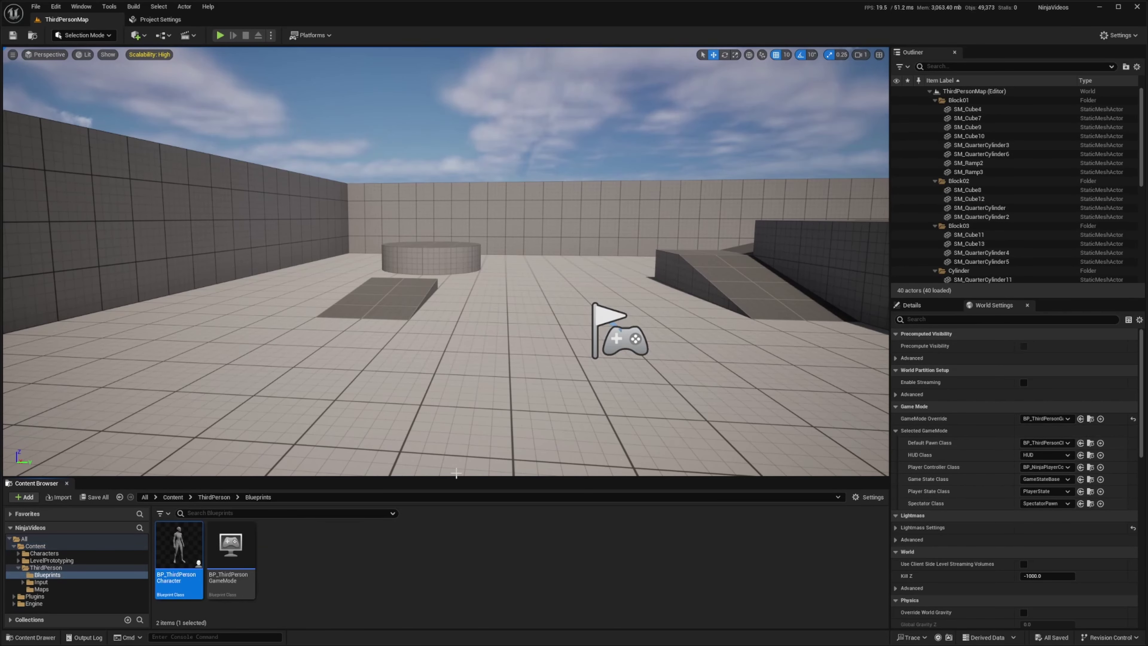
double_click(175, 546)
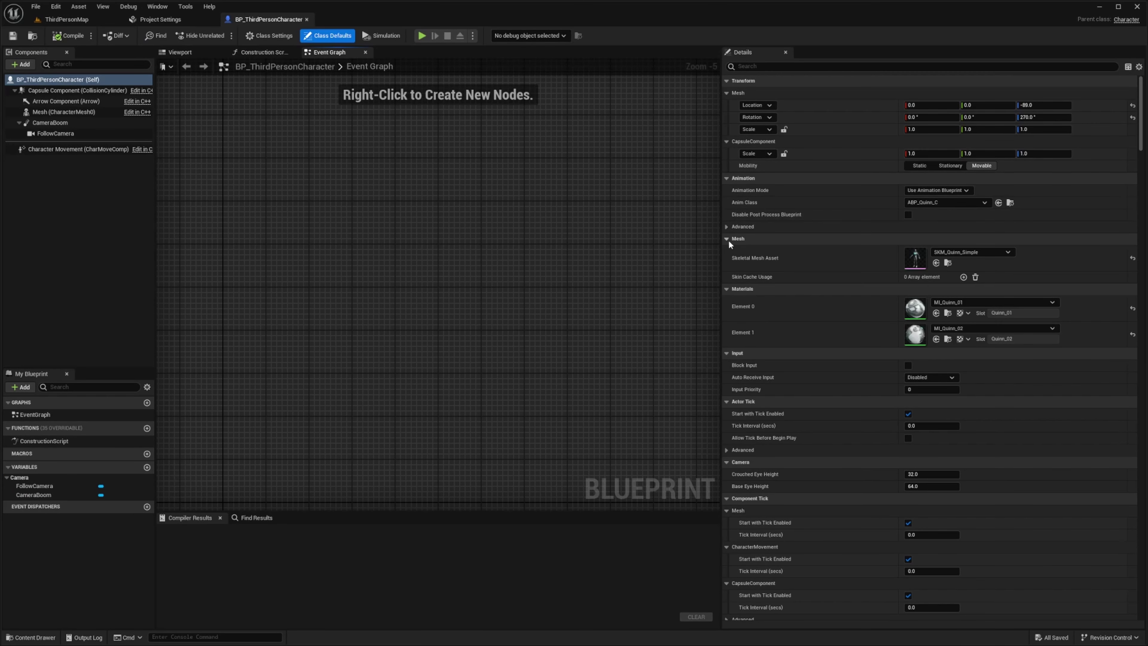
left_click(22, 65)
type("combat manager")
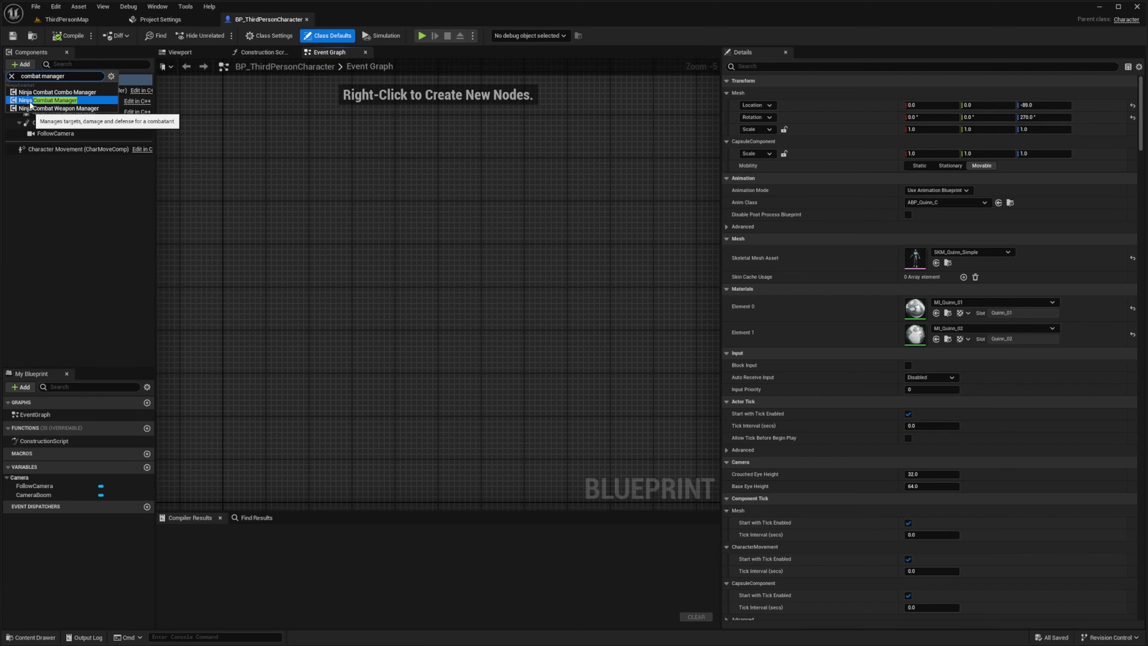
left_click(68, 100)
left_click(60, 188)
left_click(73, 149)
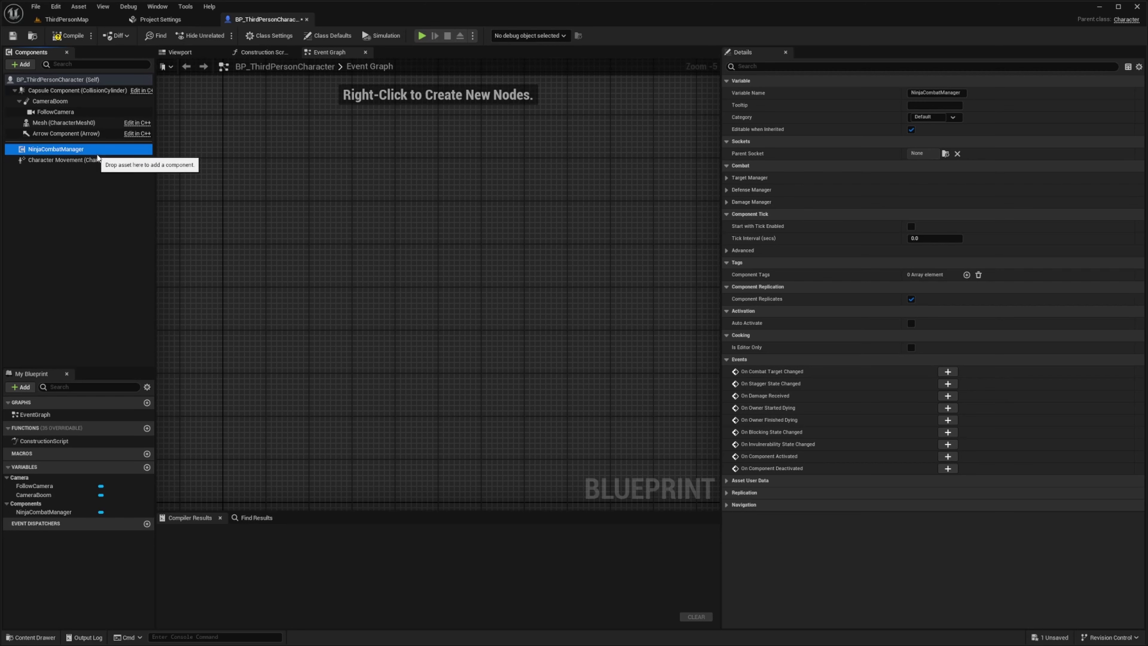
- Implement Combat System Interface in BP_ThirdPersonCharacter's class settings
left_click(274, 33)
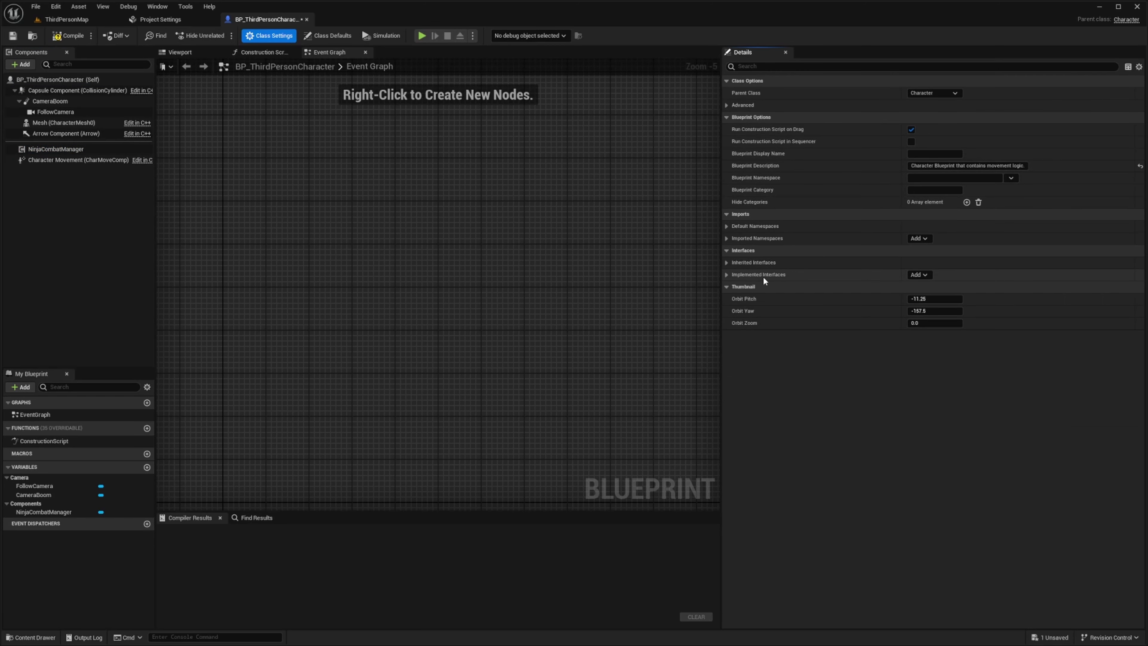
left_click(910, 275)
type("Combat System Interface")
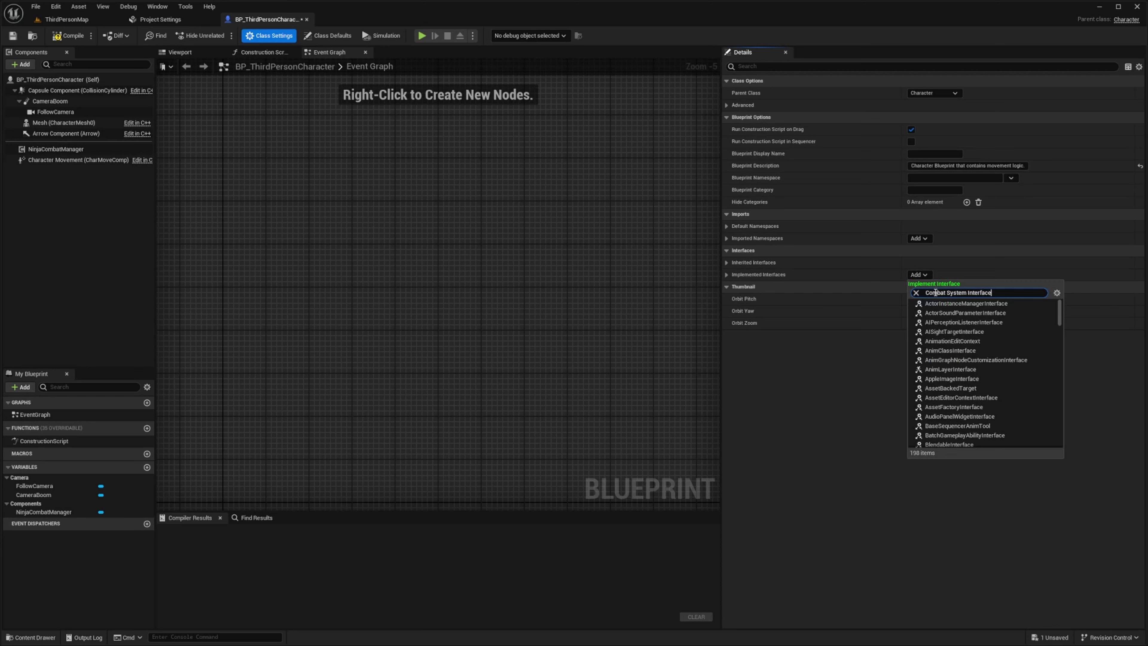
left_click(963, 303)
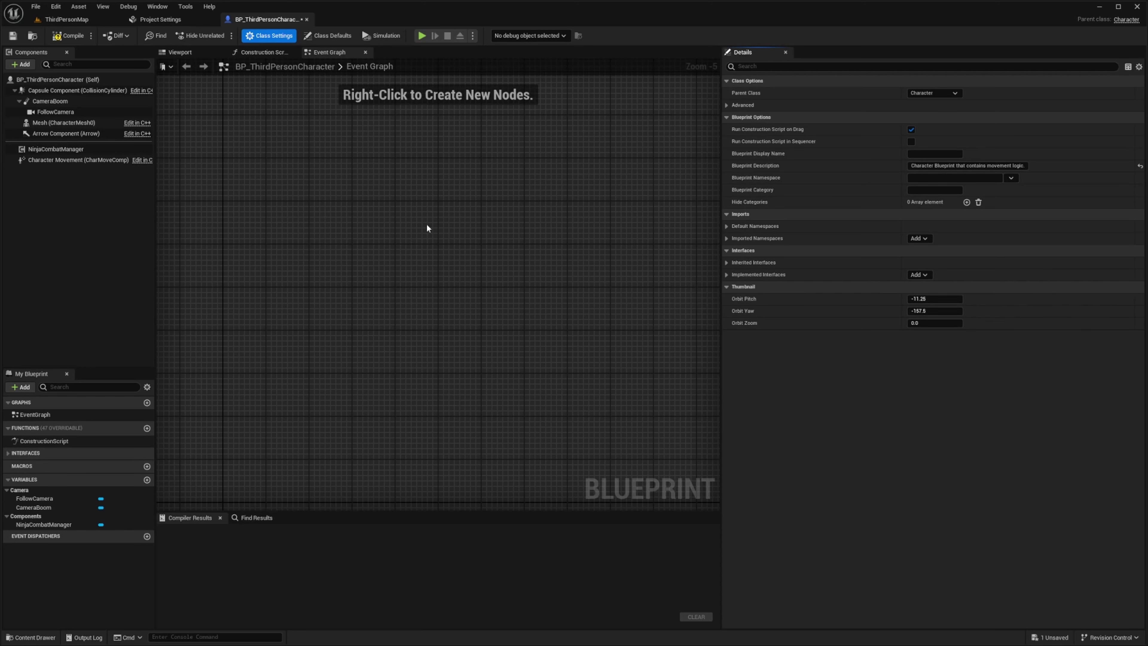
- Make Get Combat Manager return NinjaCombatManager, then compile and save the Blueprint
left_click(8, 453)
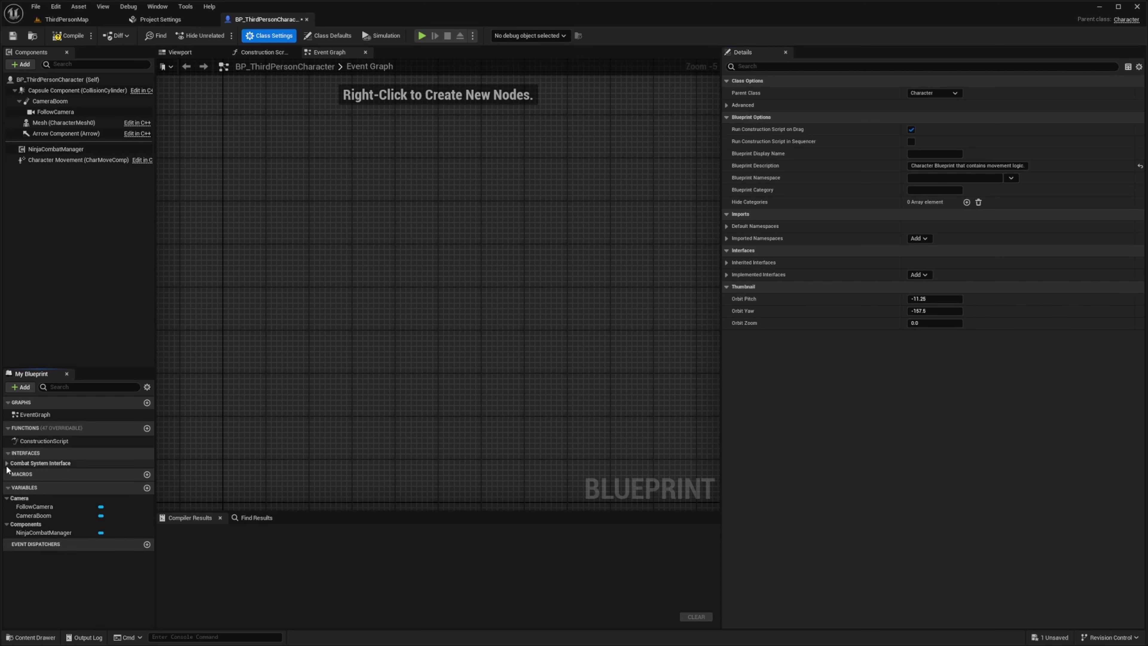
left_click(10, 464)
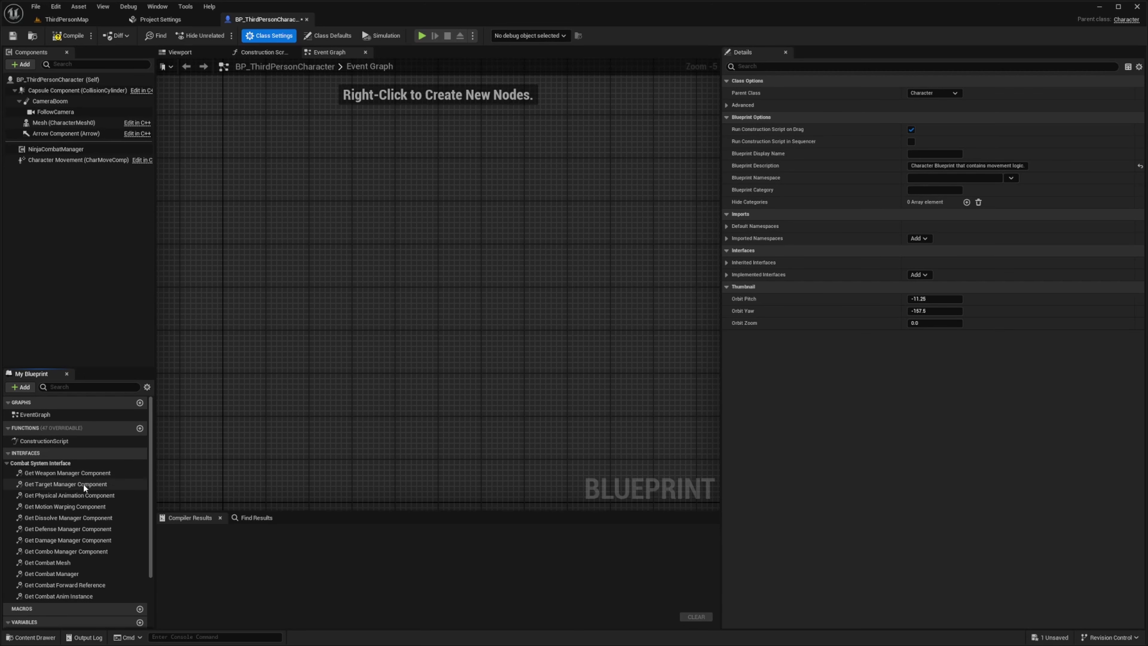
double_click(52, 573)
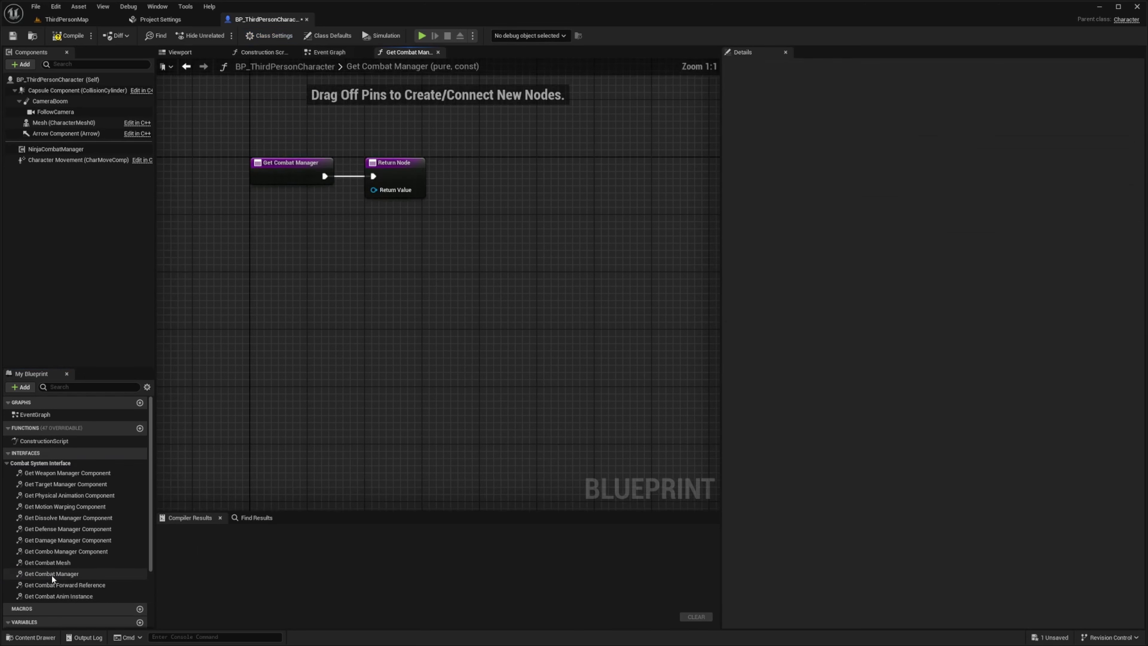
left_click_drag(54, 150, 380, 318)
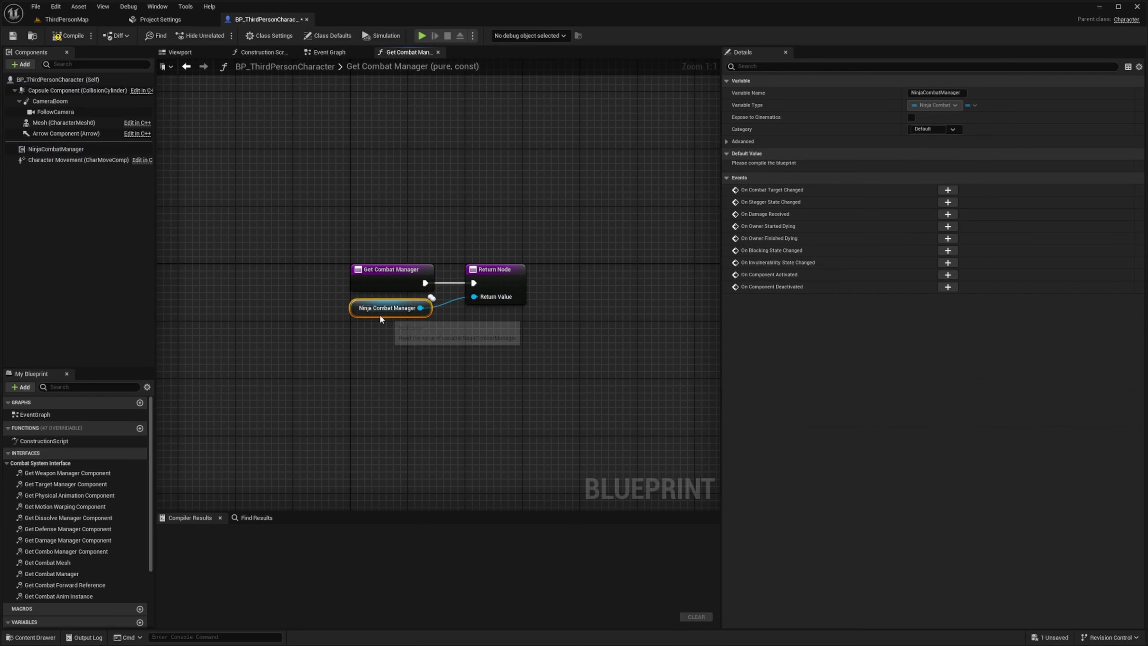
left_click(67, 35)
left_click(362, 208)
key("ctrl+s")
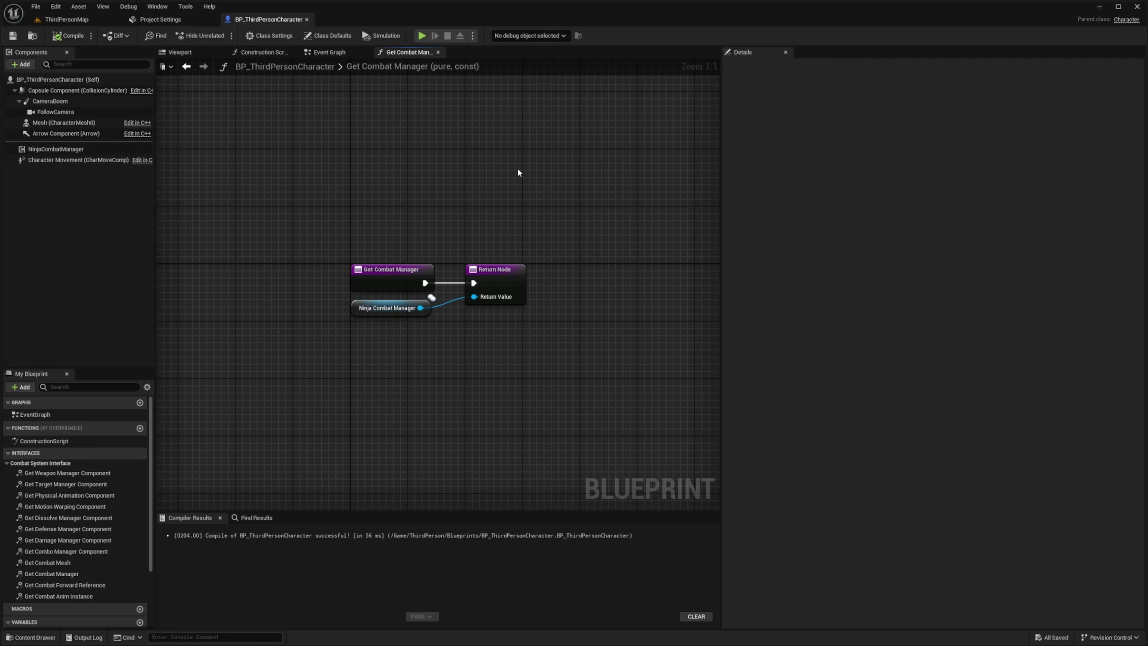
- Switch the character movement component class to NinjaCombatCharacterMovementComponent and recompile
left_click(50, 160)
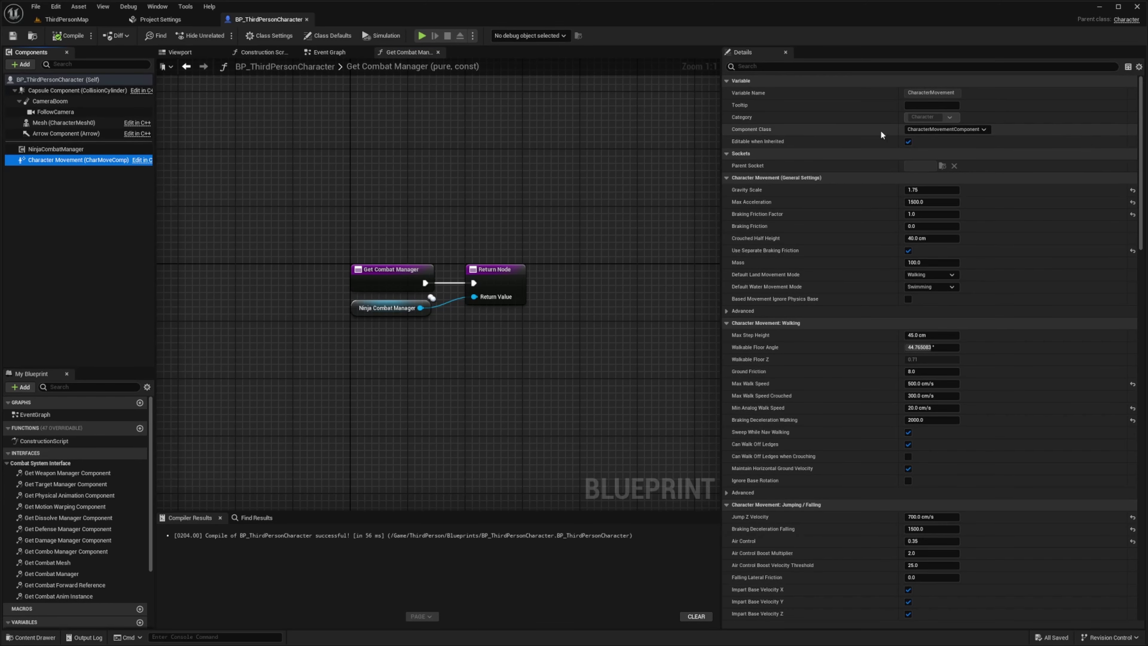
left_click(938, 130)
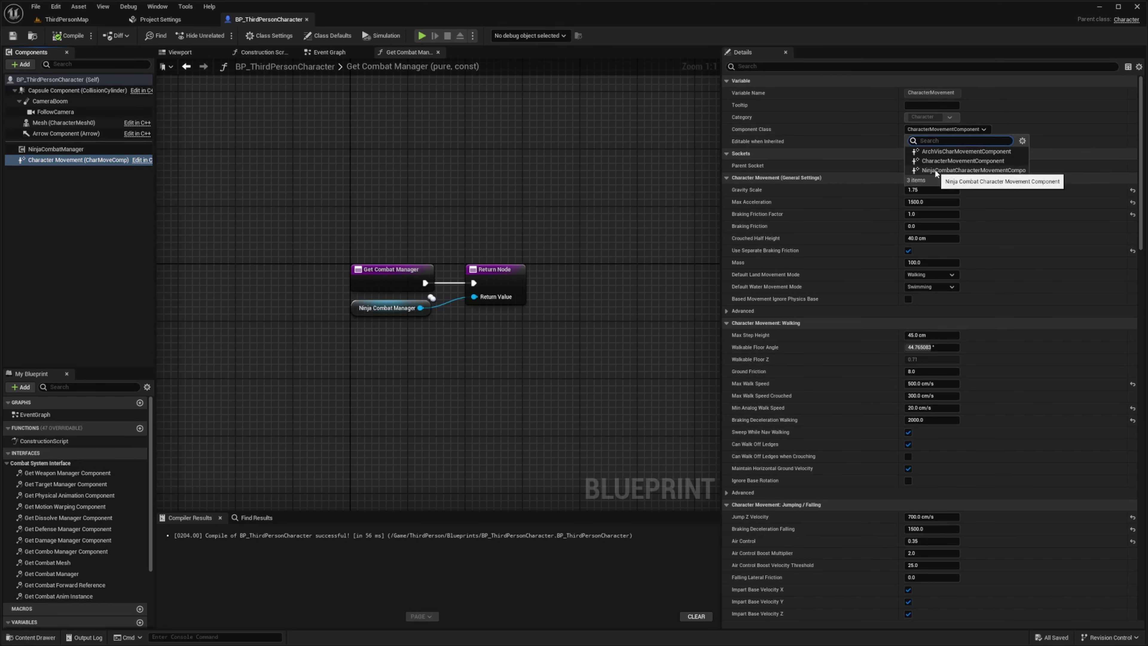
left_click(973, 171)
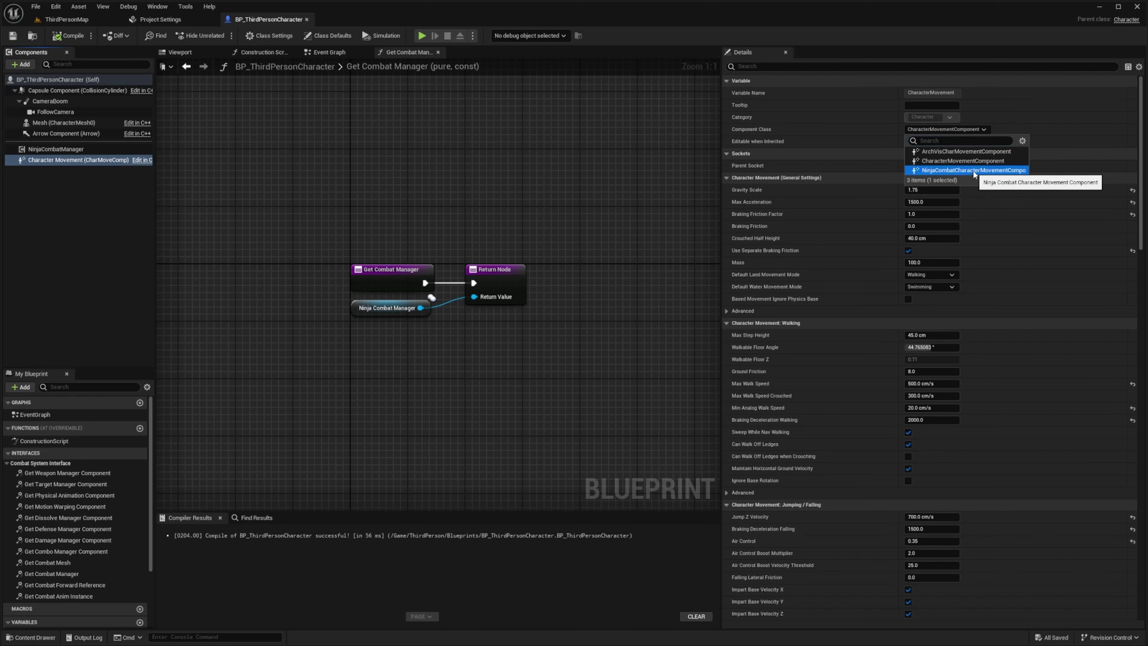
left_click(67, 35)
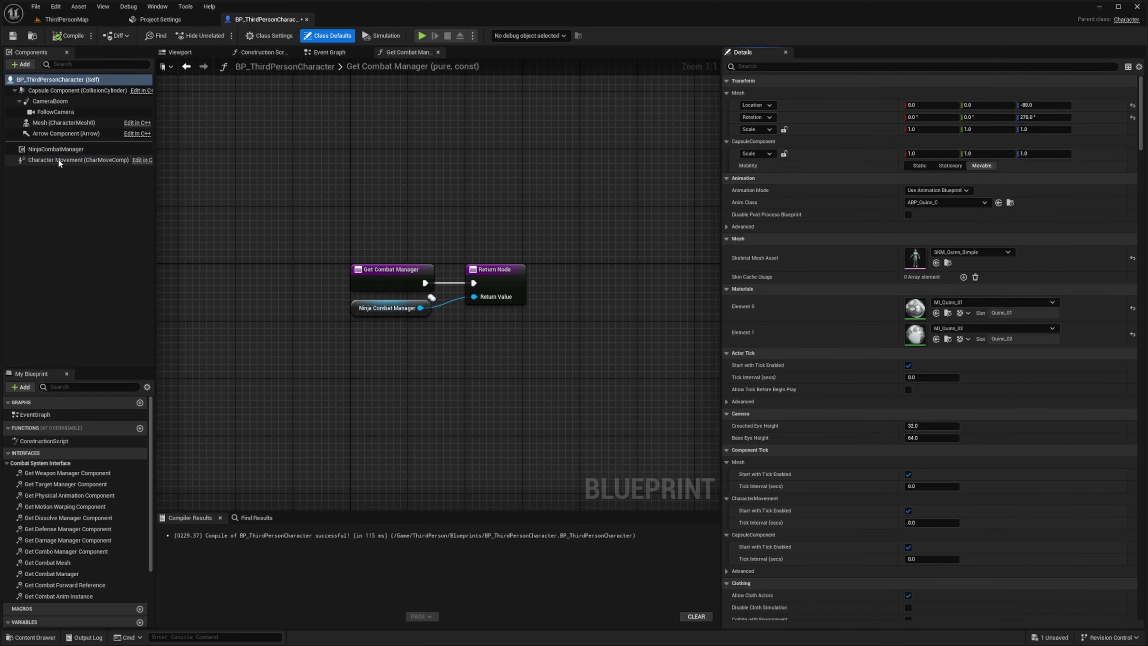
- Playtest ThirdPersonMap with two clients, moving the character, then stop the session
left_click(67, 19)
left_click(220, 36)
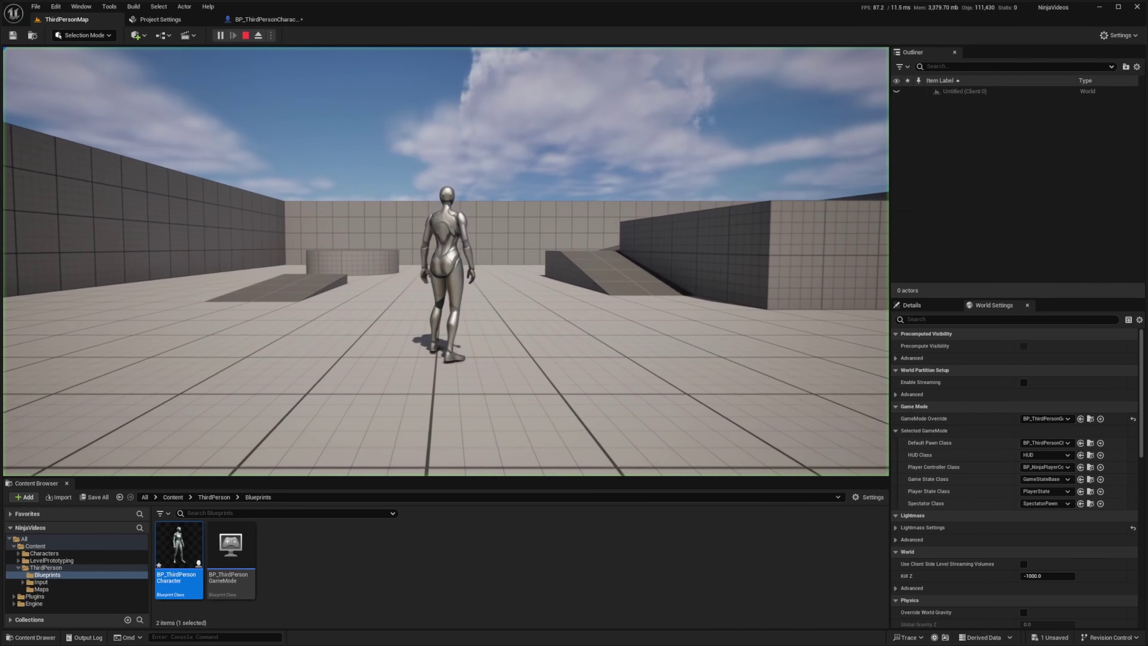
key("w")
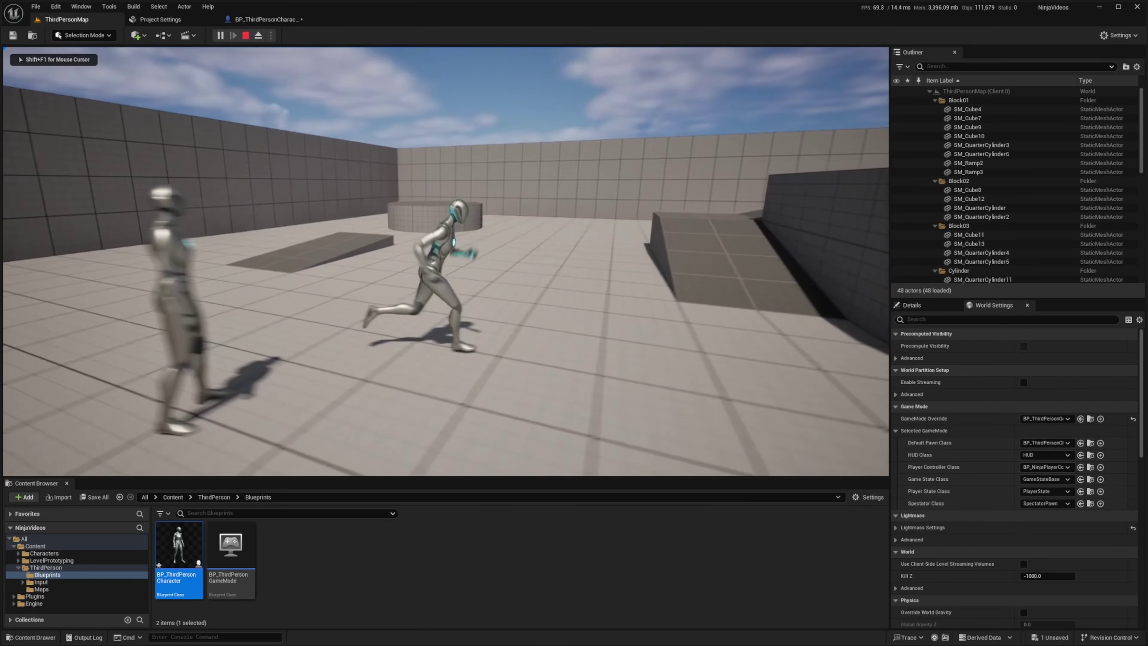
key("shift+F1")
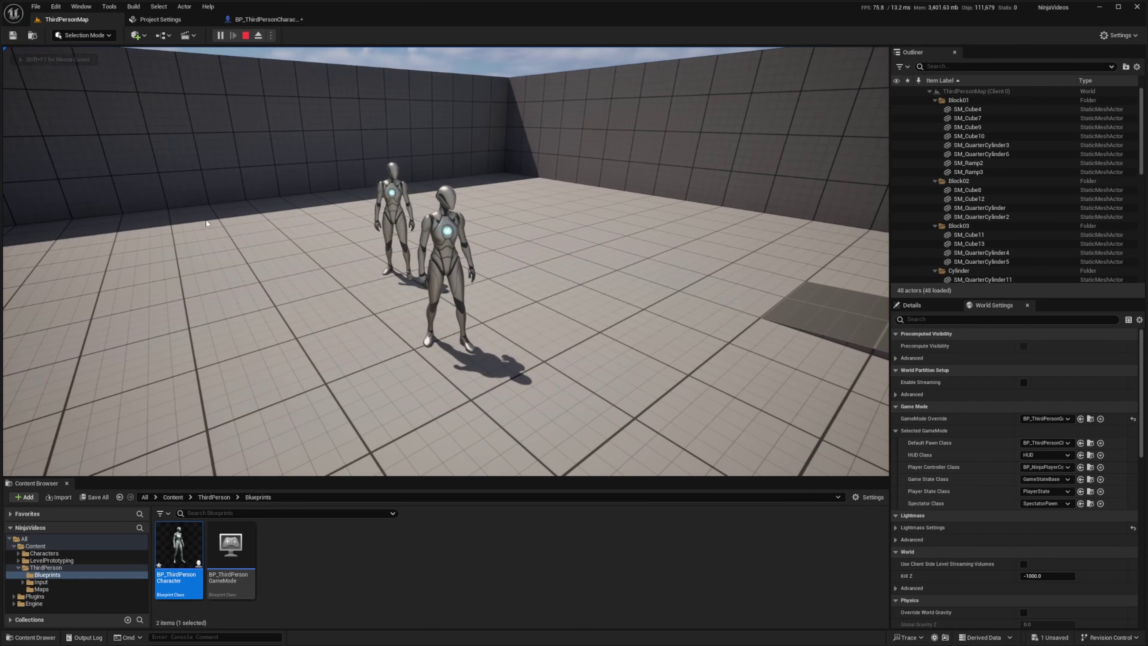
key("w")
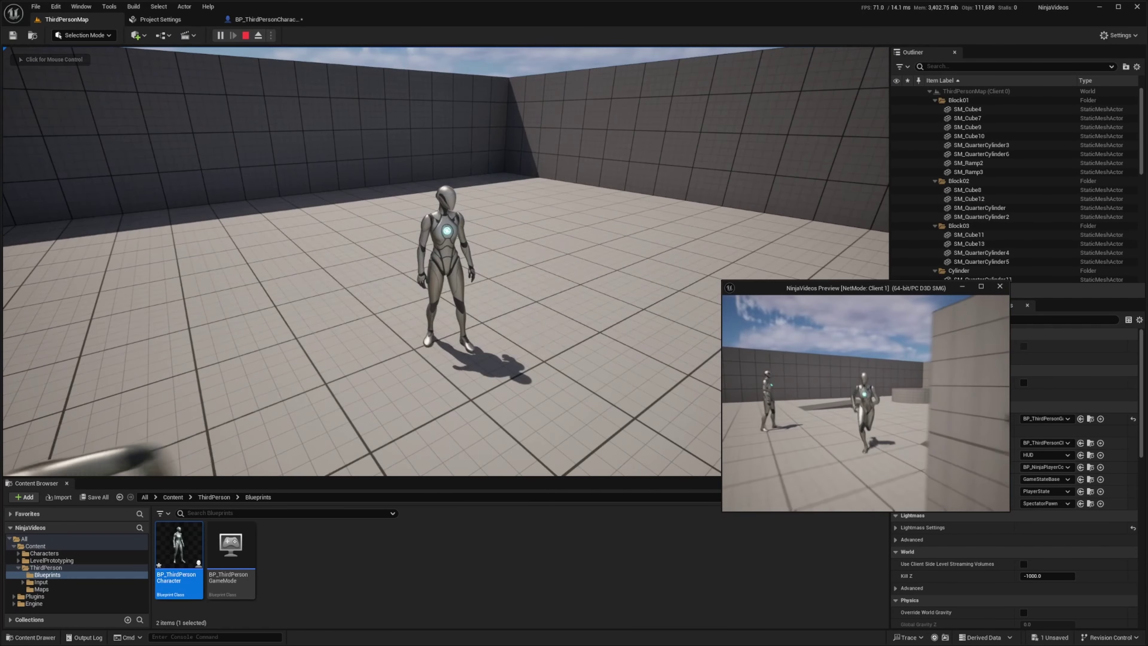
key("Escape")
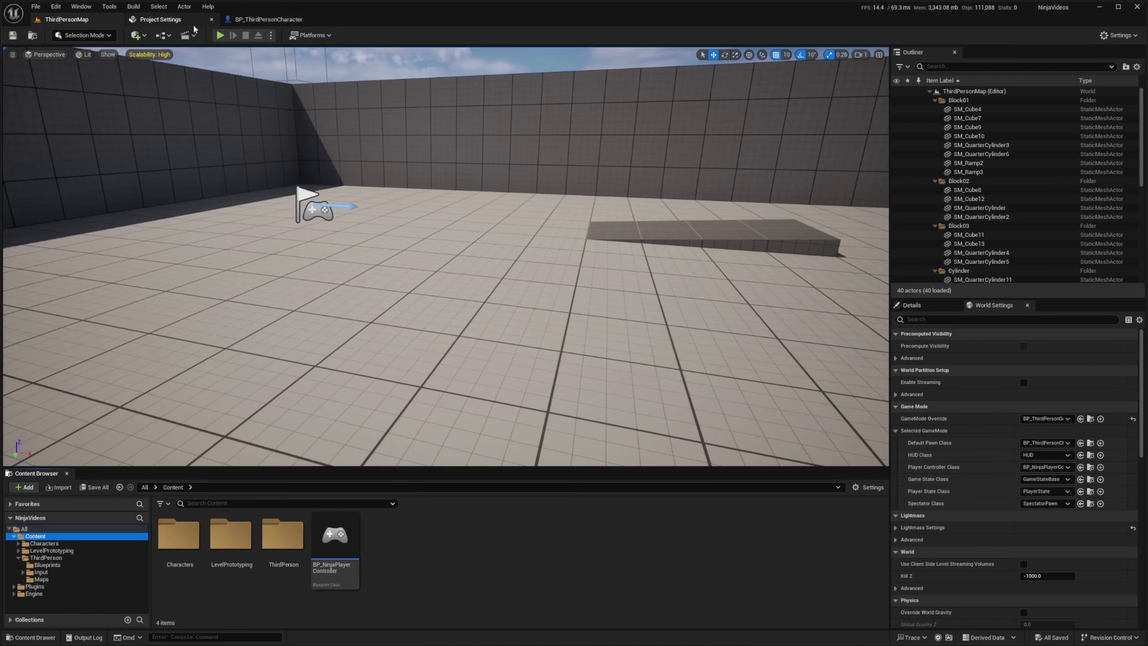
- Create a new folder named GAS in the Content Browser and open it
right_click(411, 545)
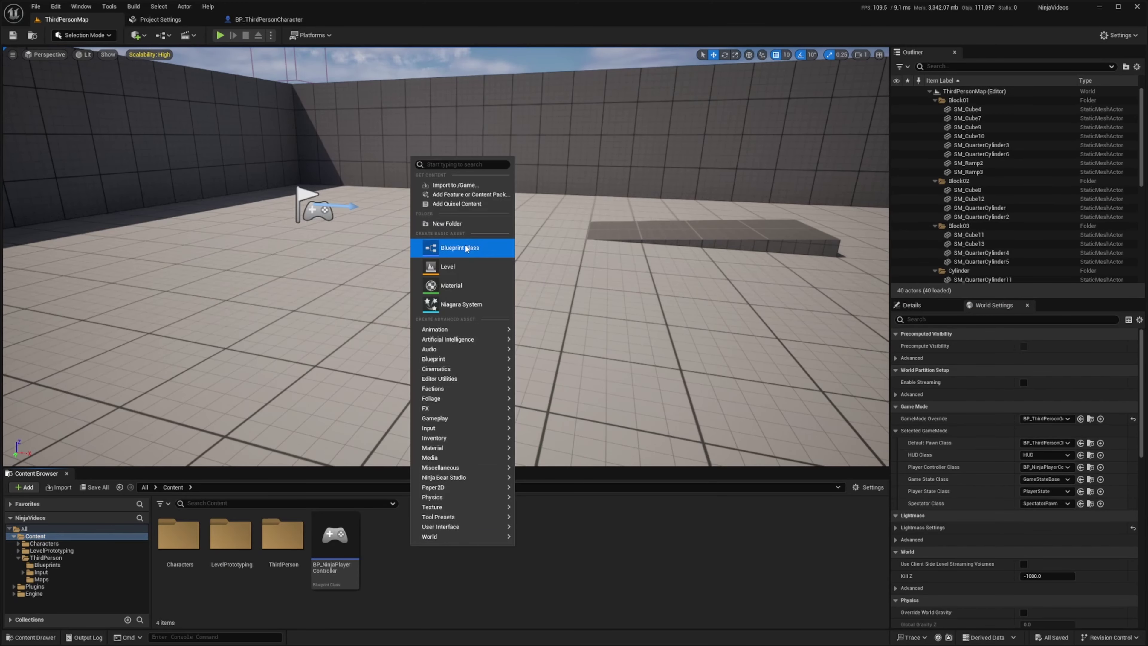
left_click(452, 223)
type("G")
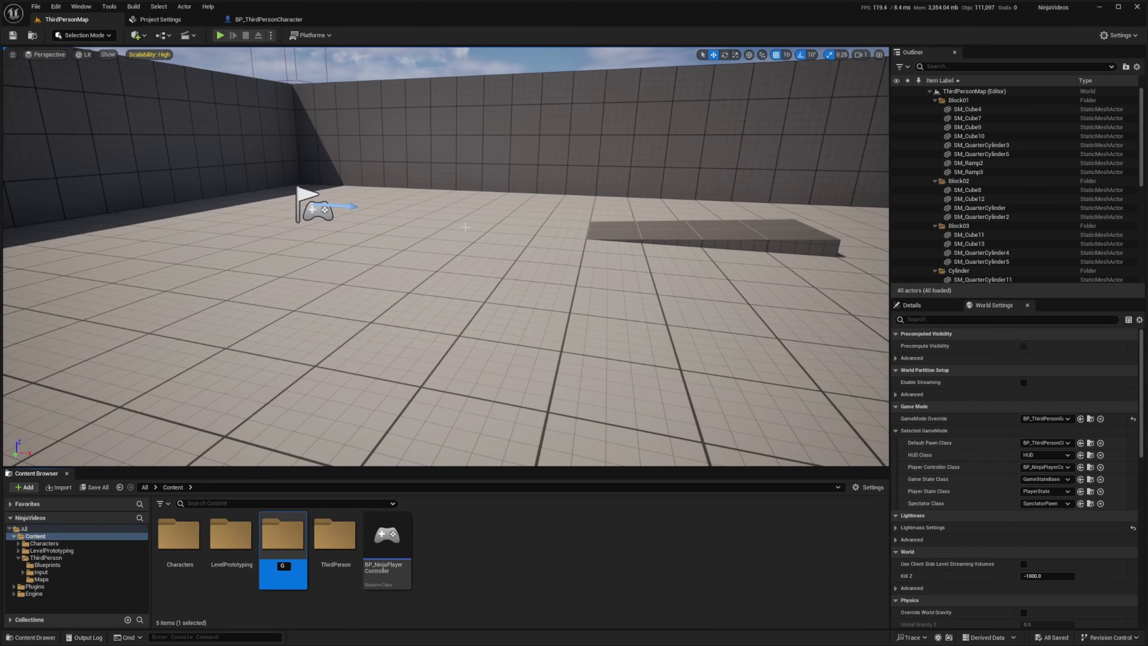
type("AS")
key("Return")
key("Return")
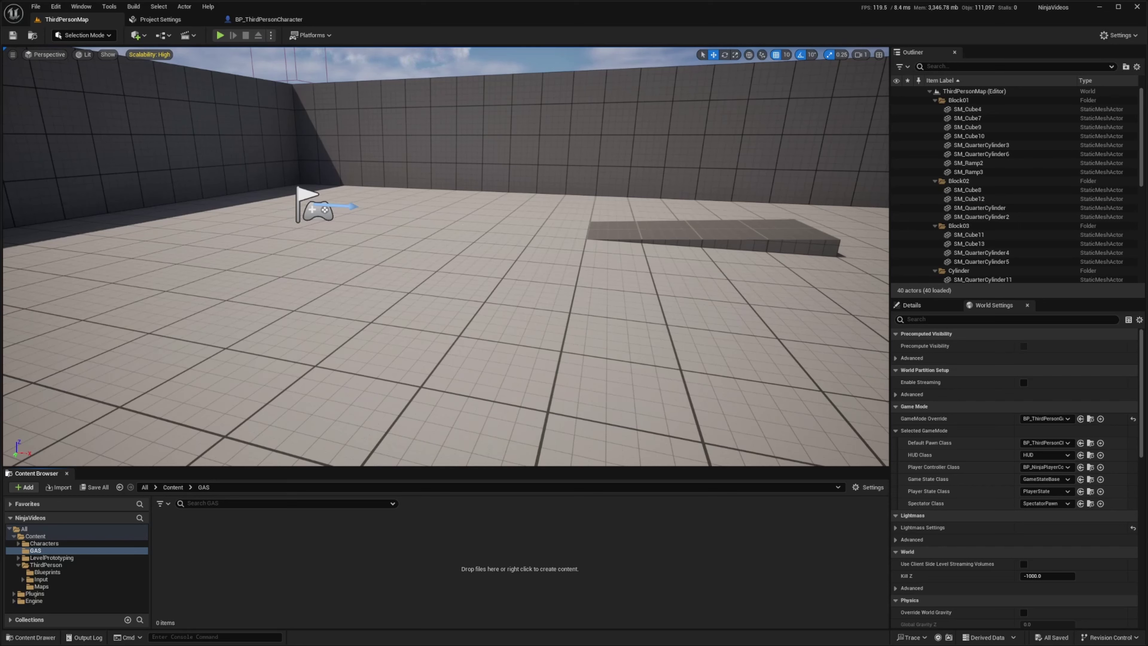
- Open the plugin docs' Json data page in a new tab and maximize the browser
key("alt+Tab")
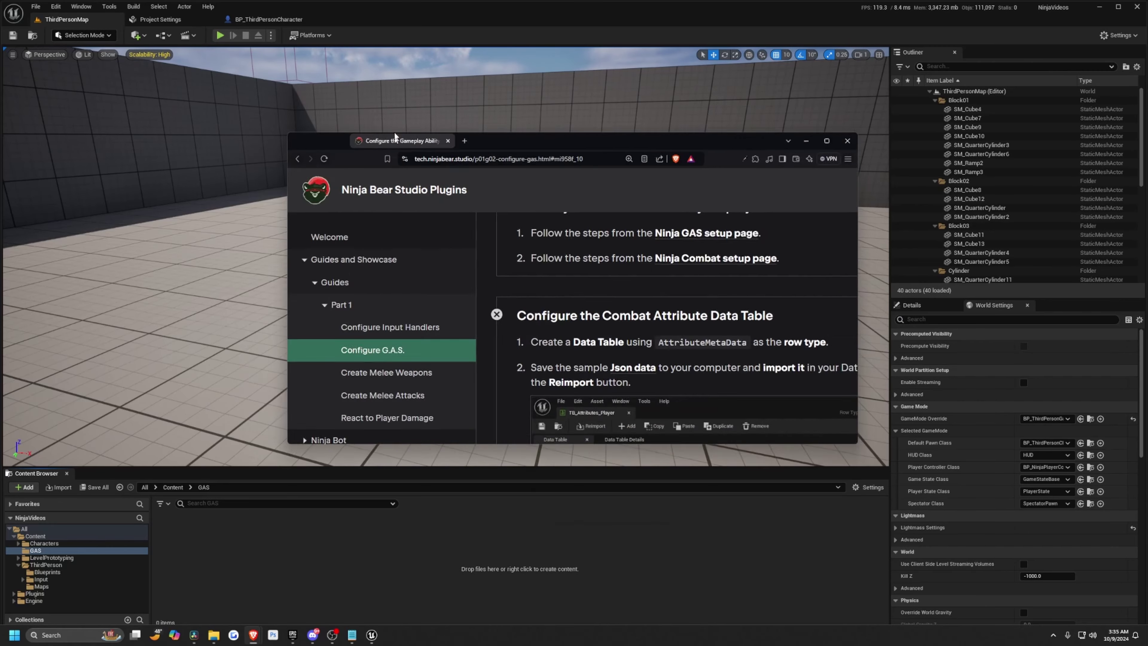
scroll(348, 296, "down", 2)
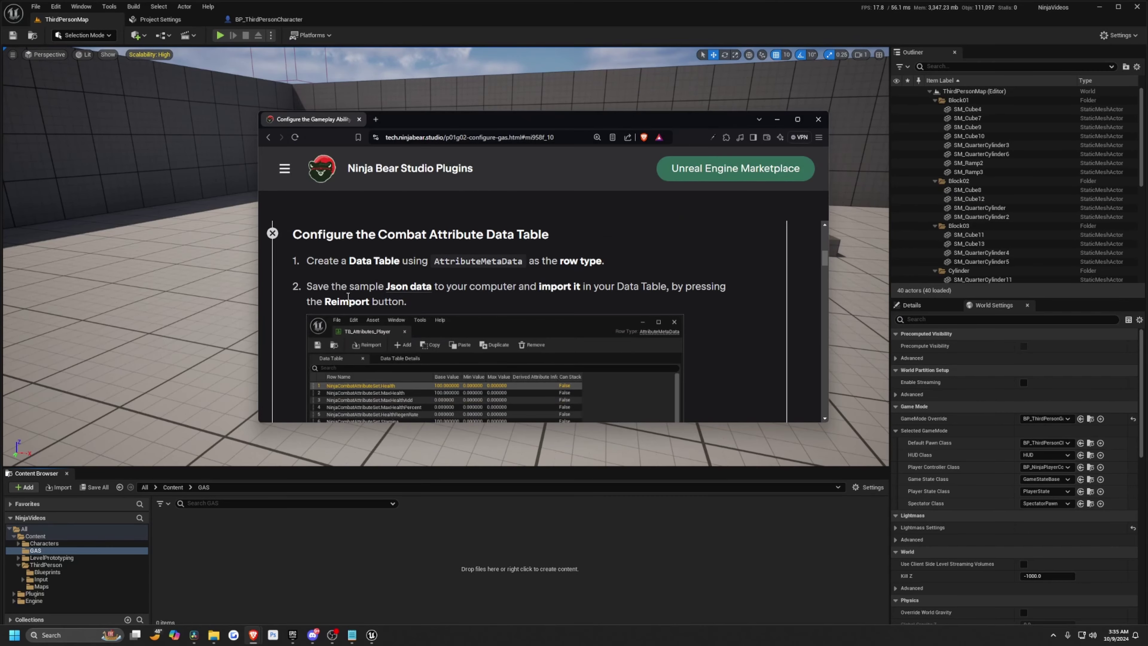
middle_click(400, 291)
left_click(425, 119)
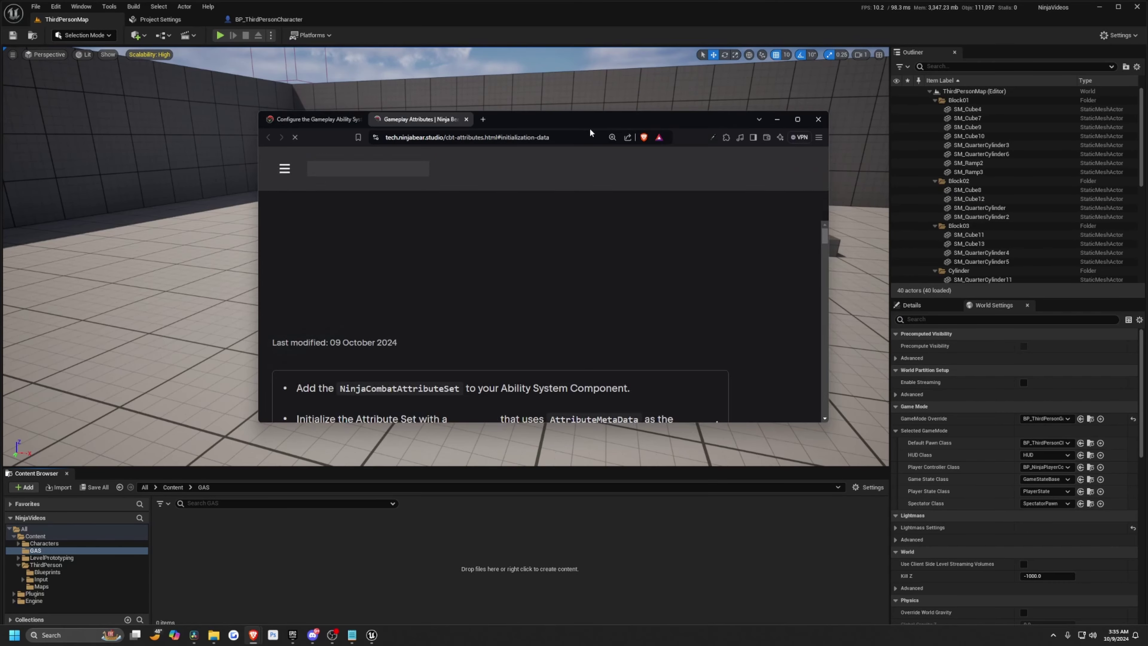
double_click(542, 119)
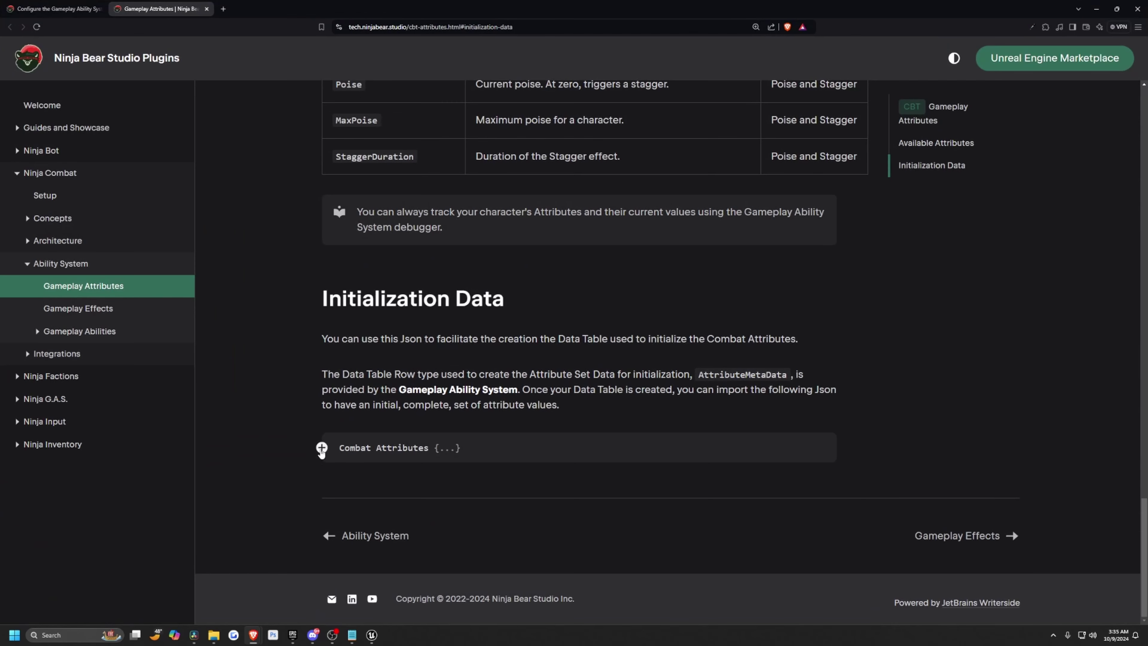
- Expand and copy the Combat Attributes JSON, then open an empty Notepad window
left_click(321, 447)
scroll(499, 344, "down", 3)
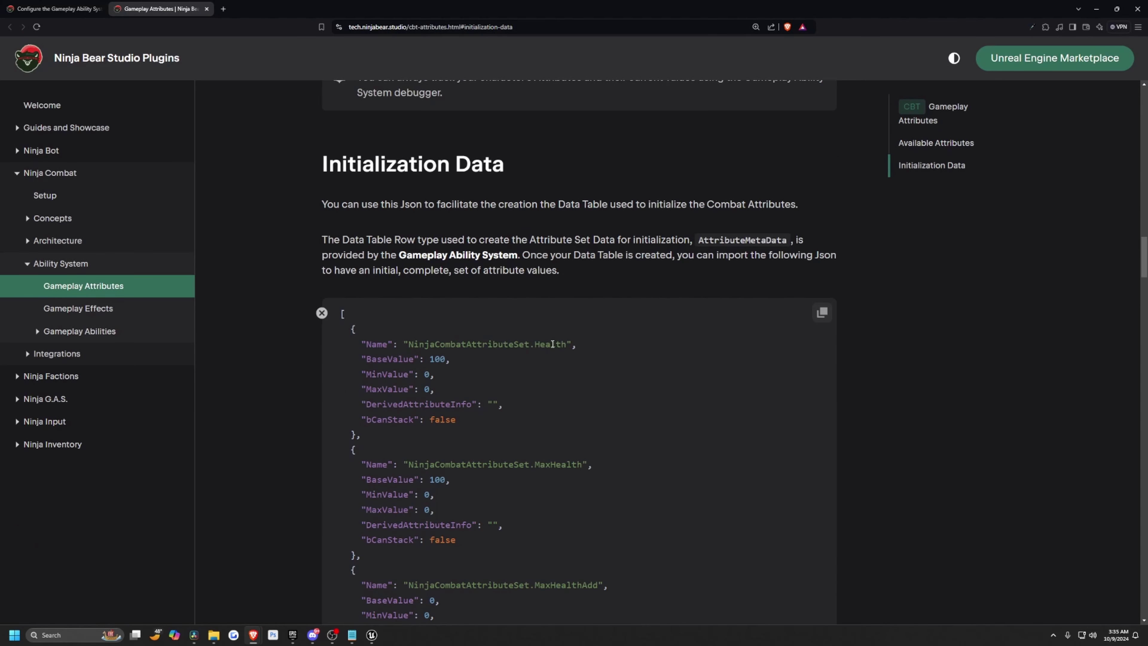
scroll(550, 354, "down", 7)
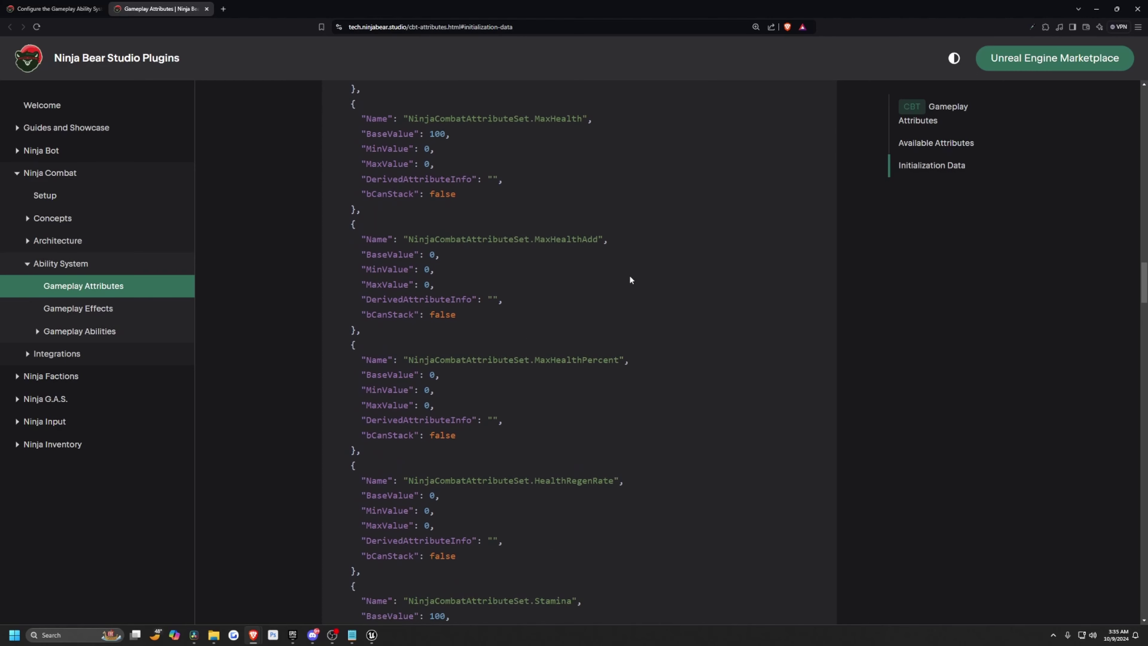
scroll(563, 361, "down", 2)
scroll(572, 354, "up", 10)
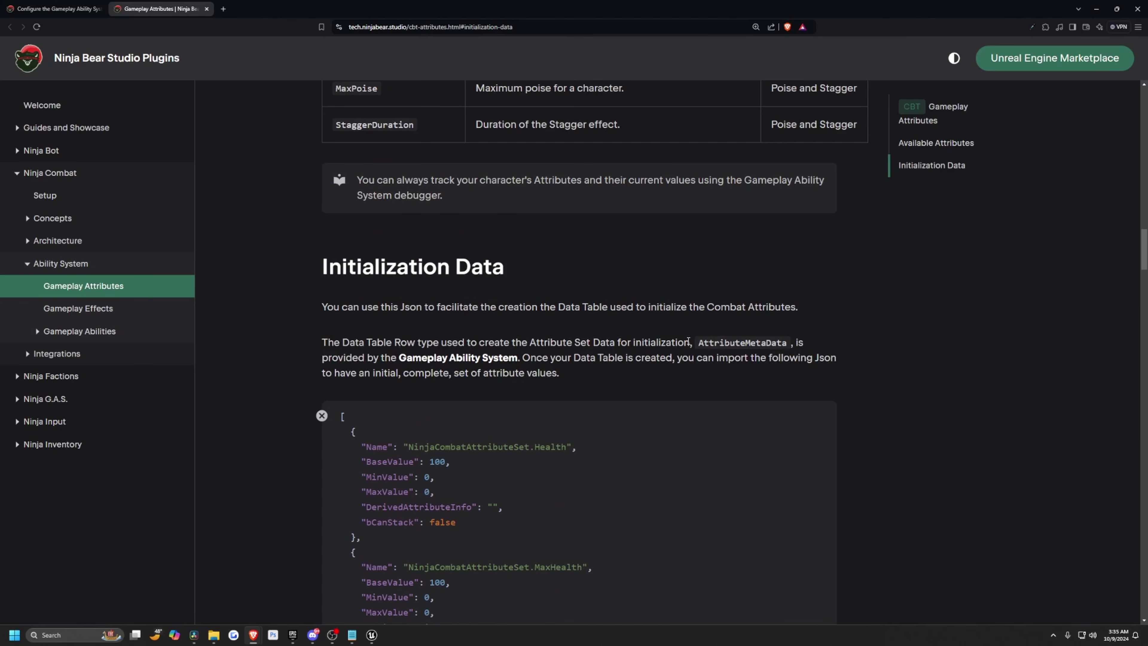
left_click(821, 416)
left_click(352, 634)
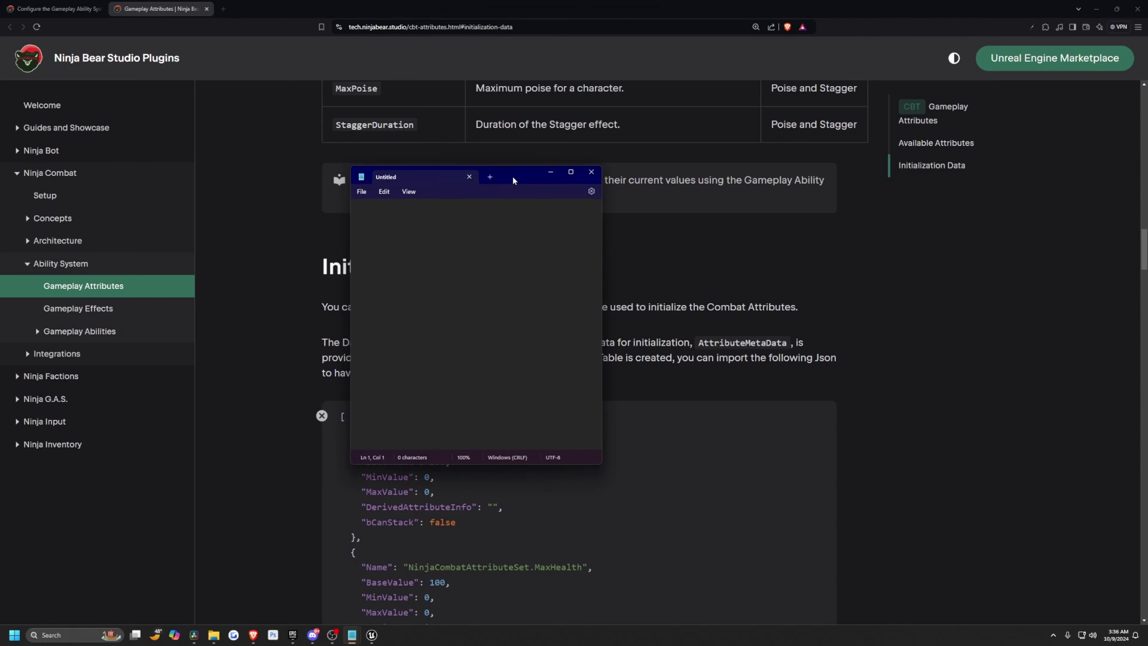
- Paste the JSON and save it as DT_Test.json with All files type, replacing the old file
key("ctrl+v")
scroll(449, 230, "up", 10)
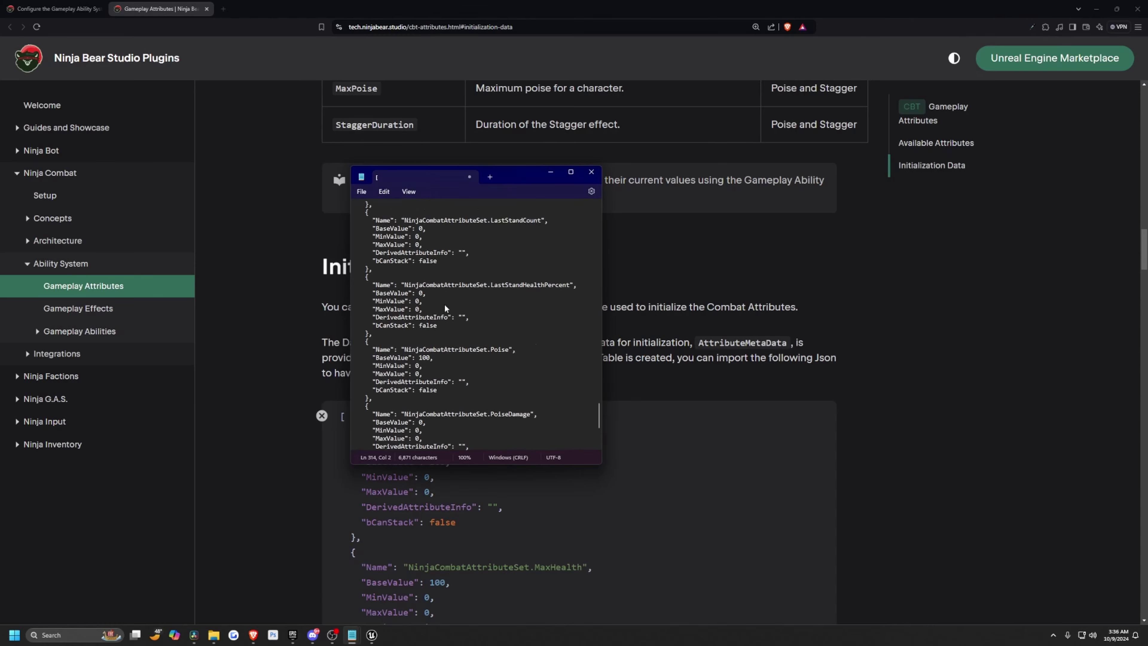
left_click(361, 192)
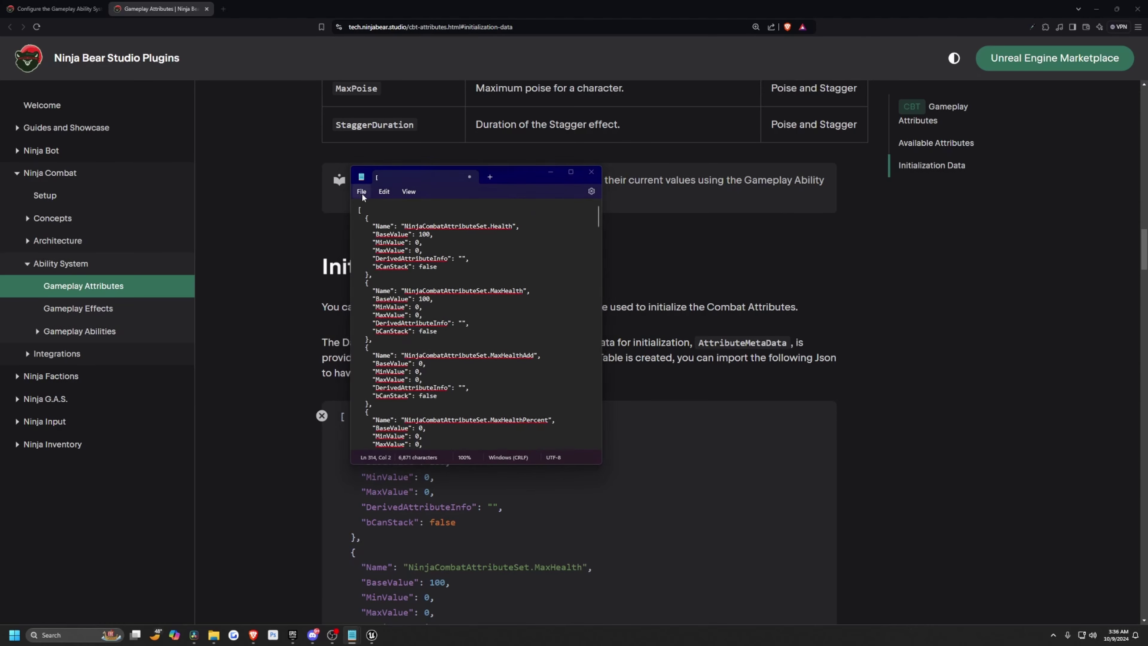
left_click(389, 264)
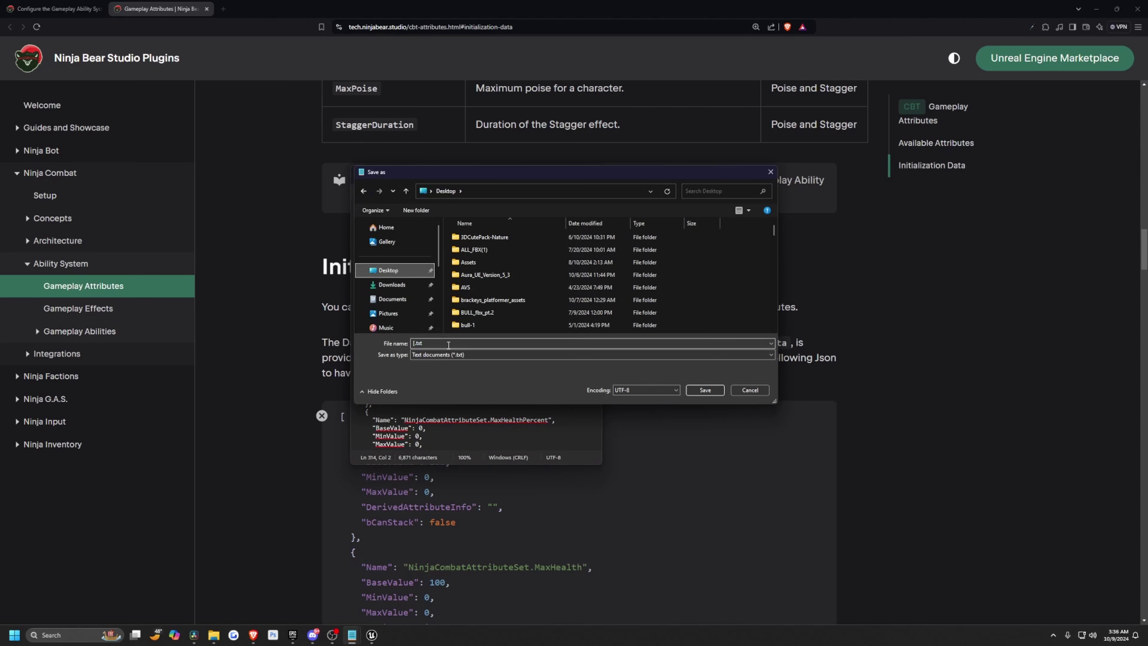
left_click(431, 355)
left_click(426, 370)
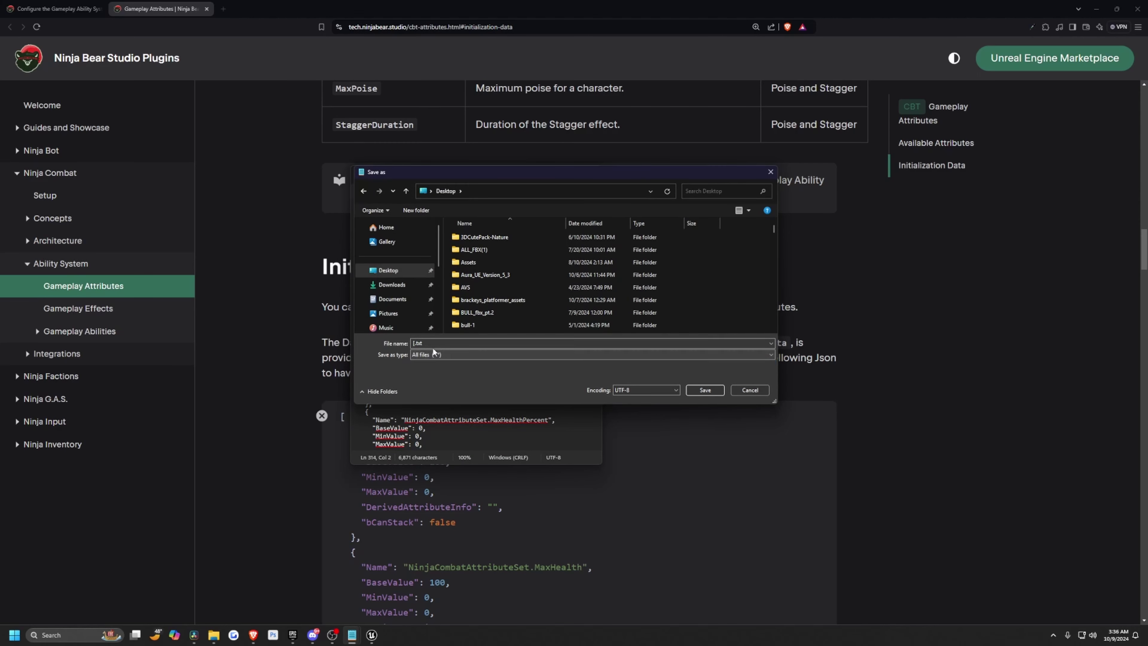
double_click(442, 343)
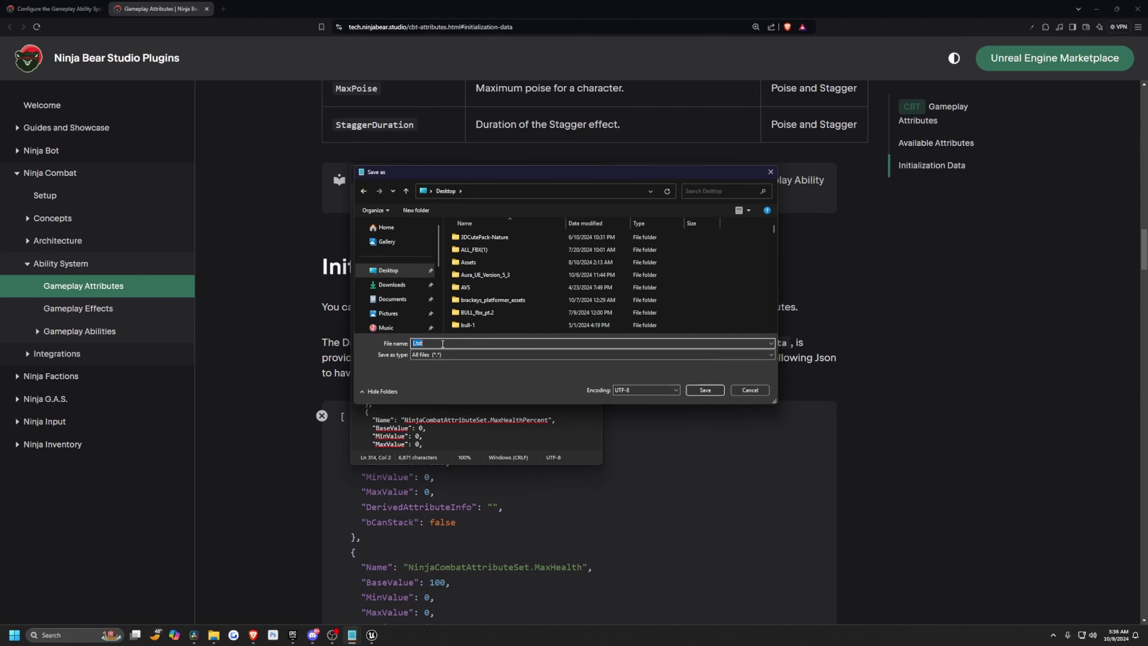
type("DT")
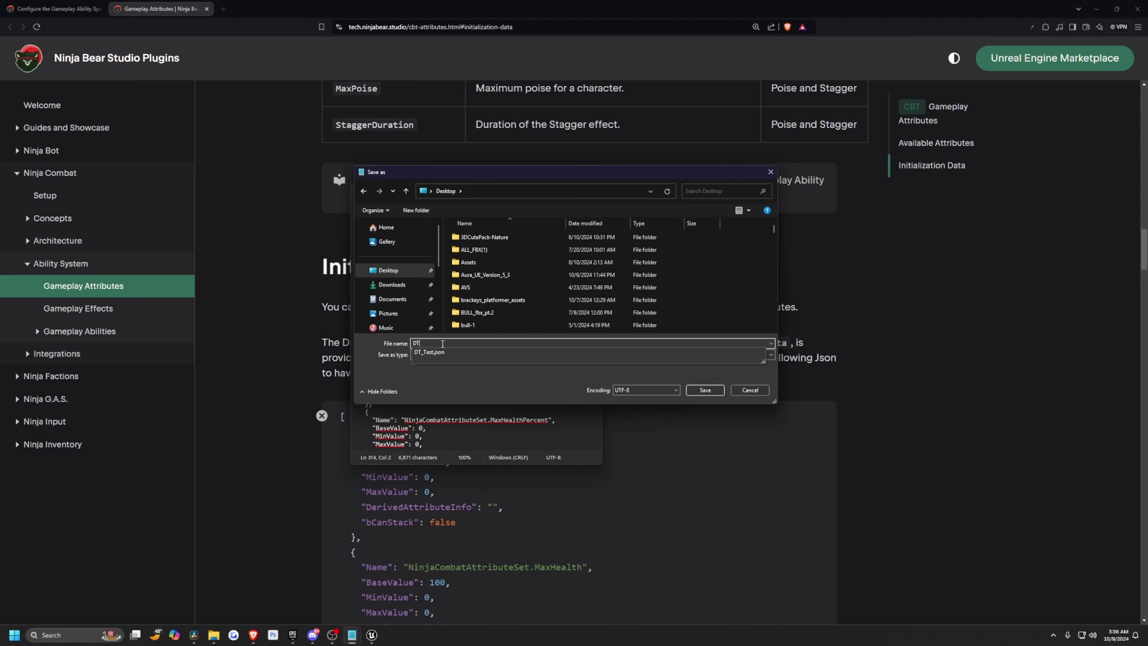
type("_Test.json")
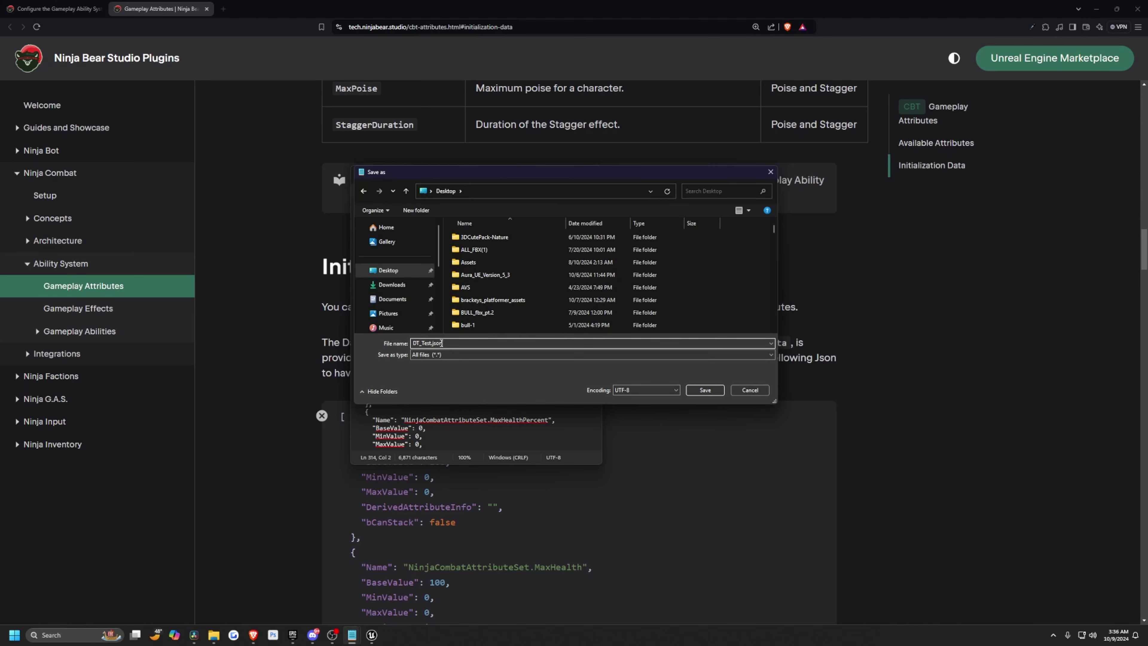
left_click(705, 390)
left_click(594, 318)
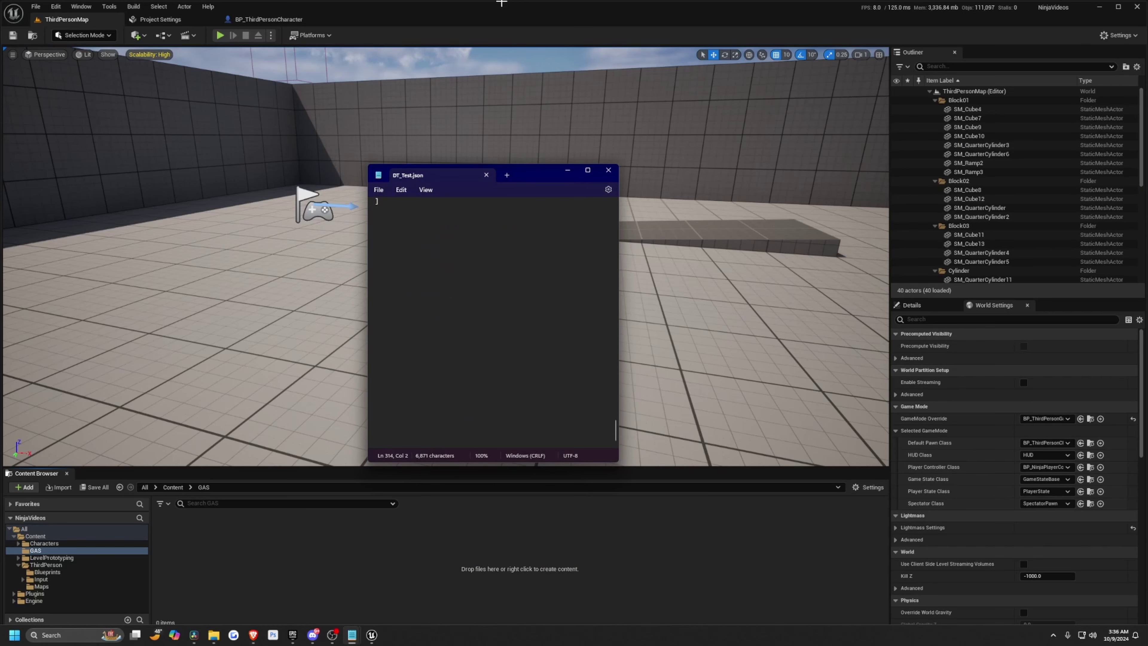
left_click(480, 20)
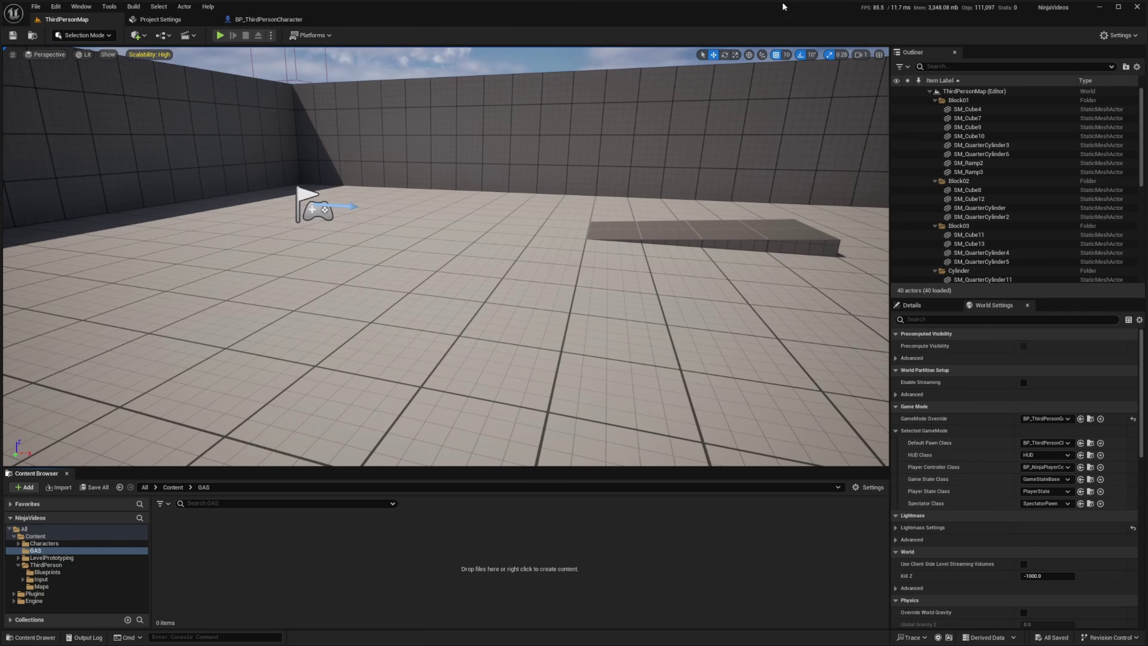
- Import DT_Test.json from the desktop into GAS as an AttributeMetaData data table
left_click(1118, 7)
left_click(564, 165)
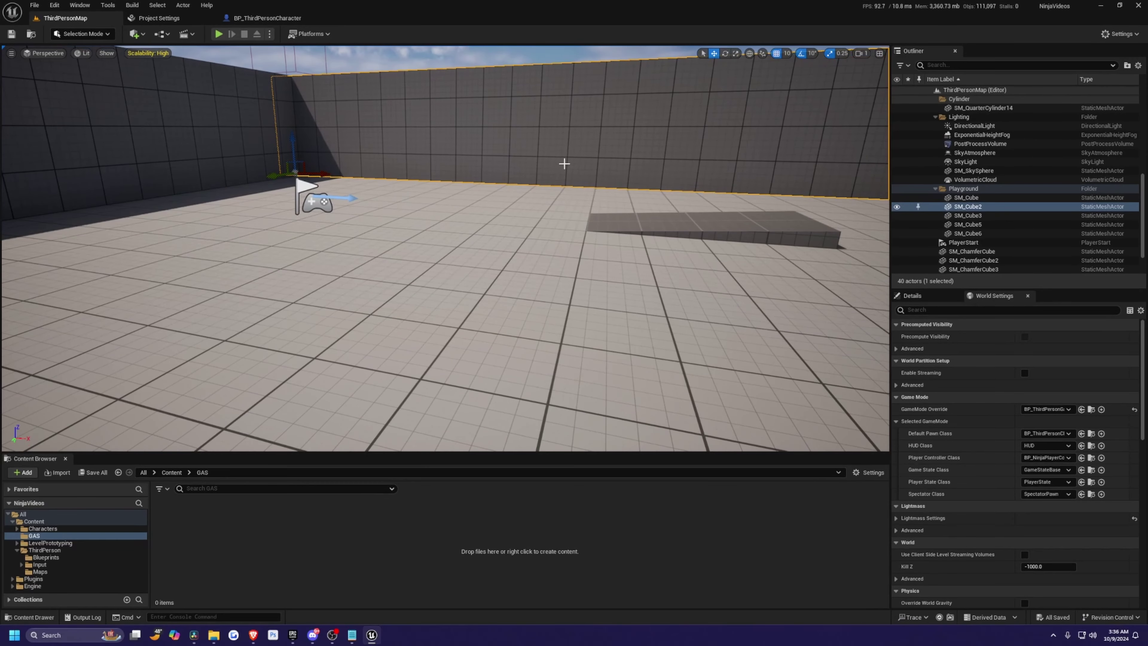
left_click_drag(377, 19, 442, 21)
left_click_drag(16, 147, 27, 40)
left_click_drag(106, 77, 289, 541)
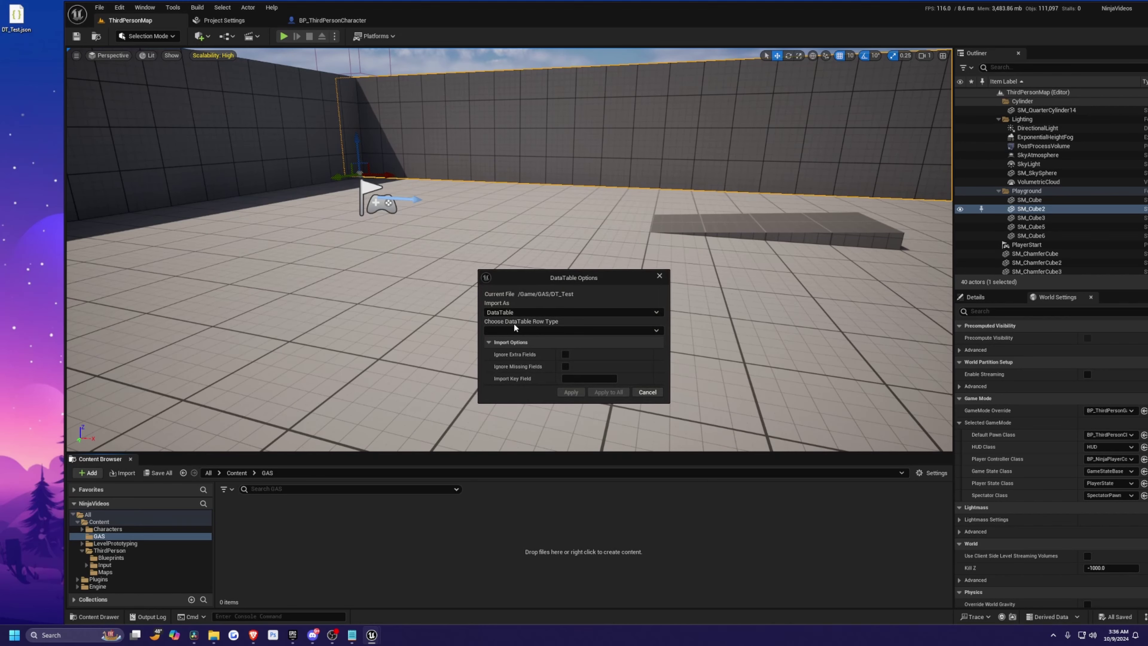
left_click(544, 330)
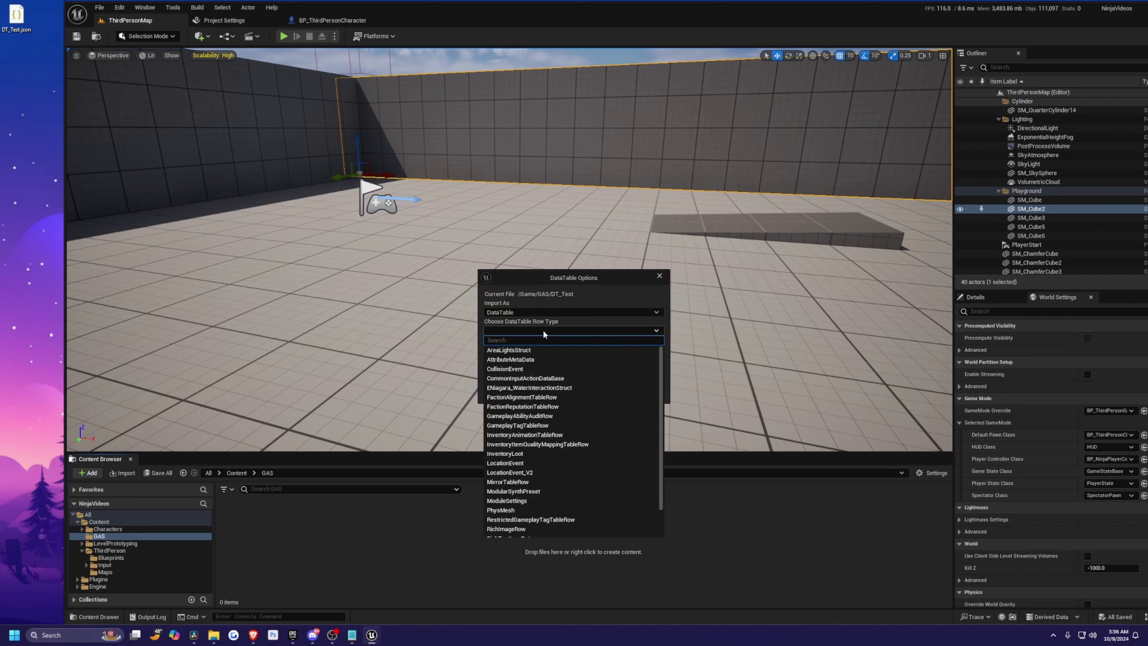
left_click(519, 360)
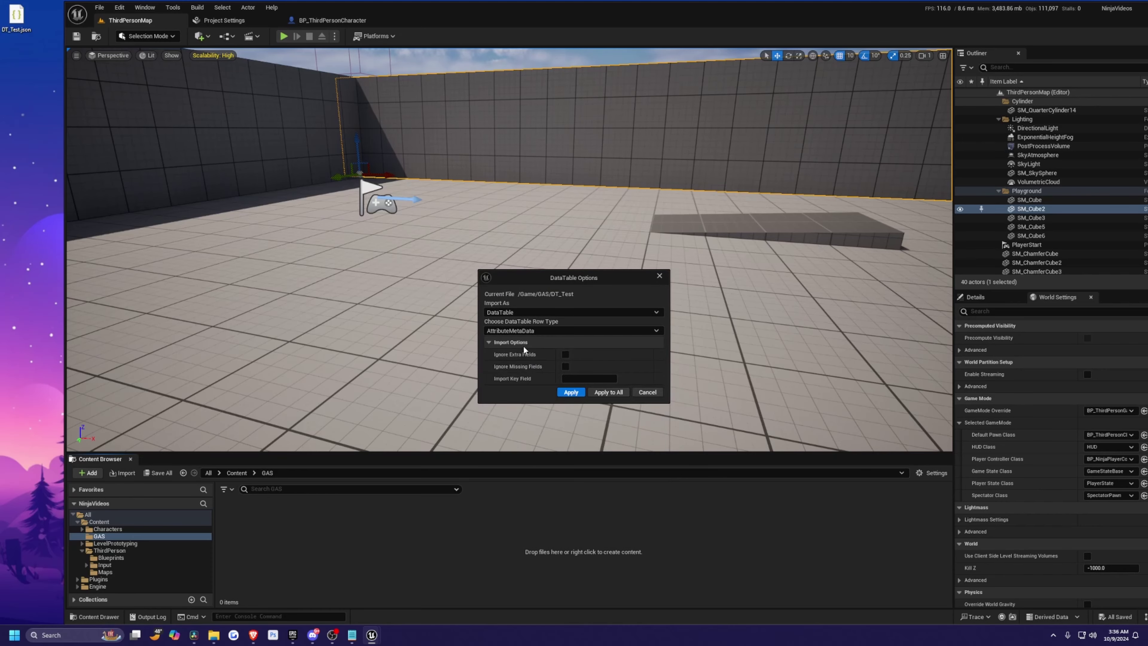
left_click(571, 391)
- Open and dock DT_Test, review rows like StaggerDuration and MaxHealth, and save it
double_click(397, 9)
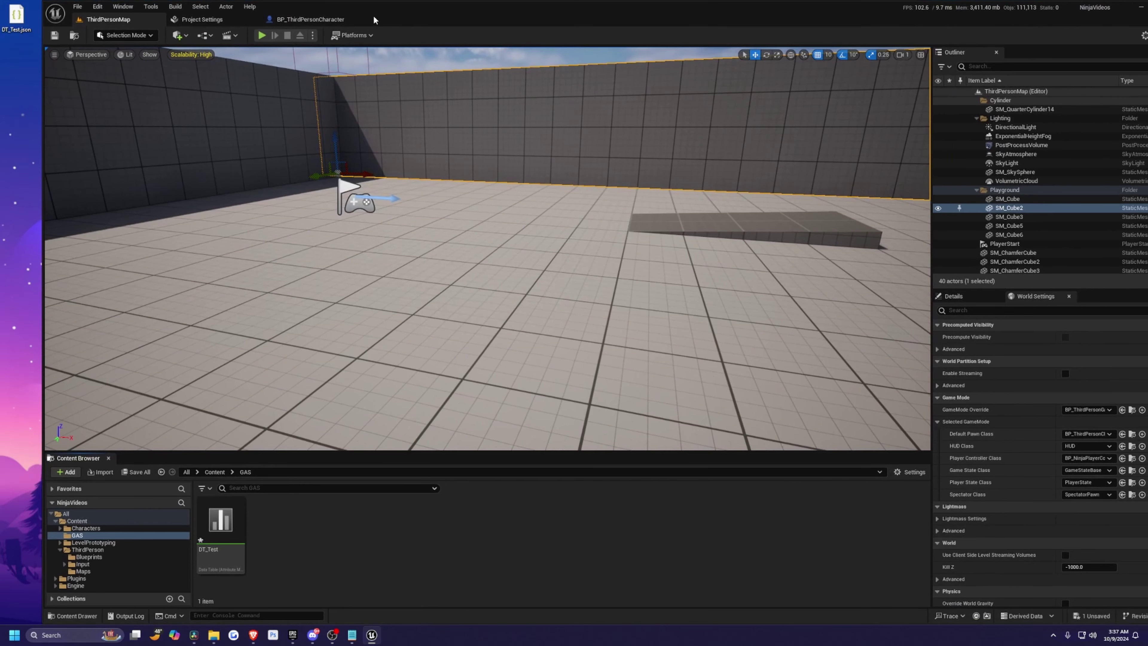
double_click(177, 524)
left_click_drag(328, 163, 352, 18)
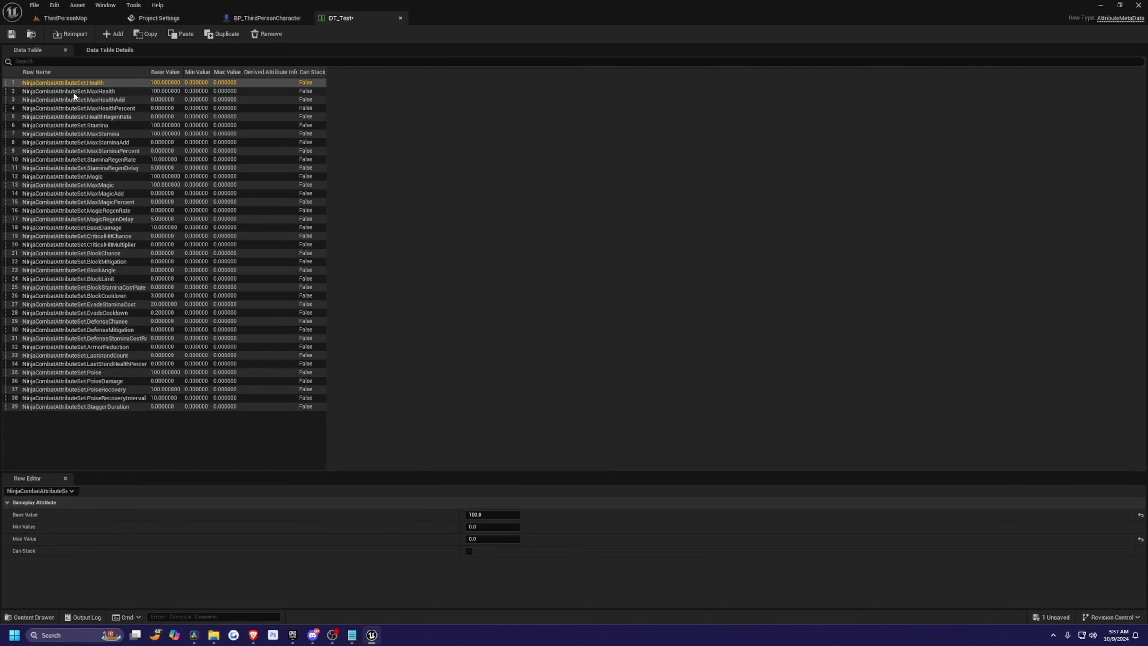
left_click(74, 92)
left_click(97, 101)
left_click(89, 406)
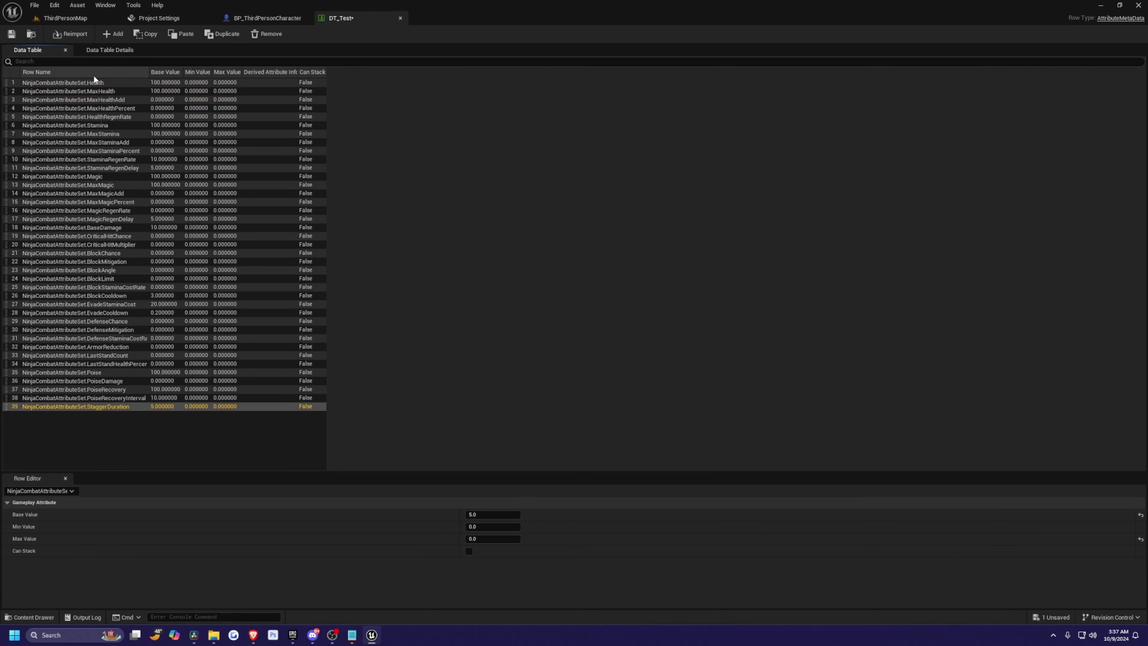
left_click(90, 89)
key("ctrl+s")
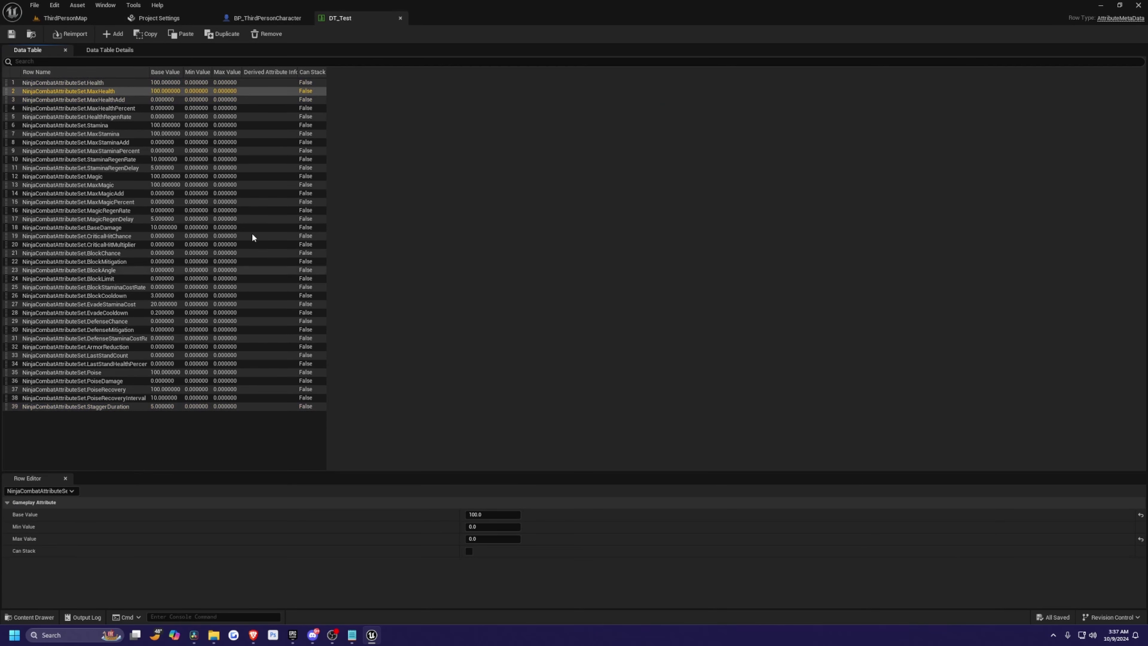
left_click(84, 21)
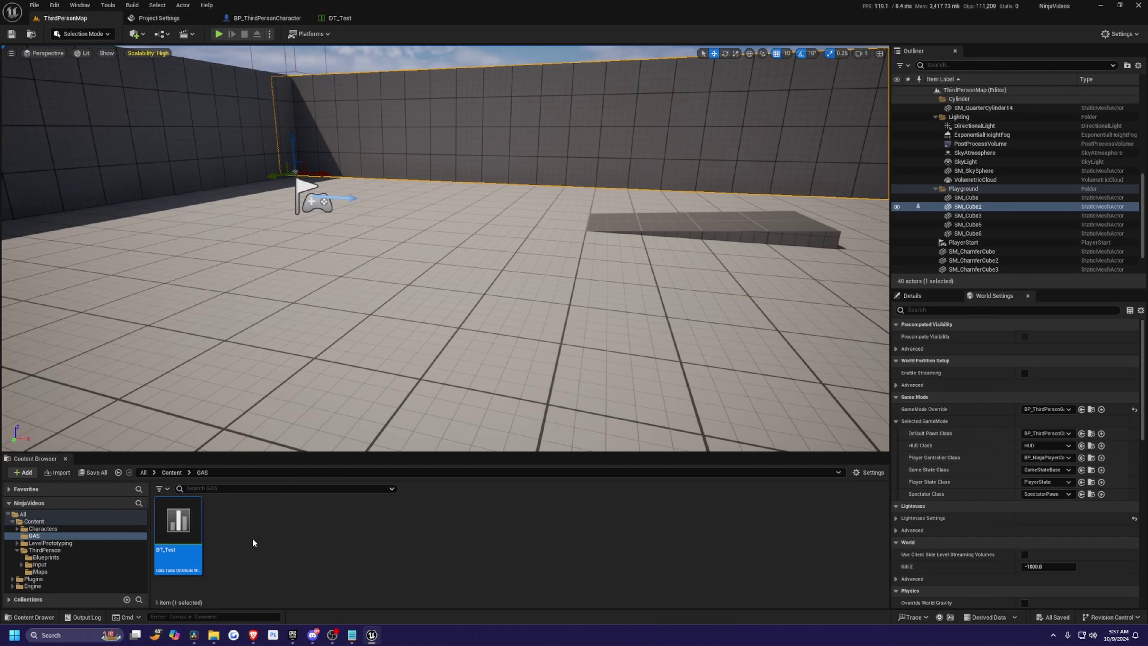
- Create a Ninja G.A.S. Setup data asset named DA_Ninja in GAS and open it
right_click(213, 525)
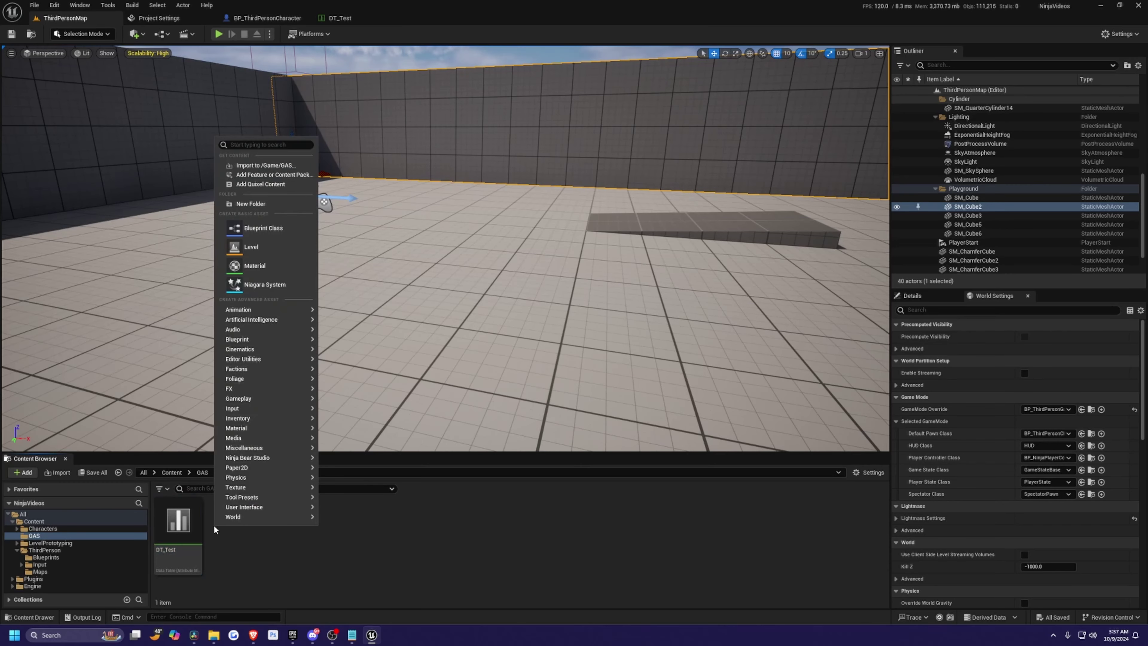
mouse_move(240, 459)
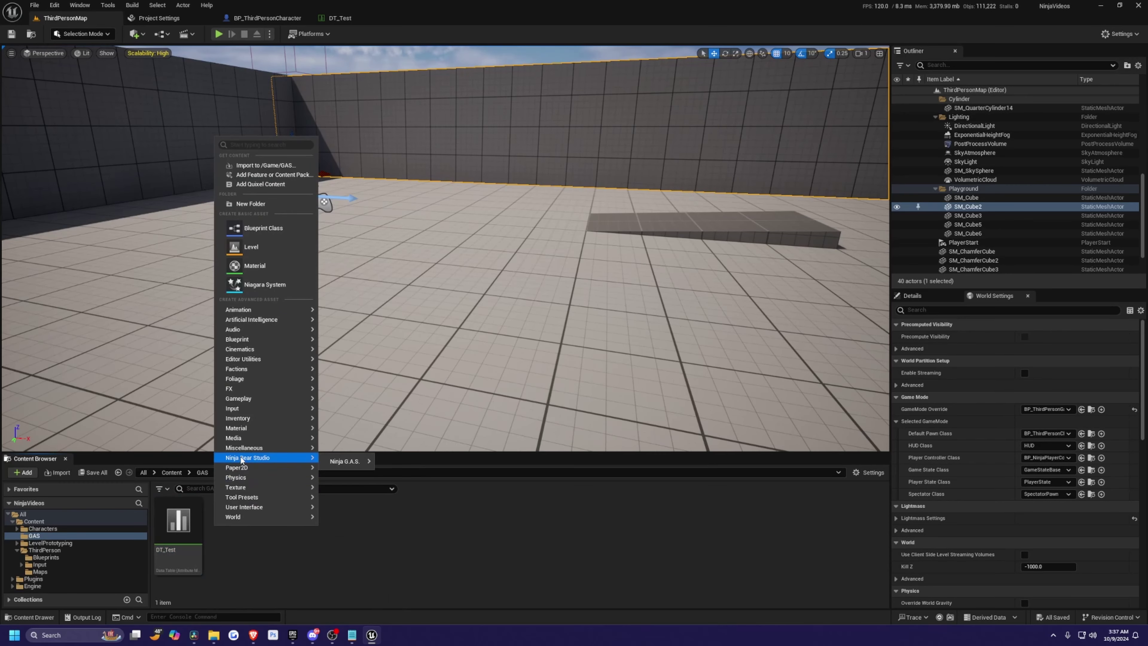
mouse_move(344, 461)
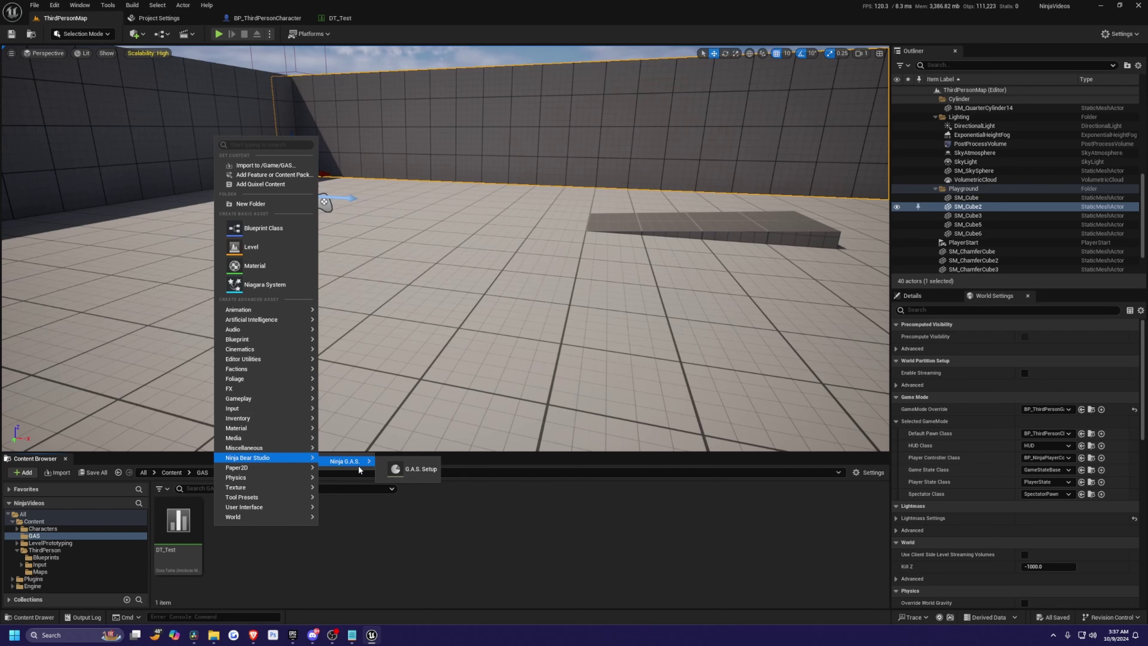
left_click(410, 470)
type("DA_Ninja")
key("Return")
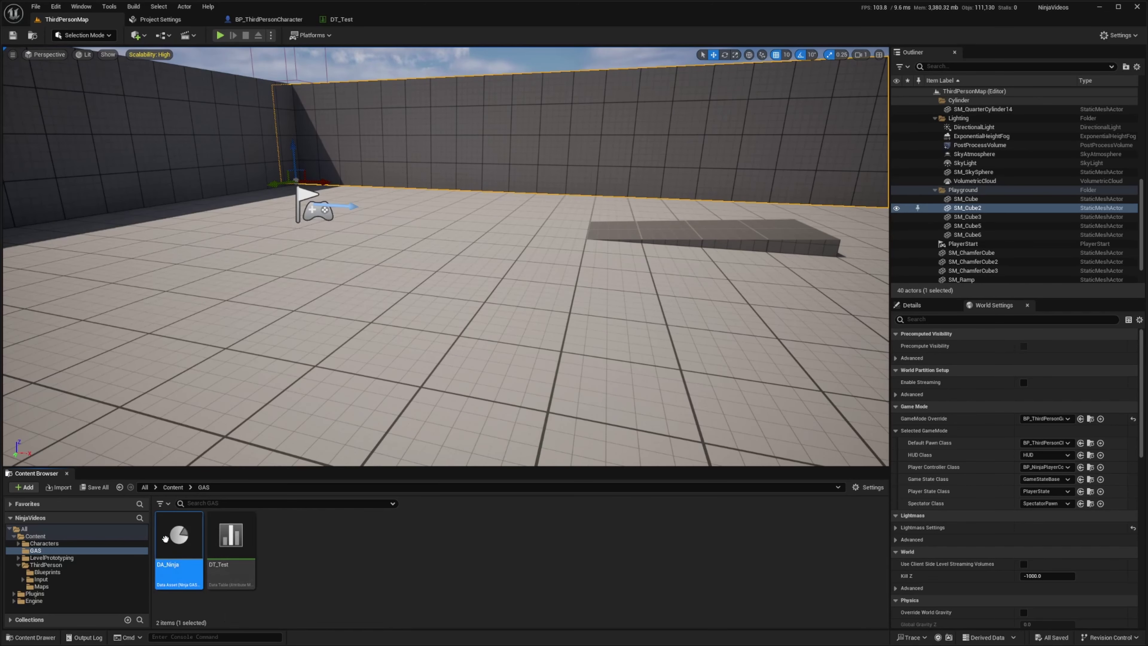
double_click(179, 538)
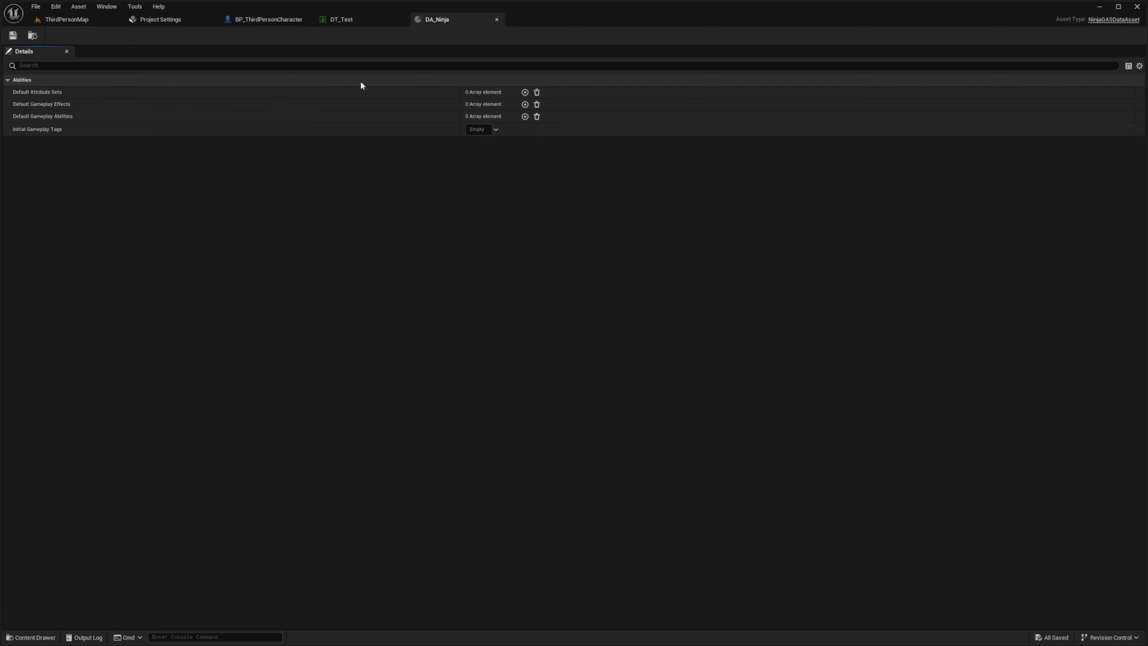
- Add a default attribute set NinjaCombatAttributeSet initialised from the DT_Test table
left_click(526, 93)
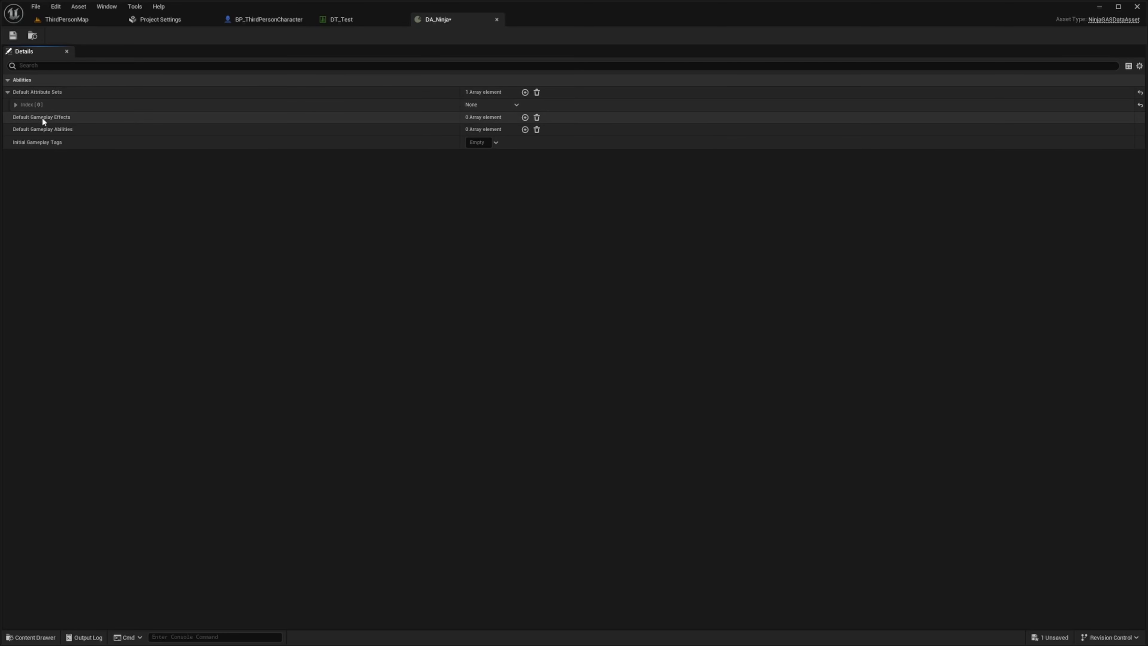
left_click(17, 107)
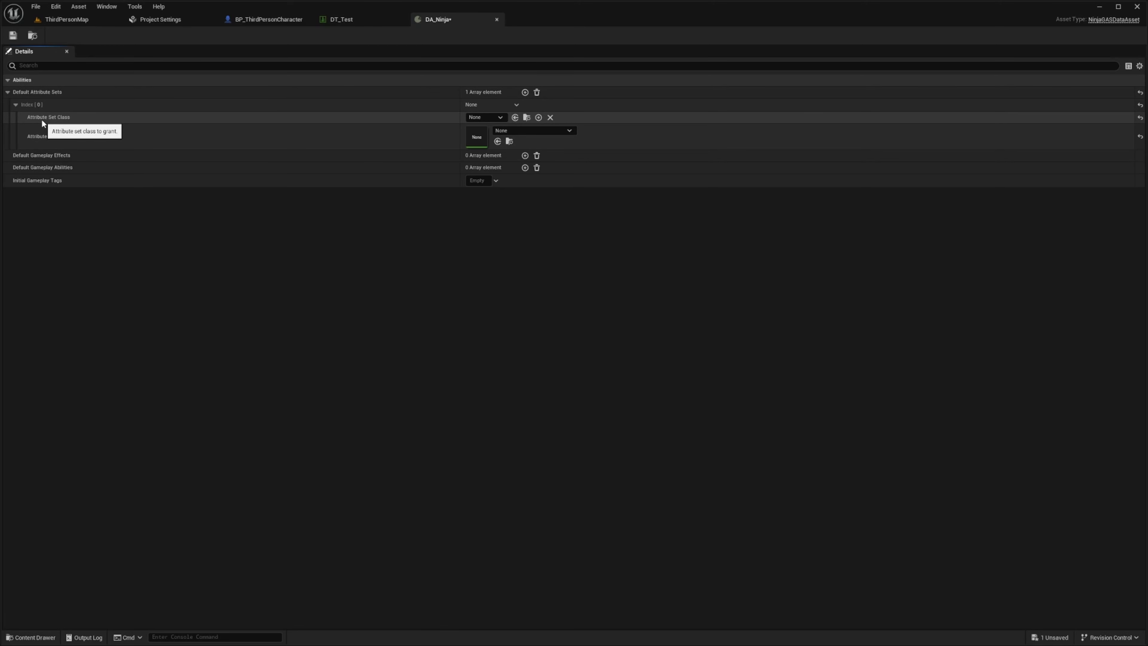
left_click(485, 117)
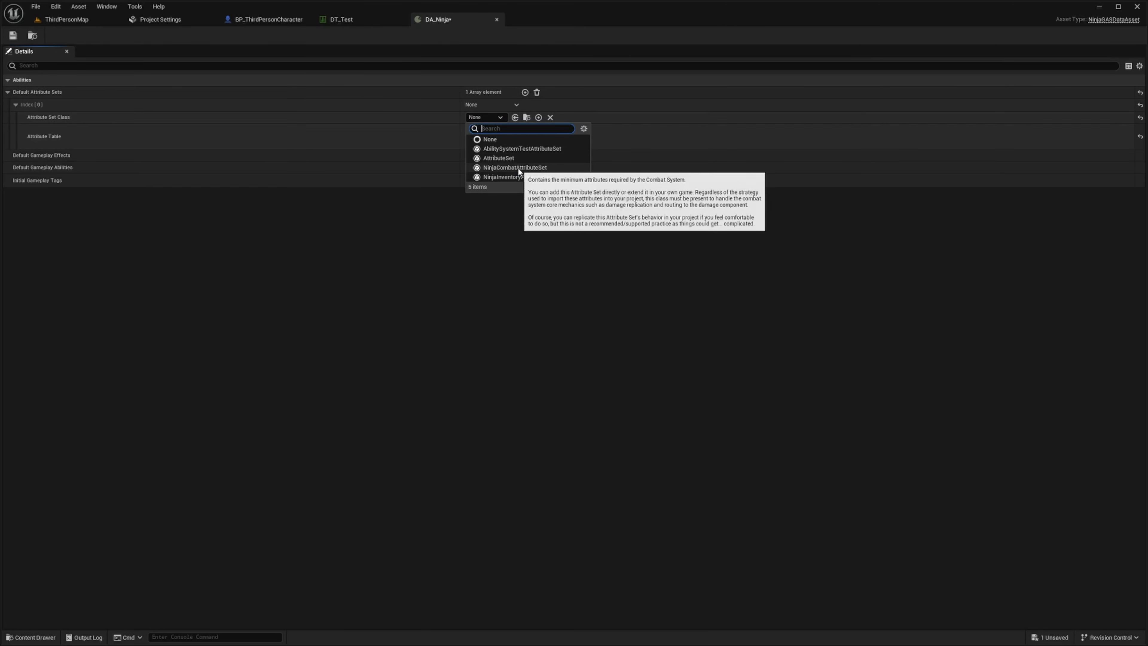
left_click(518, 168)
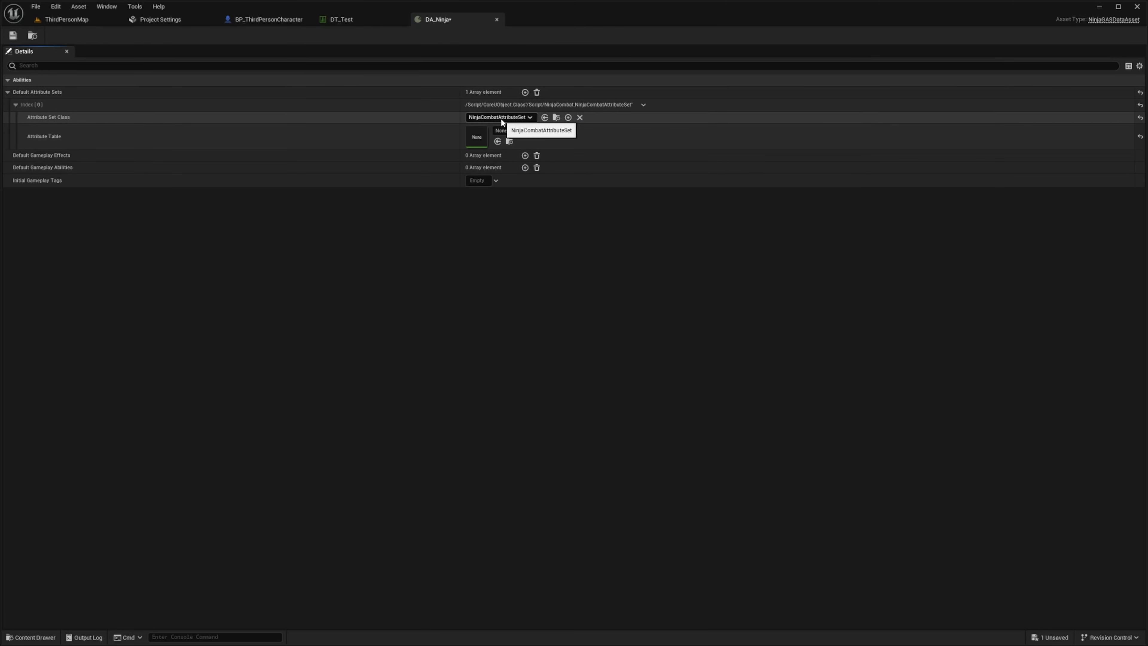
left_click(509, 132)
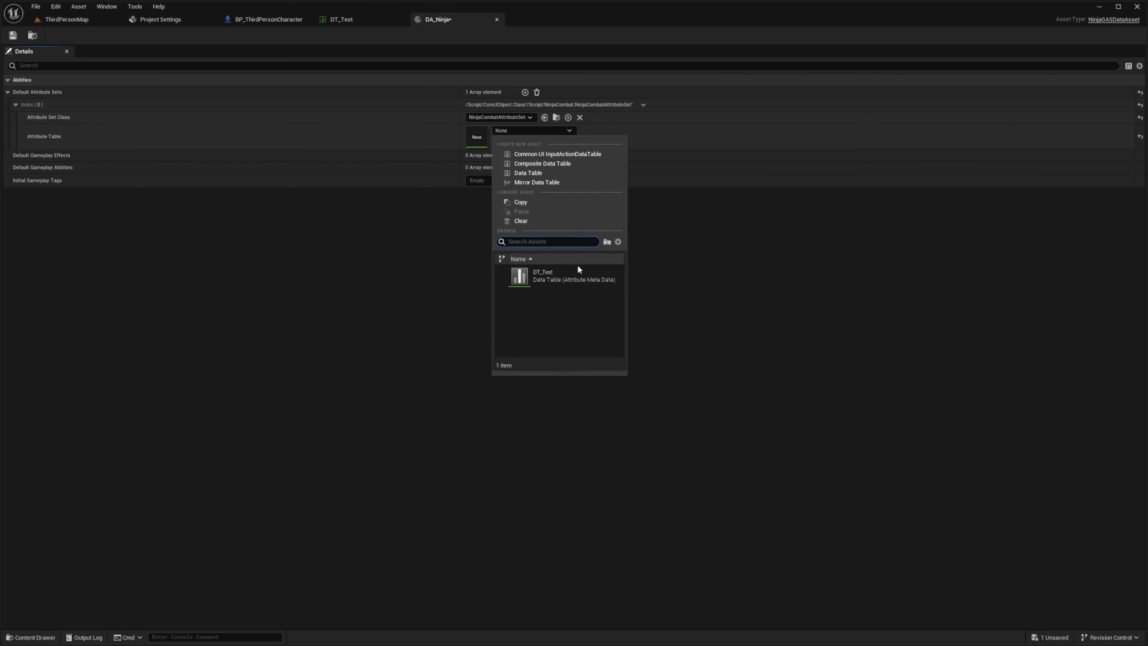
left_click(547, 277)
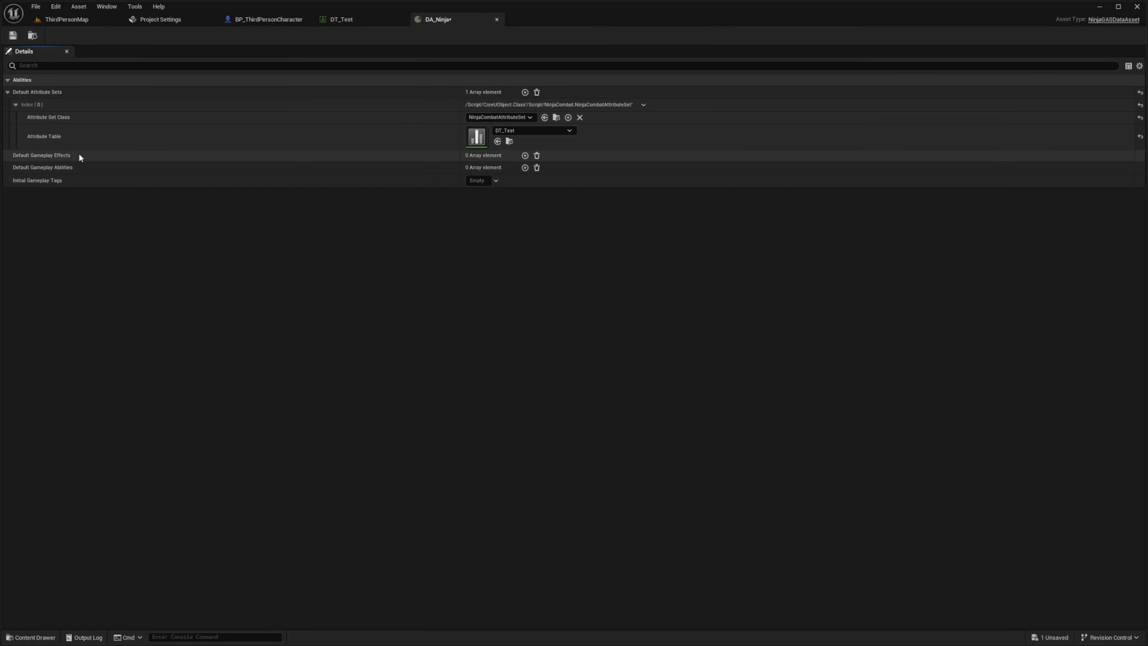
- Add CombatEffect_ReplenishStamina as a default gameplay effect and save DA_Ninja
left_click(524, 155)
left_click(15, 168)
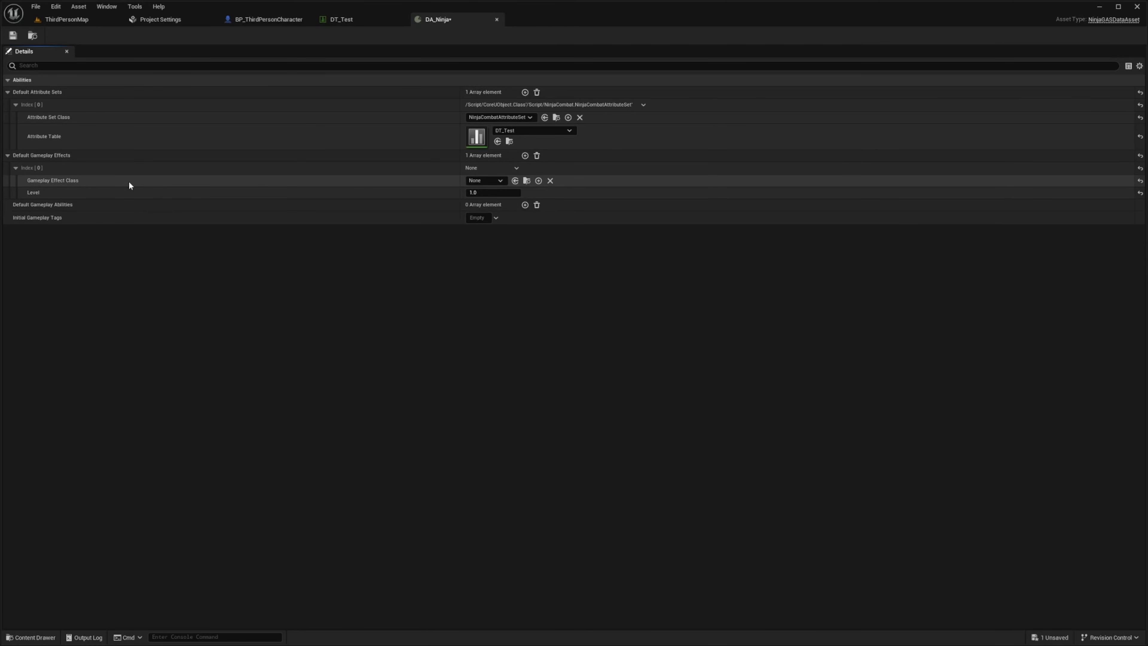
left_click(500, 180)
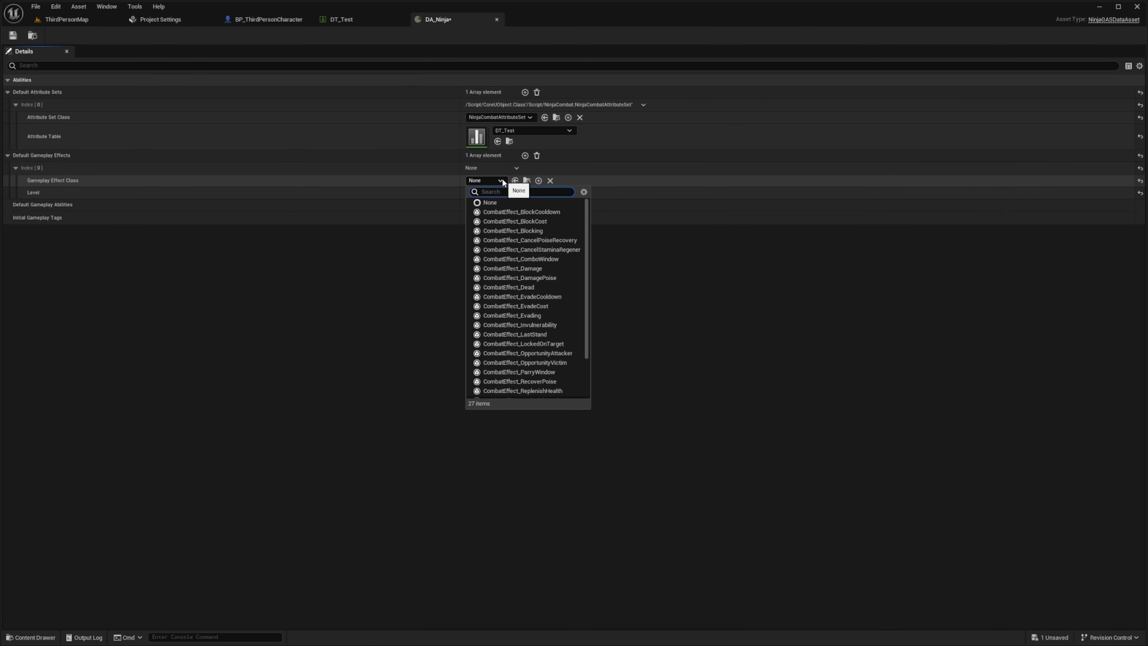
type("combateffect_repl")
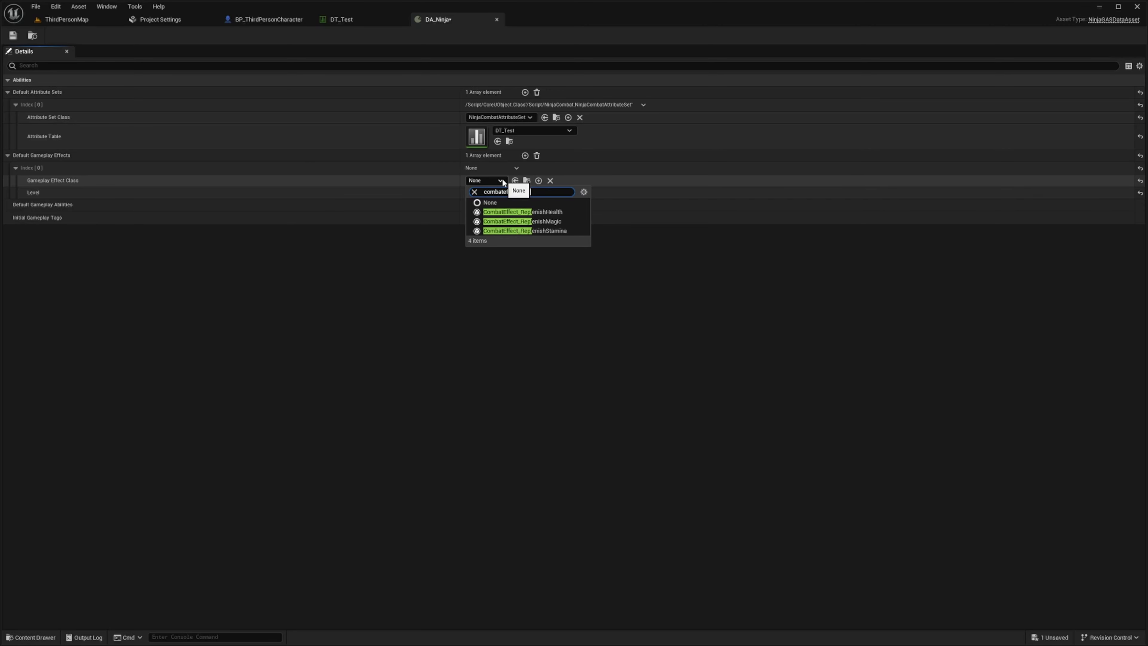
left_click(508, 240)
key("ctrl+s")
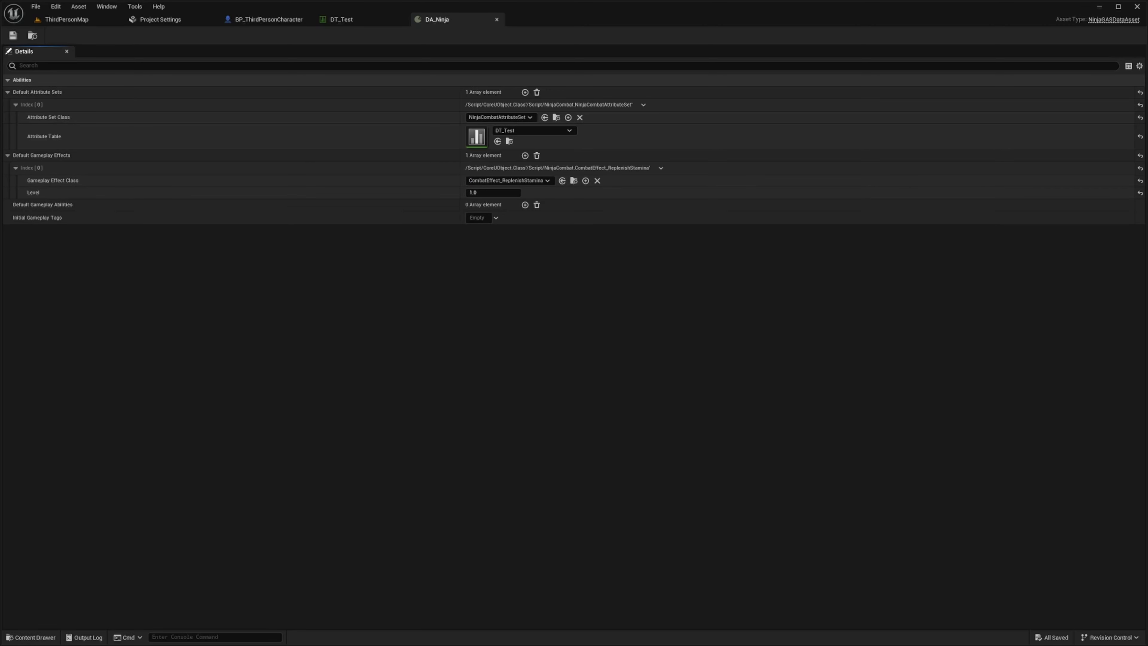
left_click(68, 22)
- Create a NinjaGASPlayerState-based Blueprint named BP_NinjaPlayerState in GAS and open it
right_click(303, 548)
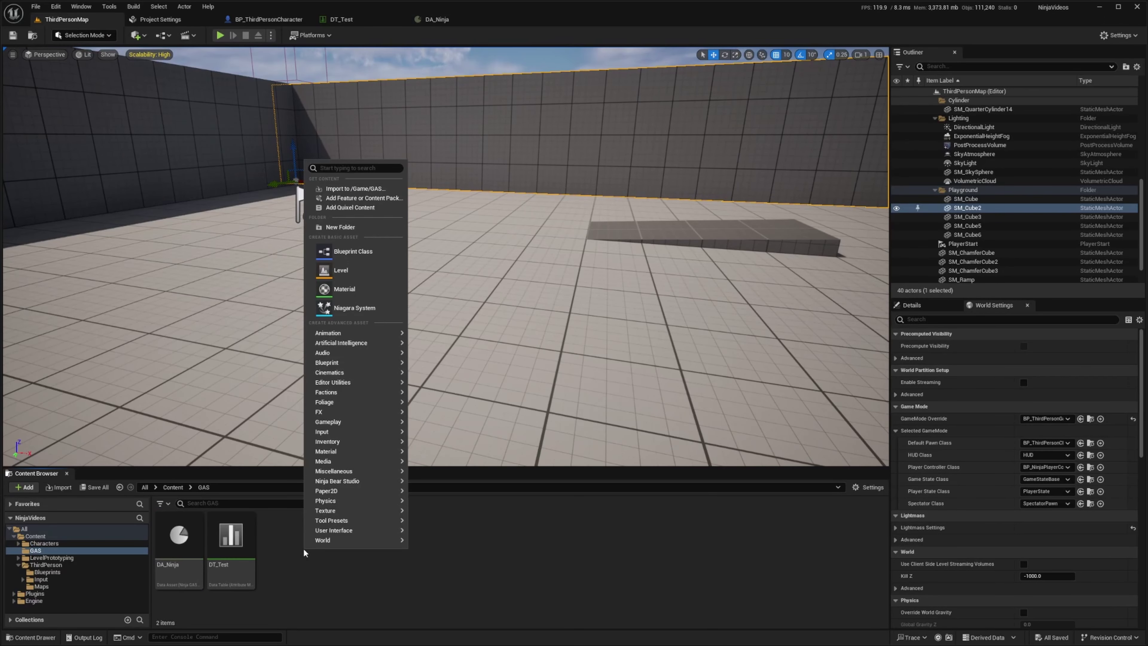
key("Escape")
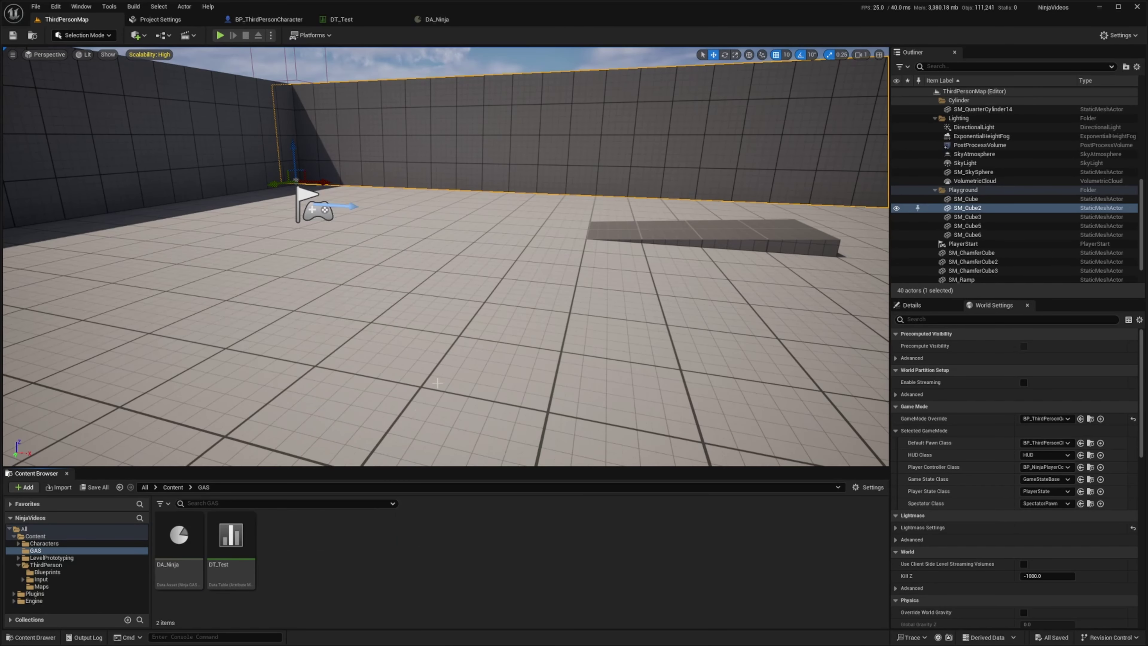
right_click(316, 553)
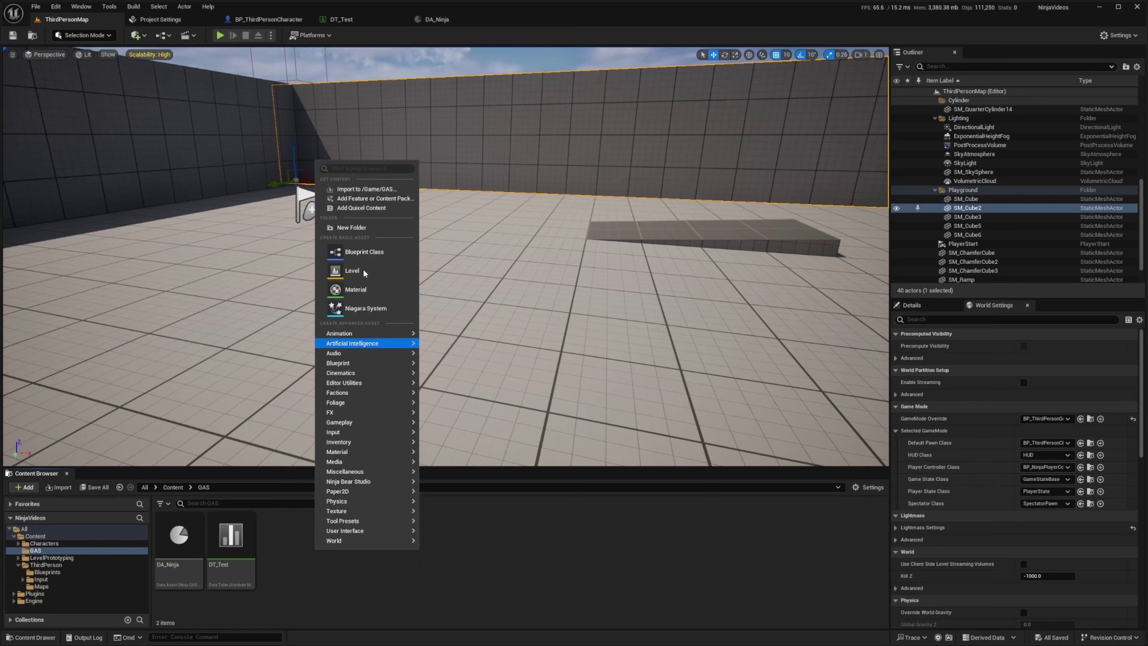
left_click(367, 252)
left_click(481, 377)
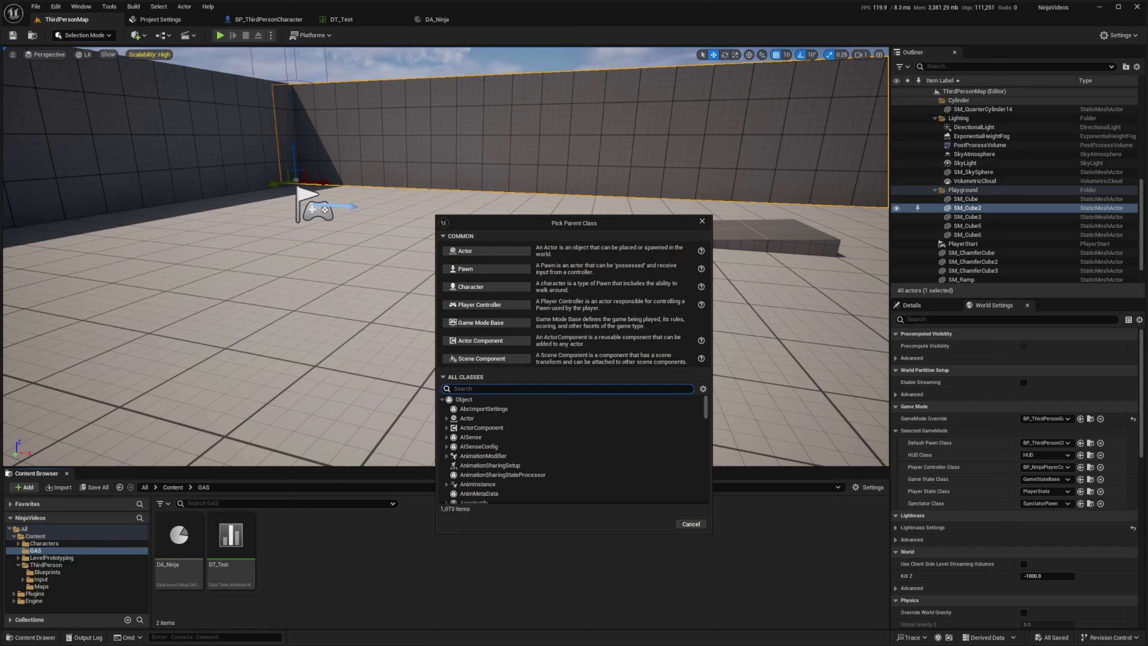
type("NinjaGasplayerstat")
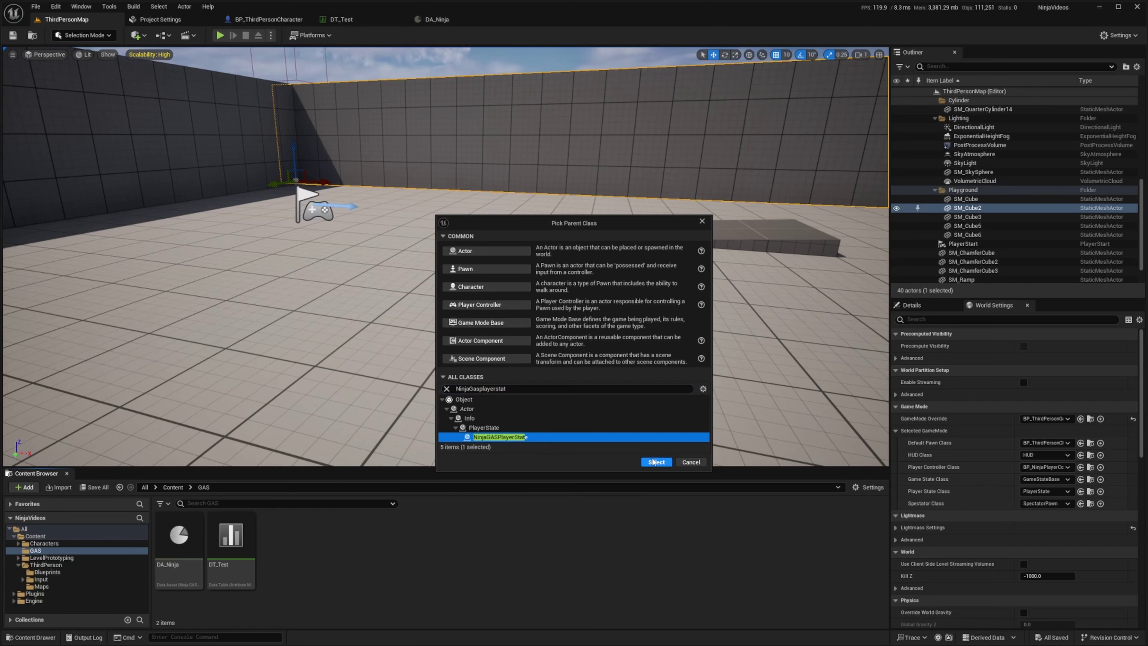
left_click(656, 461)
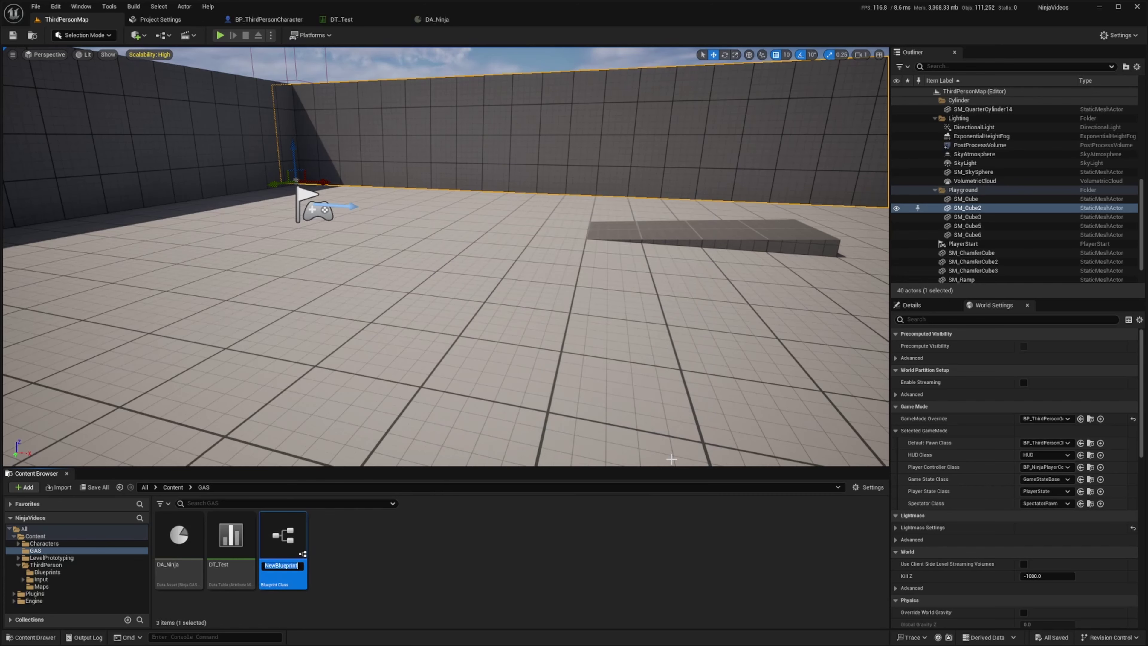
type("BP_NinjaPlayer")
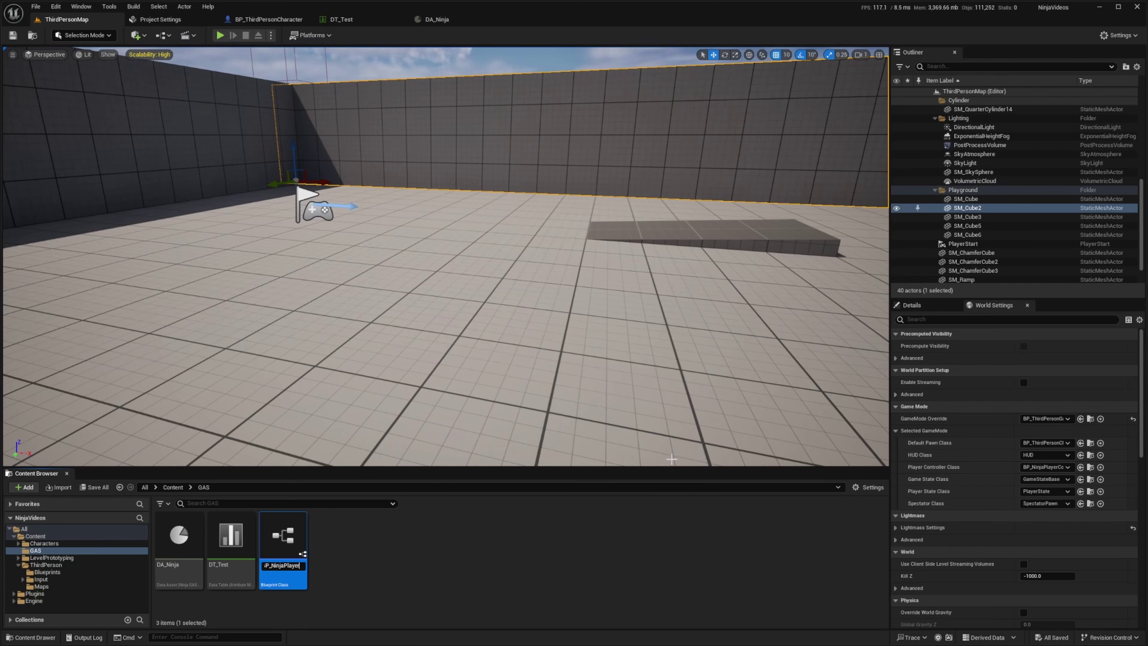
type("State")
key("Return")
double_click(179, 536)
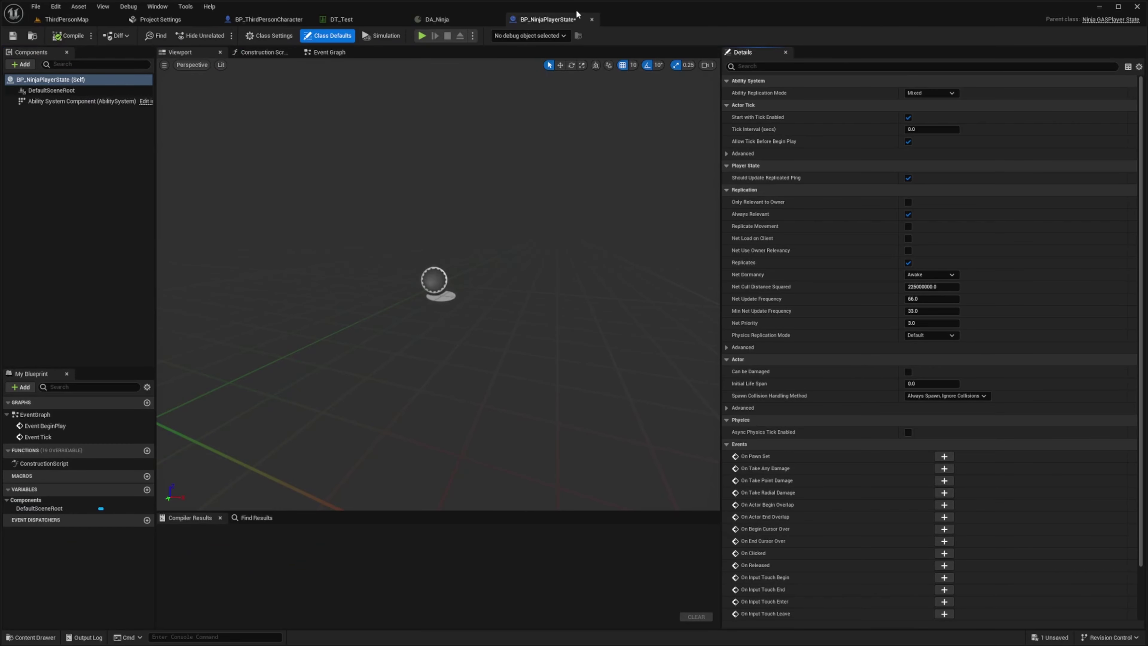
- Set the Ability System Component's default setup to DA_Ninja and save BP_NinjaPlayerState
left_click(56, 102)
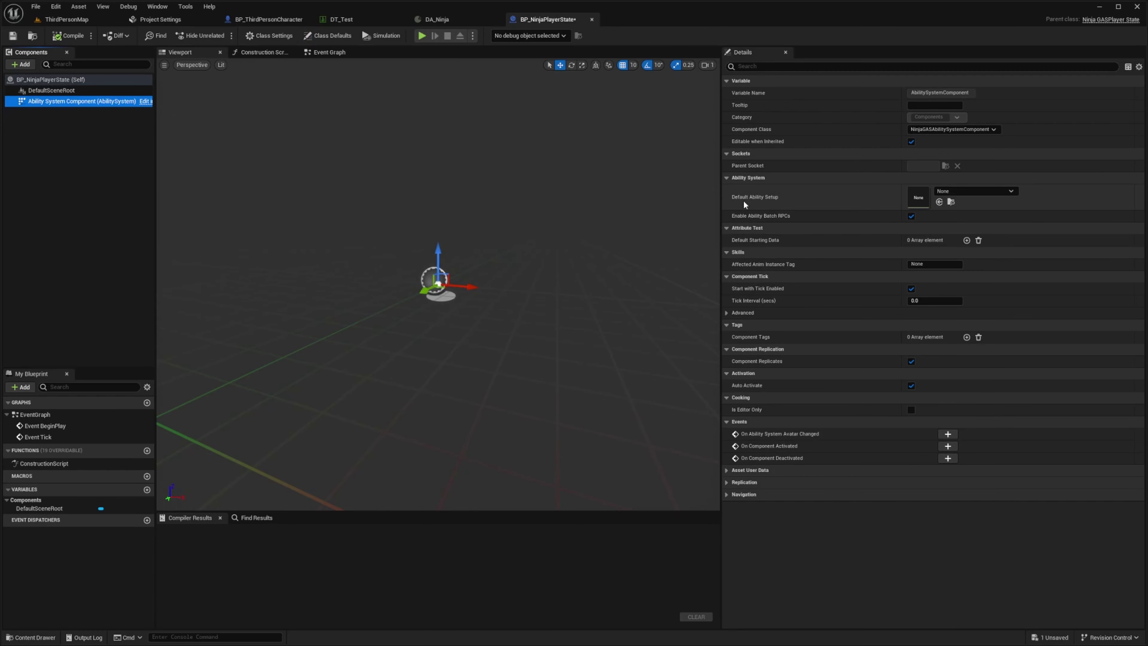
left_click(949, 191)
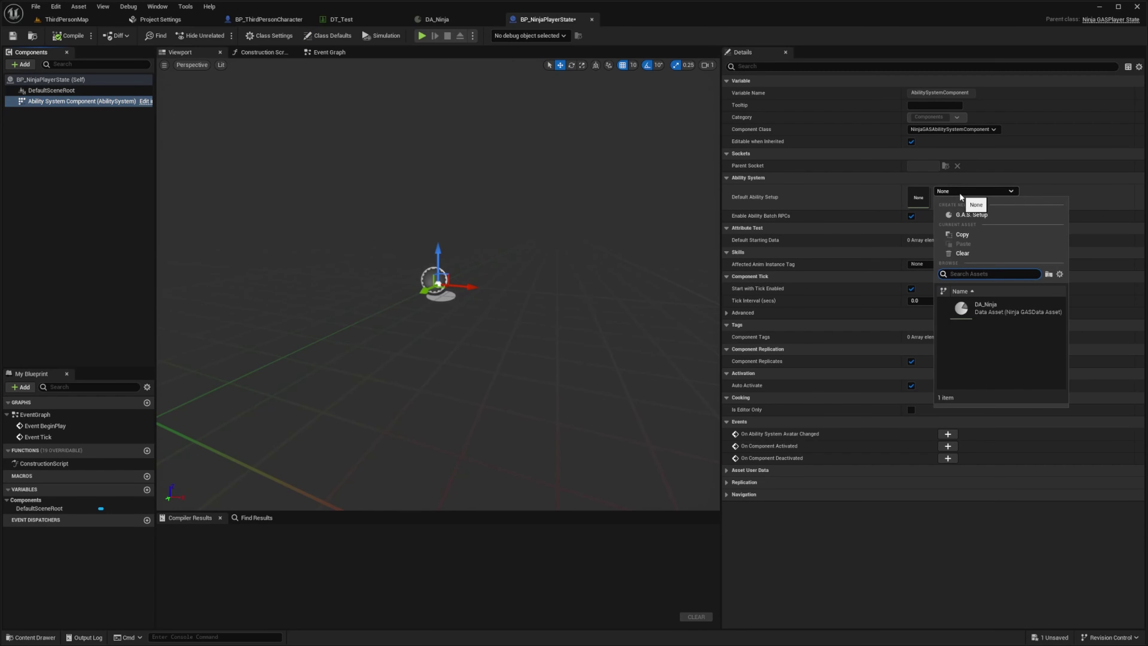
left_click(985, 308)
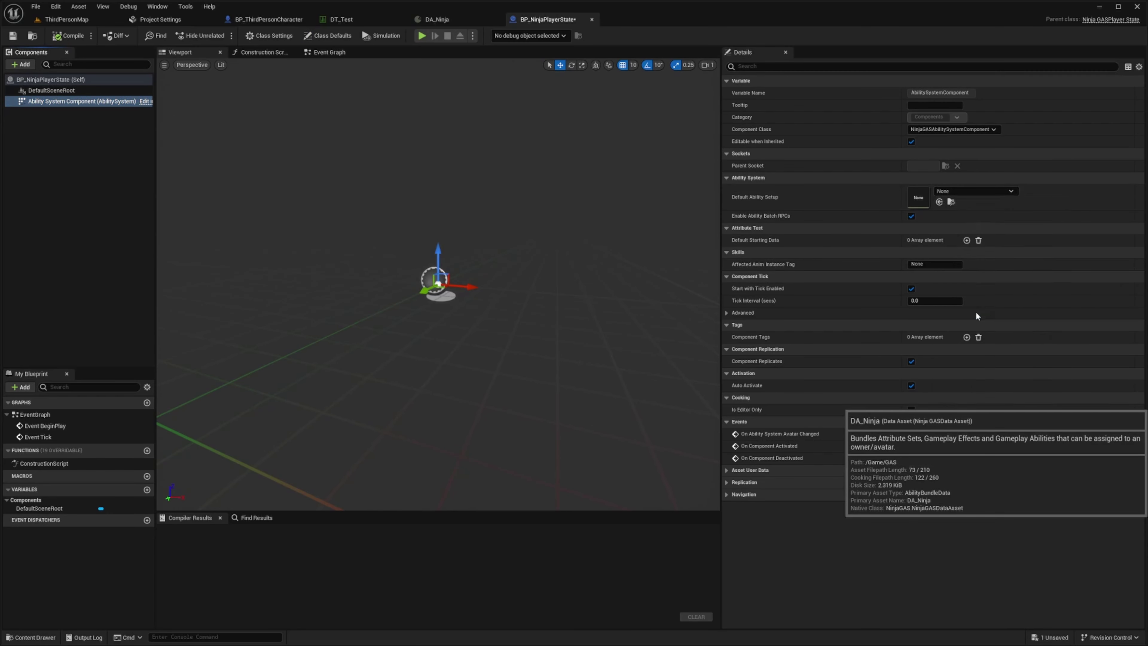
left_click(436, 19)
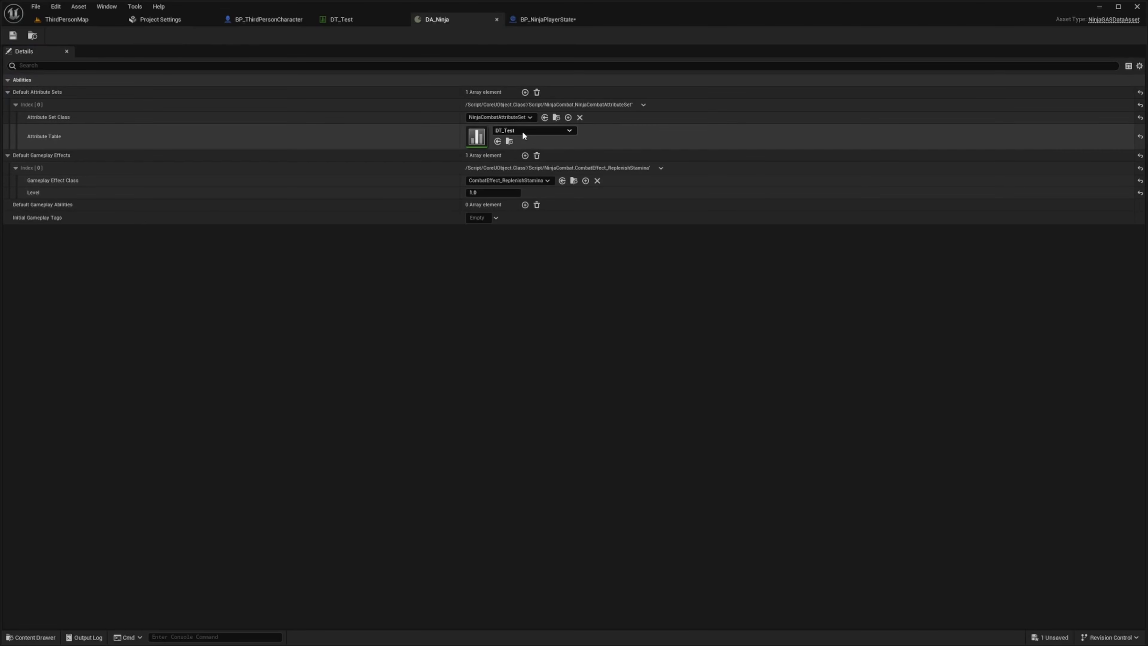
left_click(548, 19)
key("ctrl+s")
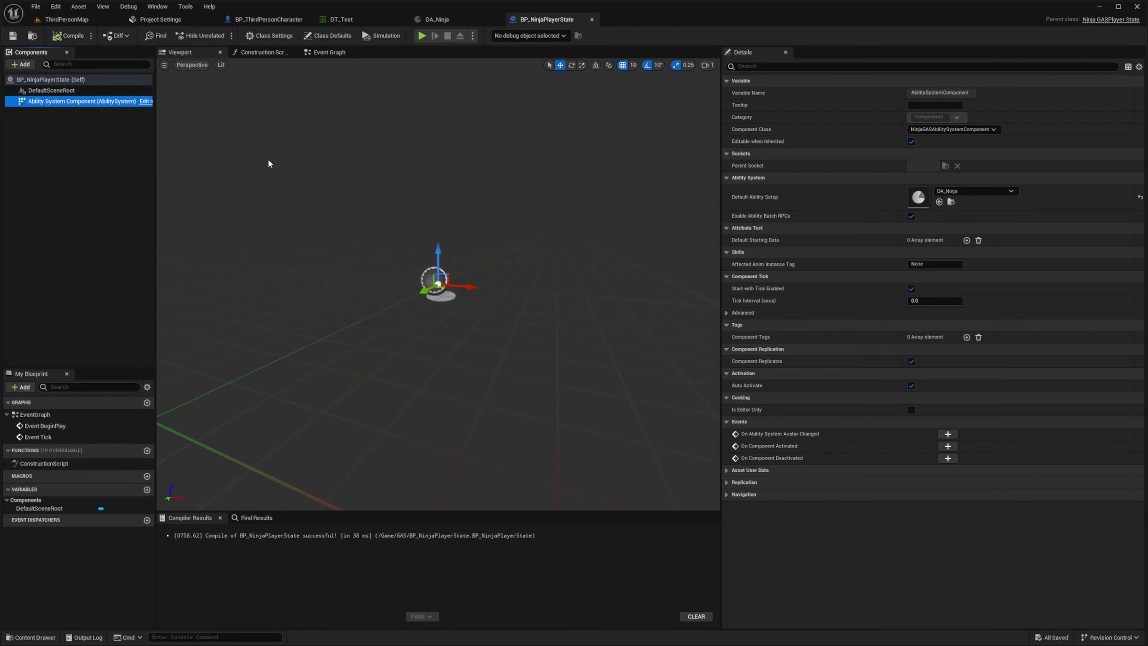
- Make BP_NinjaPlayerState the level's Player State Class and locate the default pawn blueprint
left_click(67, 19)
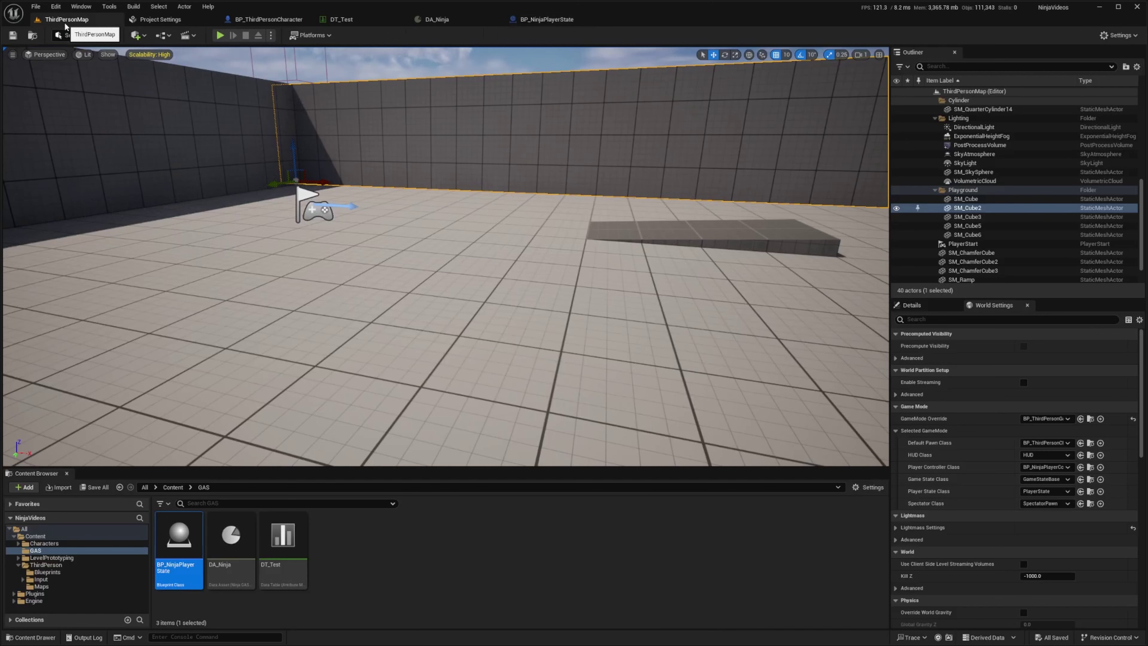
left_click_drag(187, 542, 1044, 490)
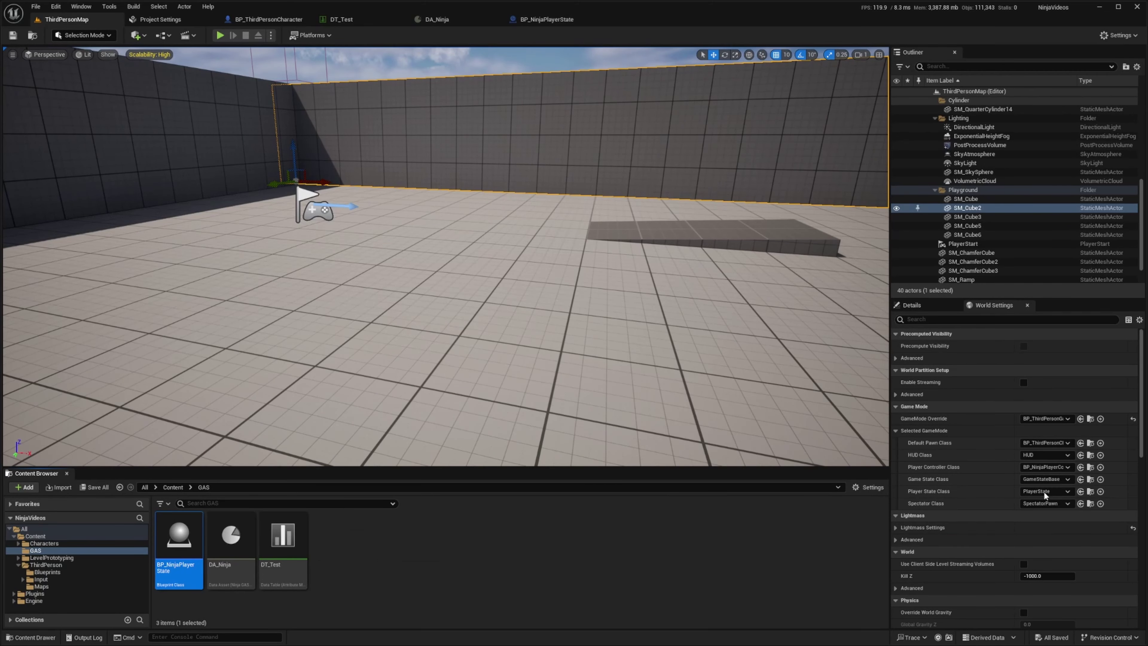
left_click(1080, 442)
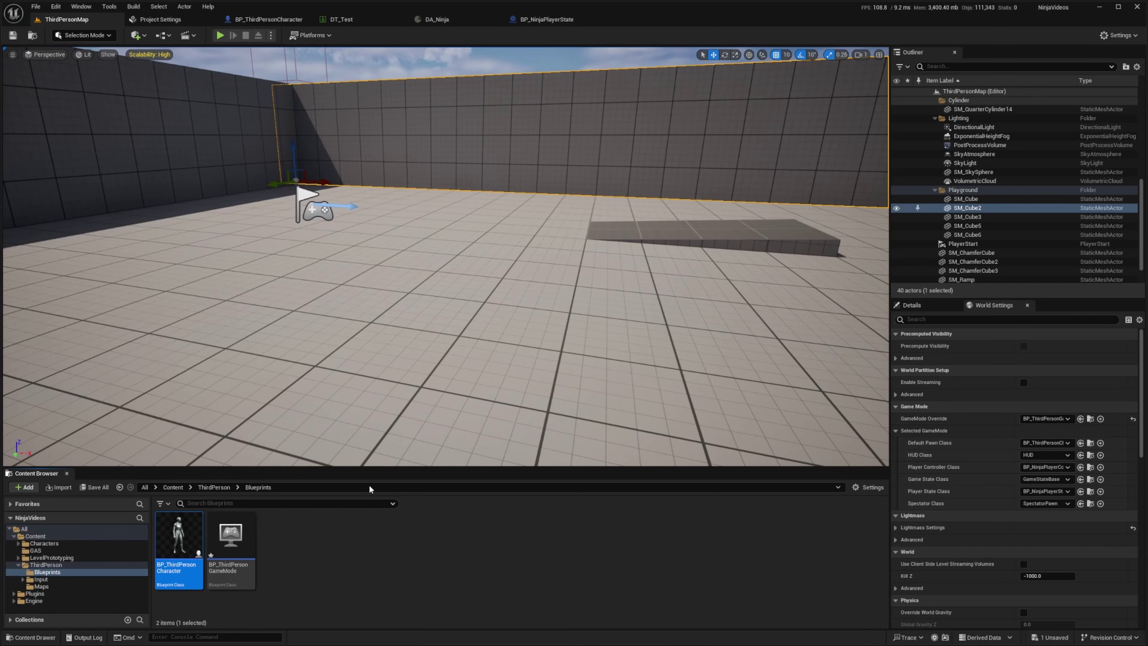
- Reparent BP_ThirdPersonCharacter to NinjaGASPlayerCharacter in Class Settings and compile
double_click(179, 536)
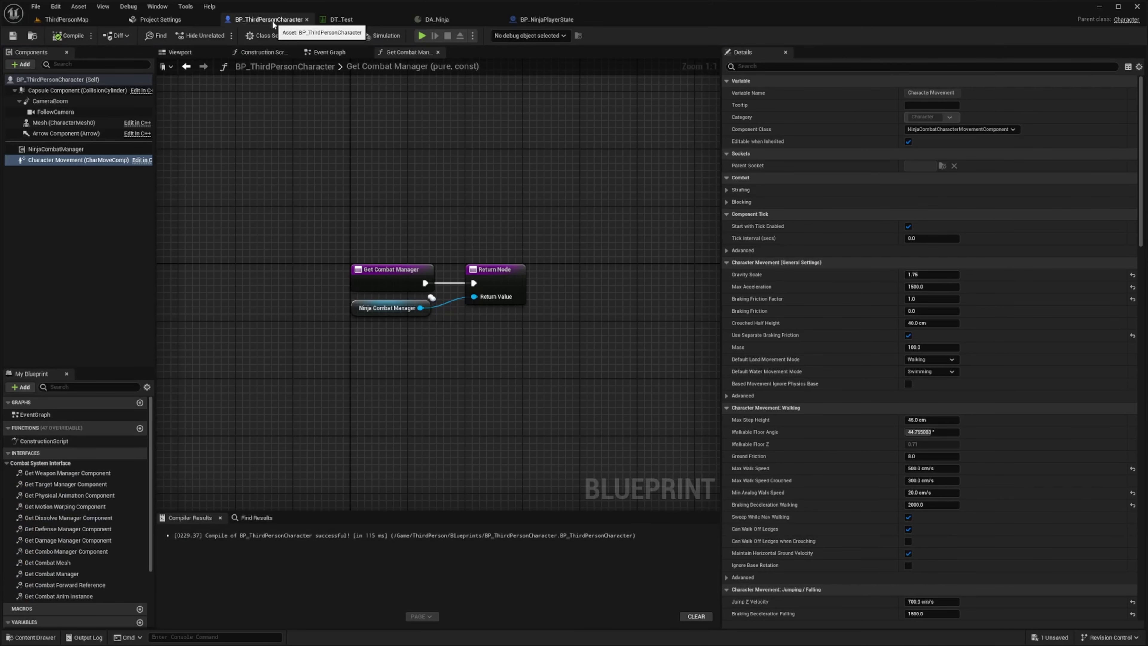
left_click(262, 37)
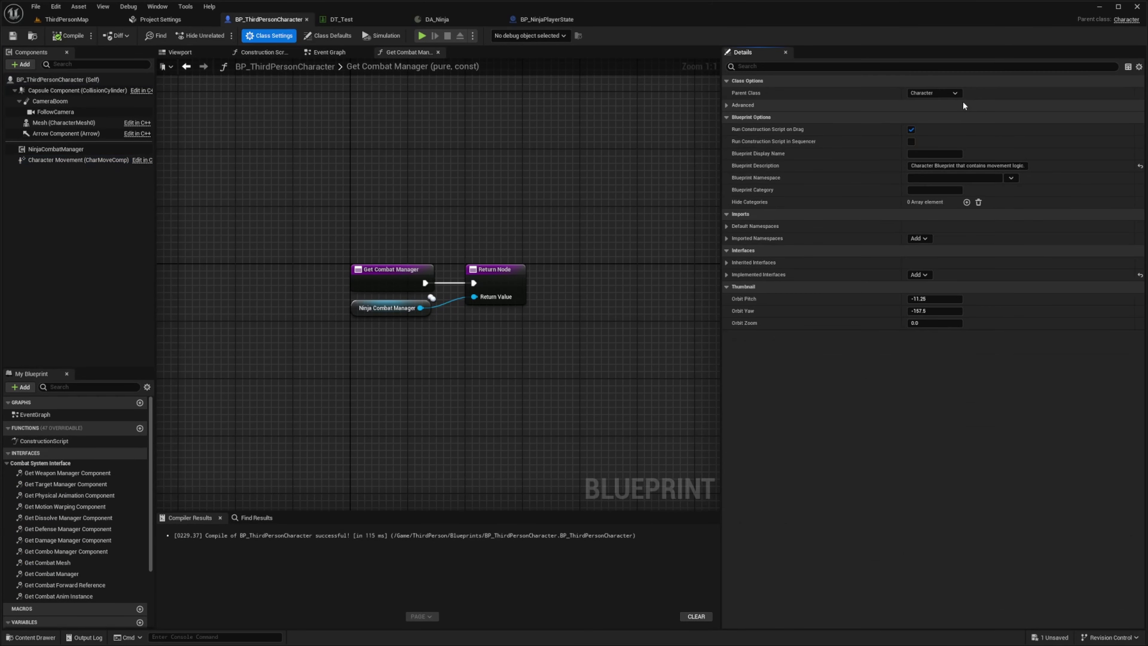
left_click(944, 94)
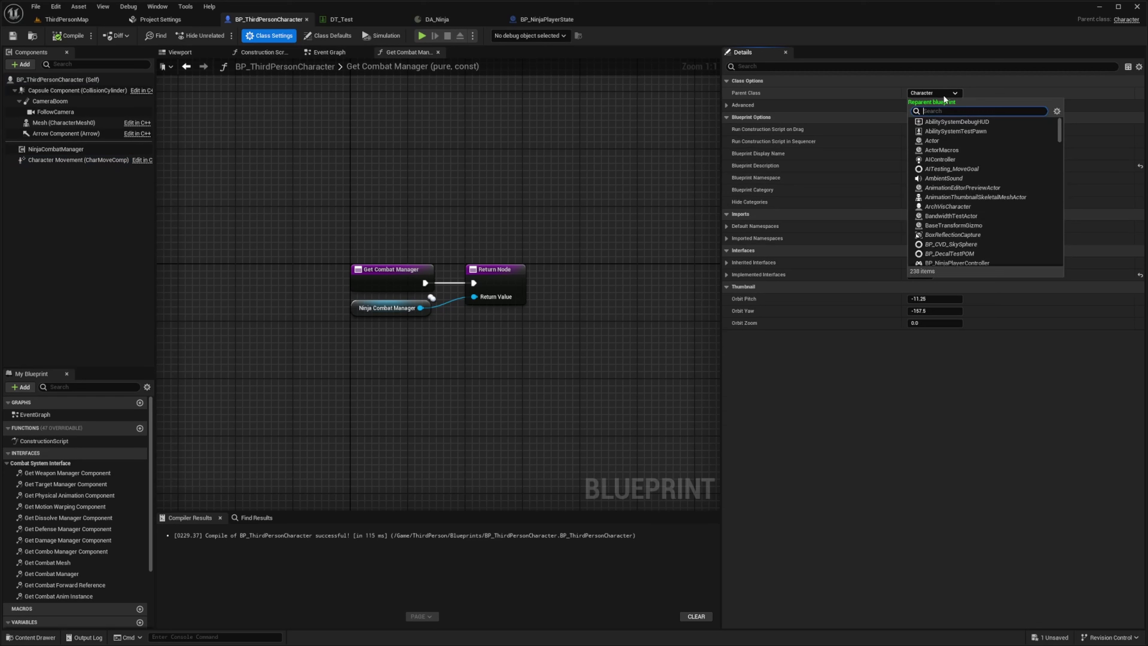
left_click(943, 95)
left_click(935, 94)
type("NinjaGASPlayerCharacter")
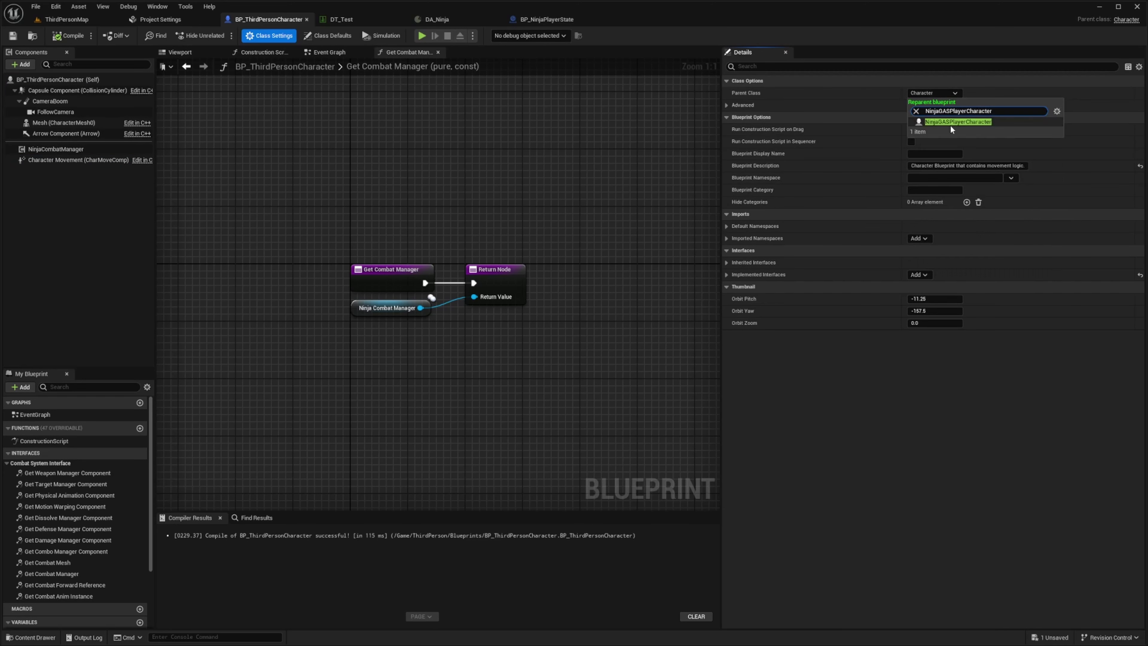
left_click(942, 123)
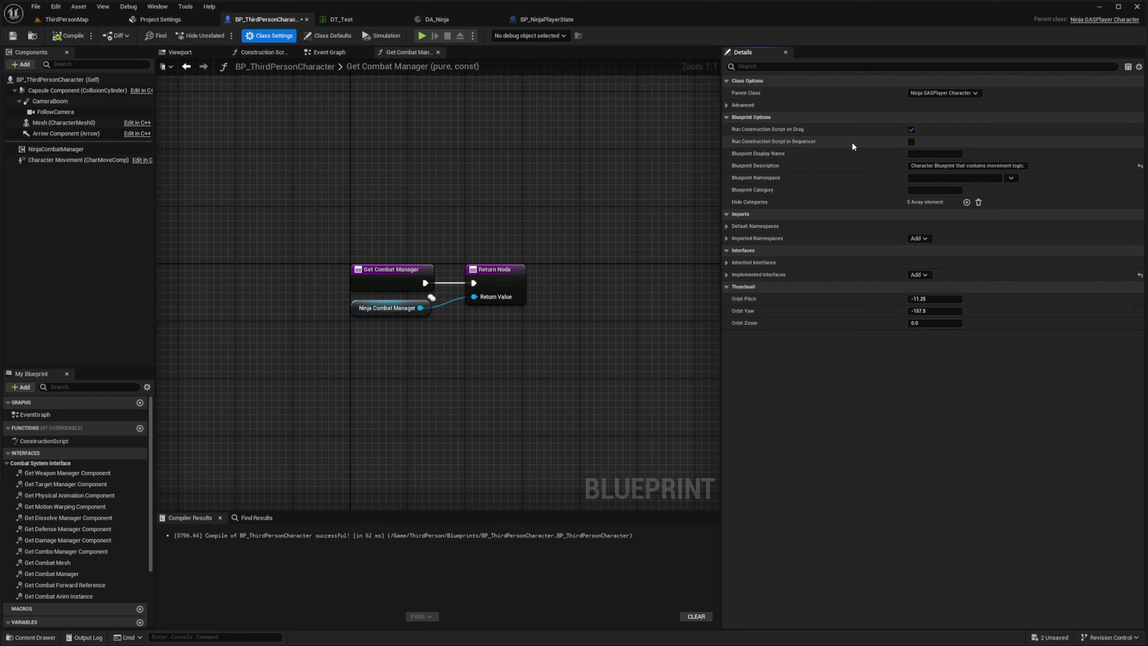
left_click(68, 36)
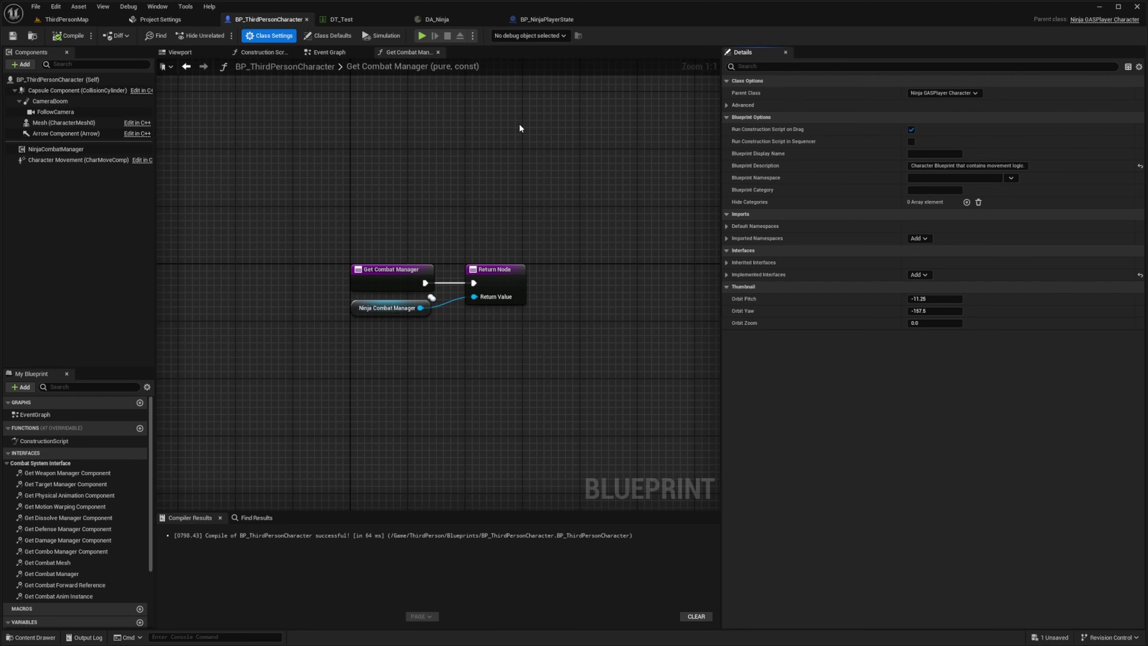
- Search the parent class list again and confirm NinjaGASPlayerCharacter as the parent
left_click(968, 92)
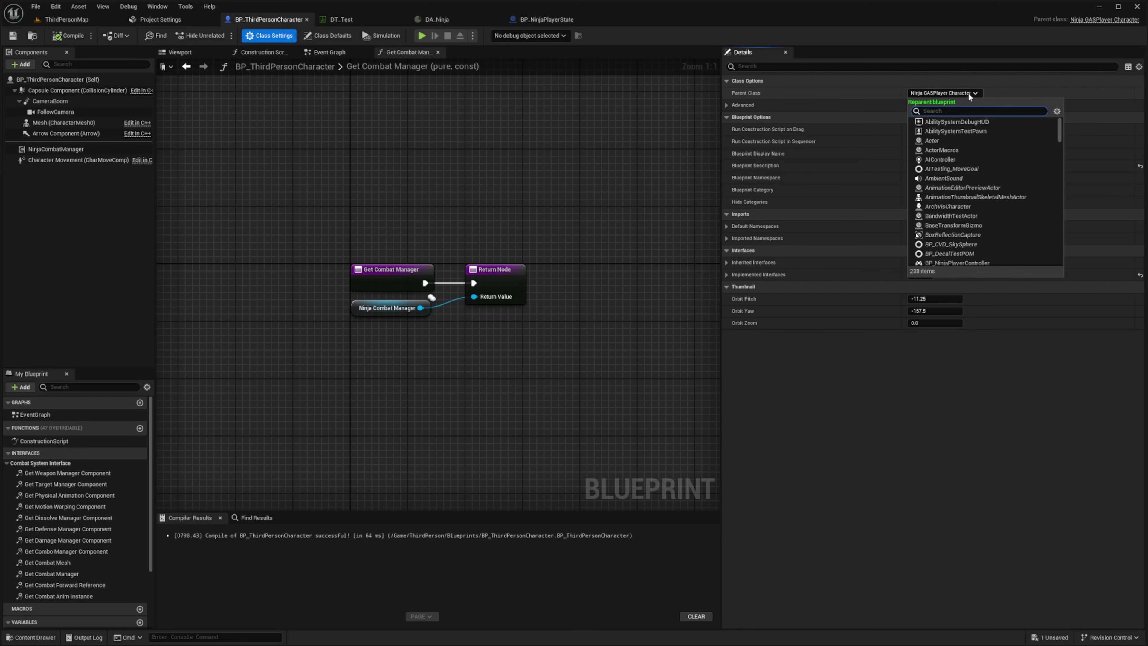
type("NinjaGASPlayerCharacte")
key("BackSpace")
key("BackSpace")
key("BackSpace")
key("BackSpace")
key("BackSpace")
key("BackSpace")
key("BackSpace")
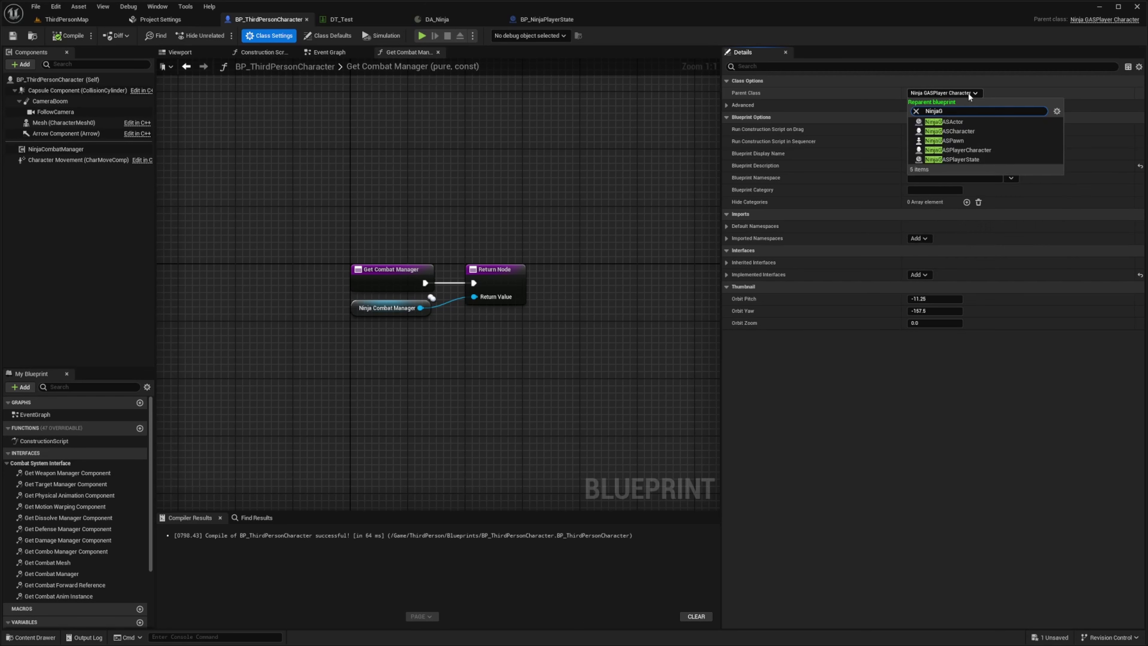
type("gas")
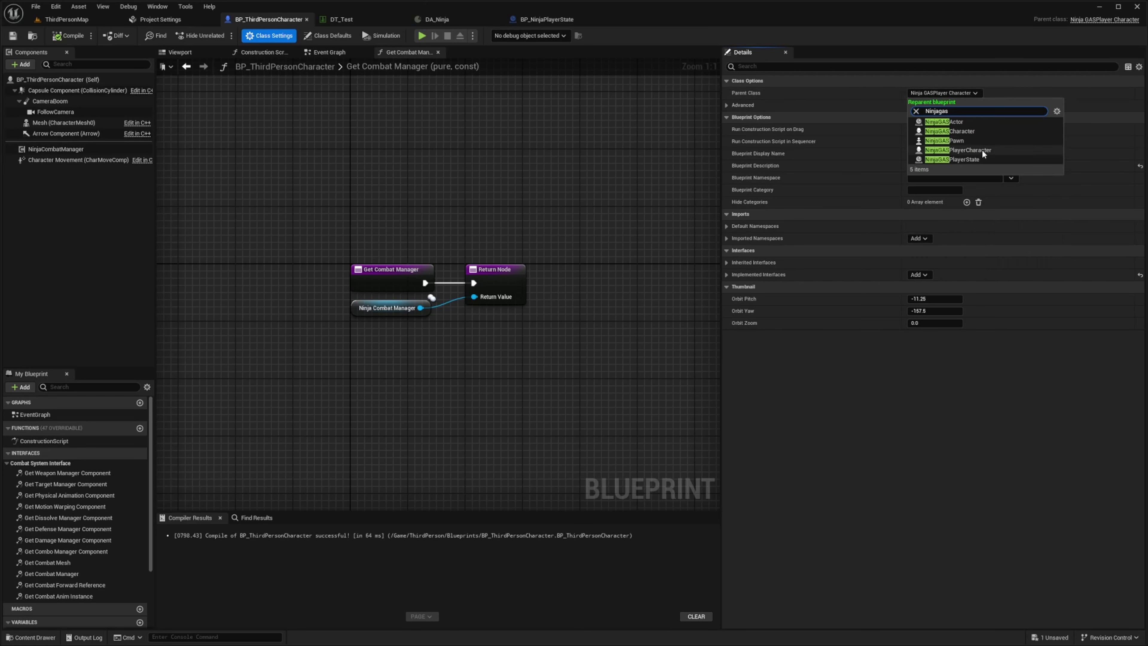
key("ctrl+a")
type("NinjaGASPlayerCharacter")
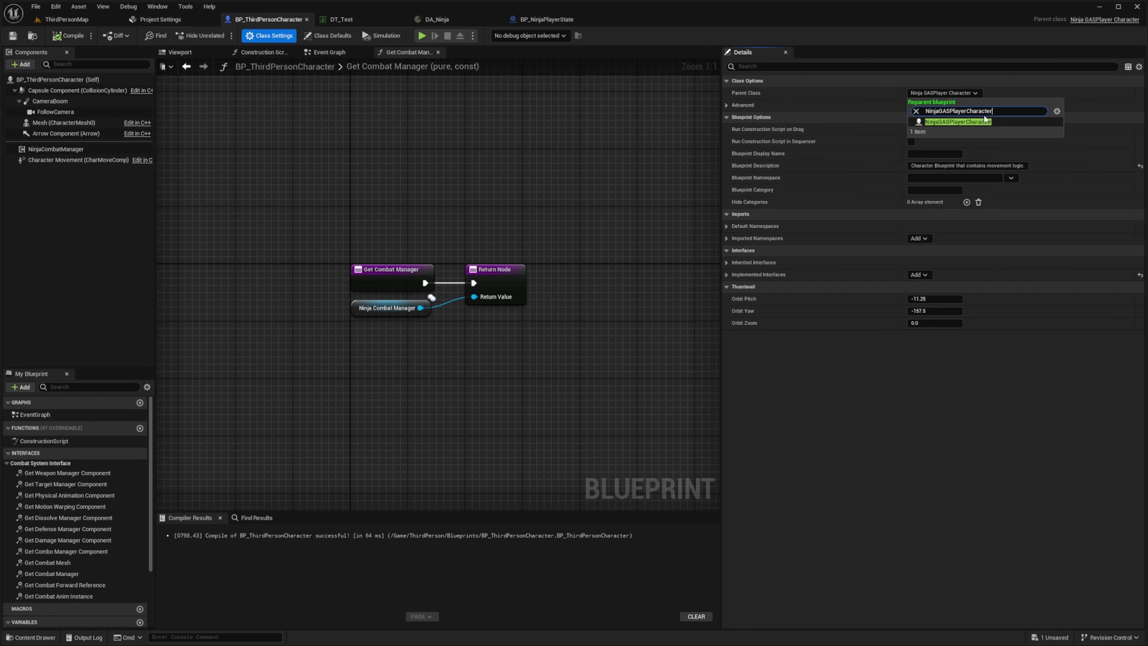
left_click(987, 121)
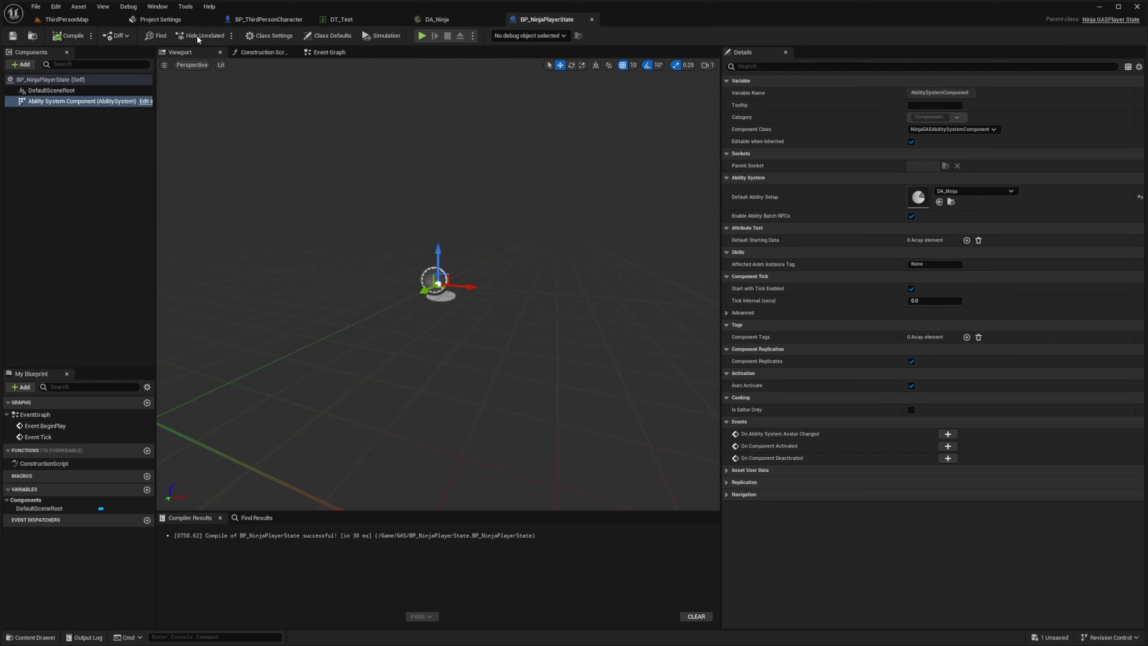
- Start a fullscreen playtest and run 'showdebug AbilitySystem' in the console
left_click(66, 19)
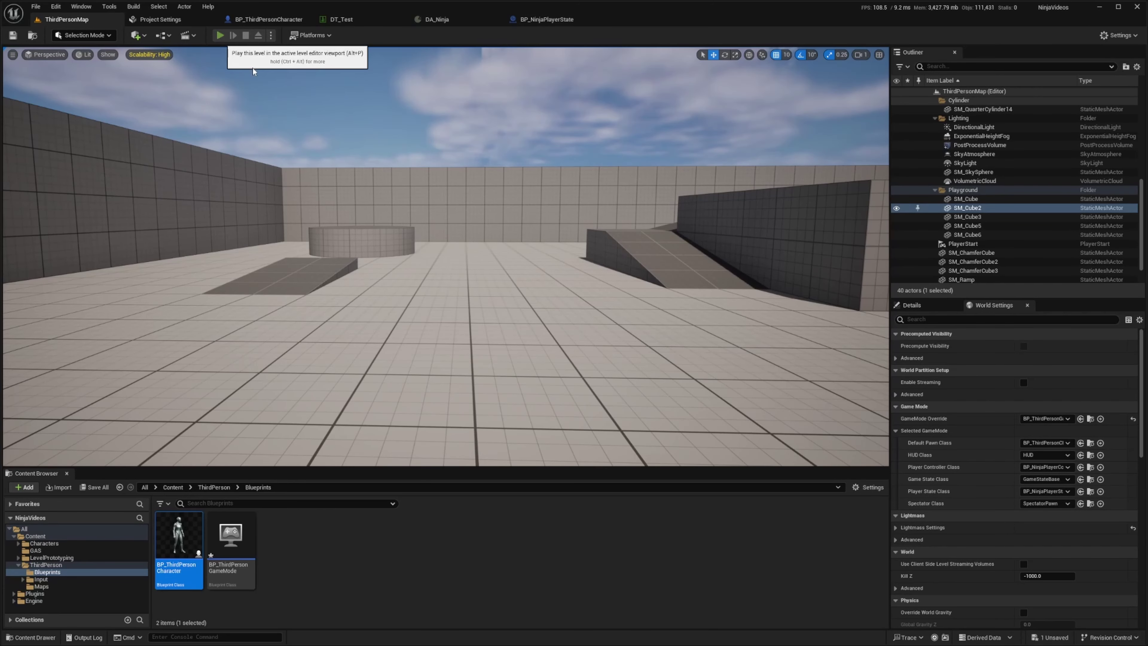
left_click(222, 36)
key("F11")
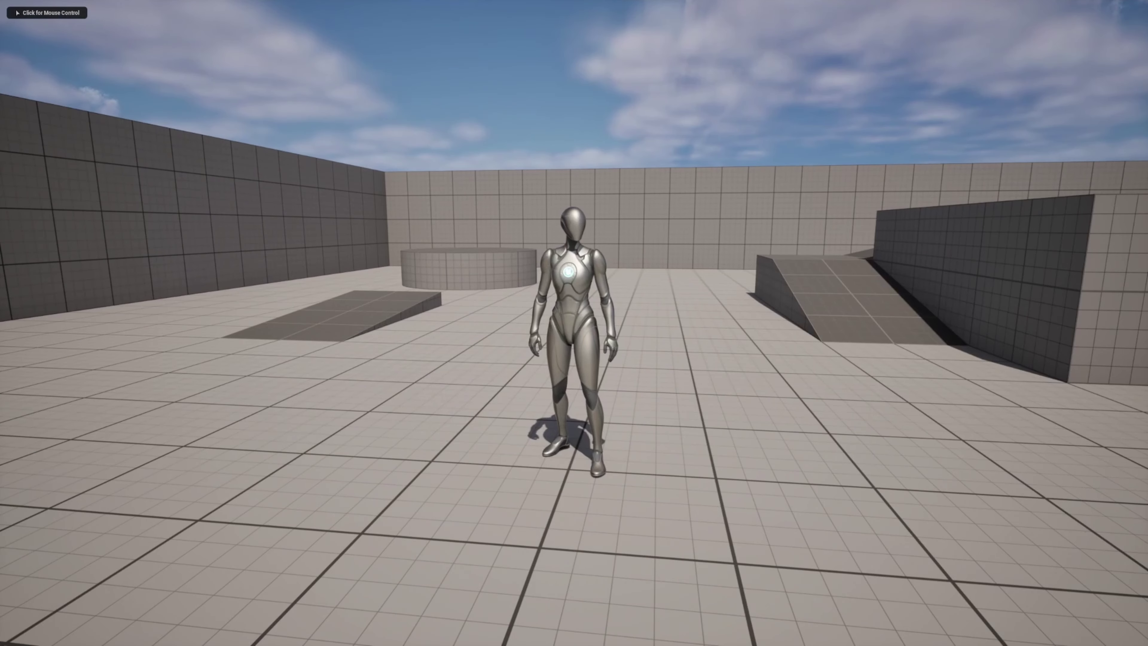
key("shift+F1")
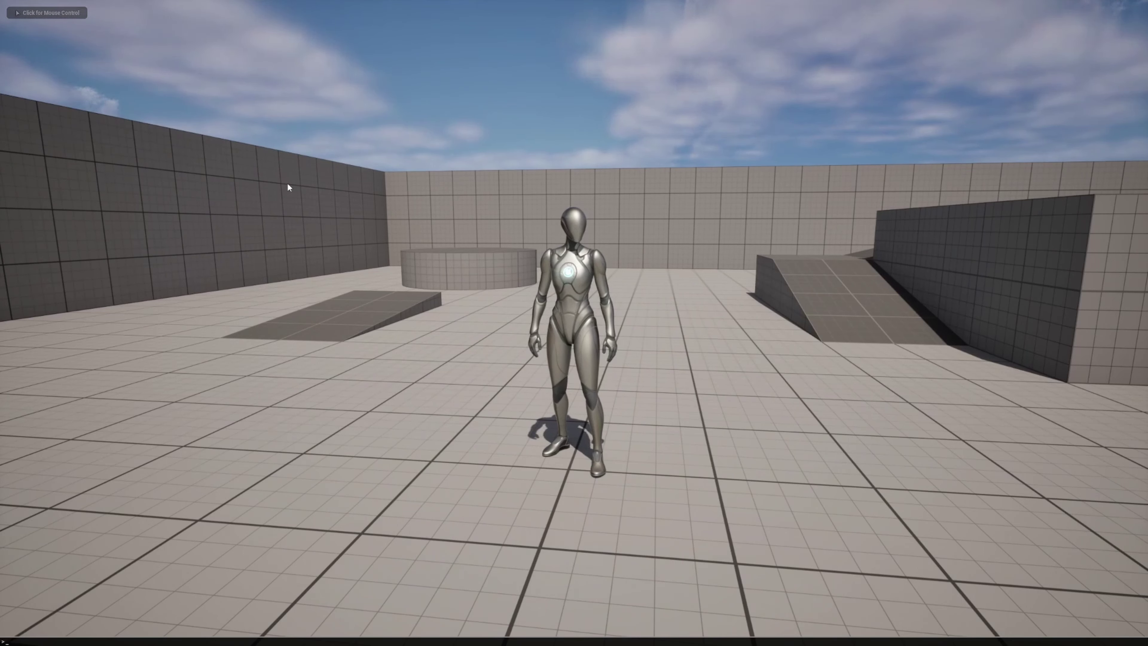
type("showdebug AbilitySystem")
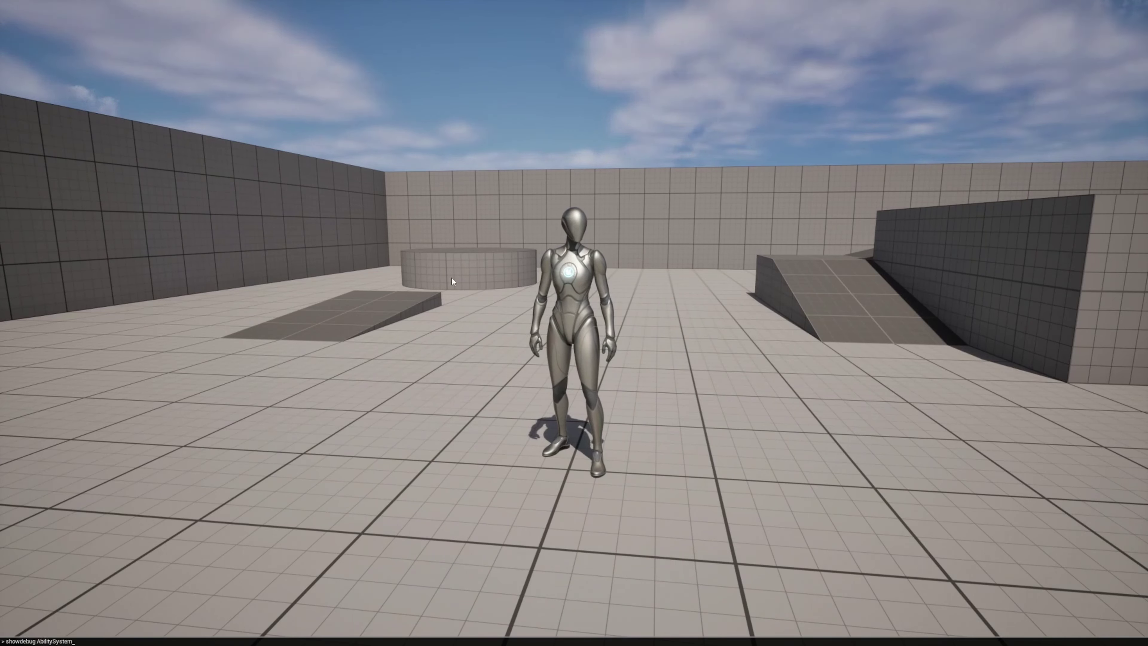
key("Return")
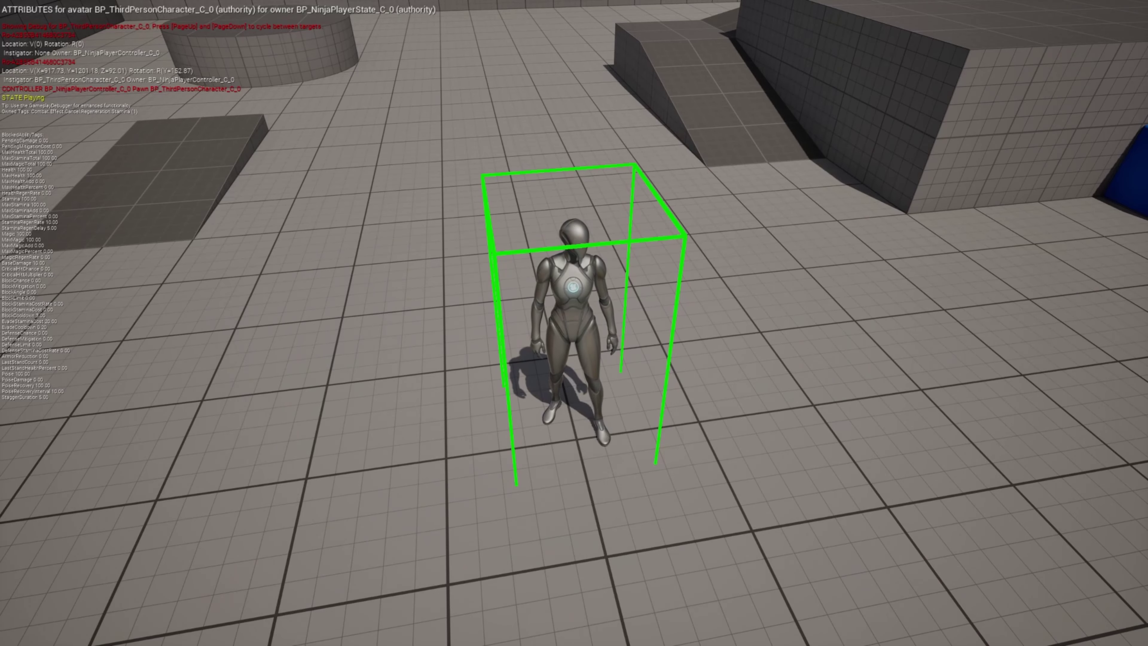
- Walk the character around, end the playtest, and bring up the DT_Test data table
key("s")
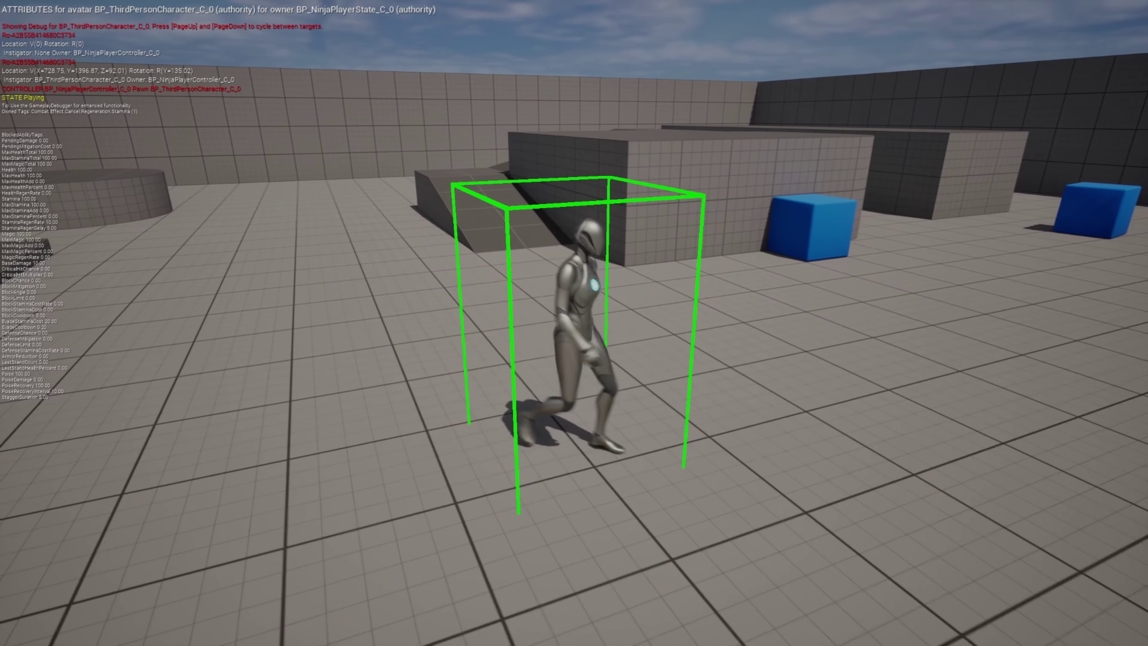
key("Escape")
key("F11")
left_click(341, 19)
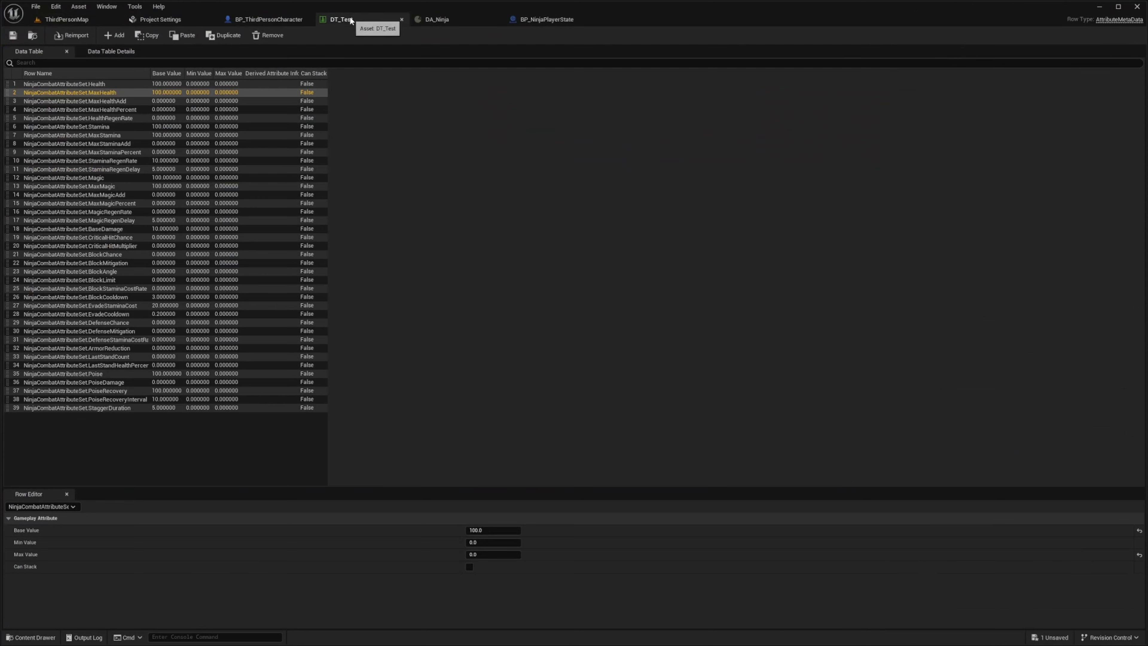
- Set the Health row's Base Value in DT_Test to 500 and save the table
left_click(102, 84)
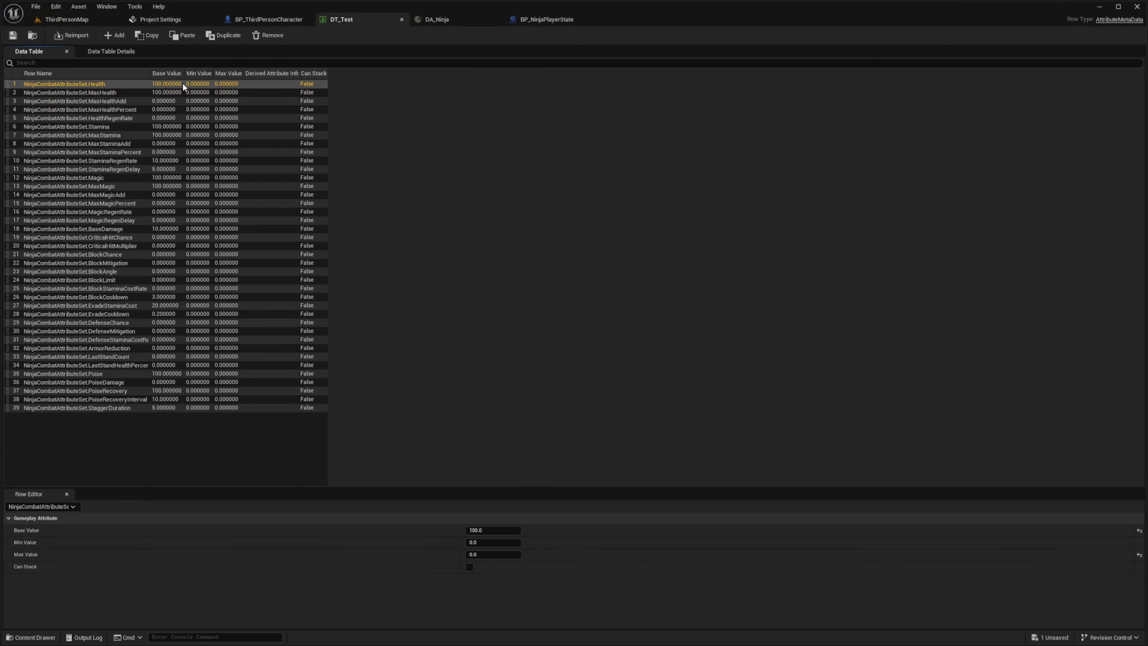
left_click(492, 531)
type("5")
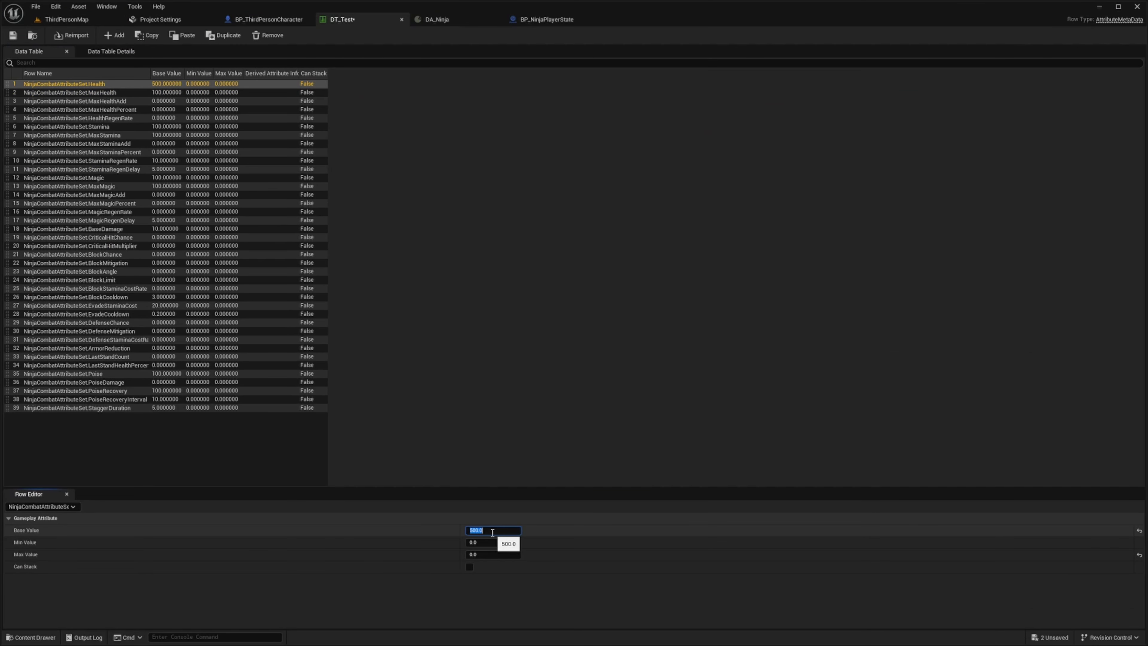
key("ctrl+s")
- Playtest ThirdPersonMap again, moving the character back and forth with the attribute debug overlay showing
left_click(66, 19)
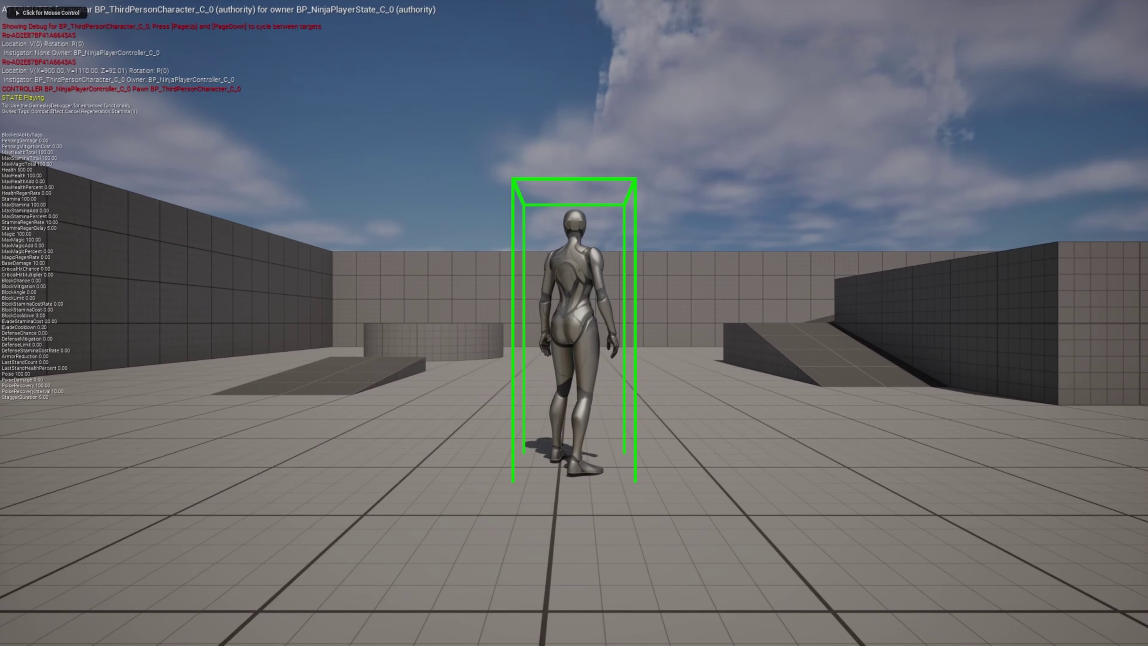
left_click(13, 170)
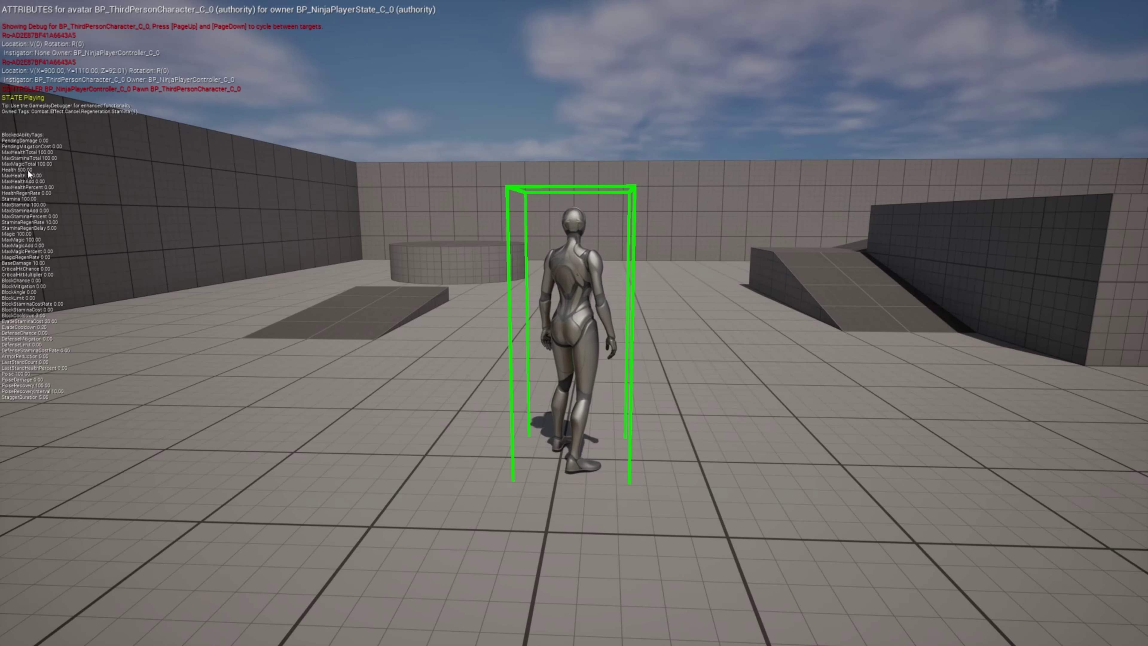
left_click(28, 170)
key("s")
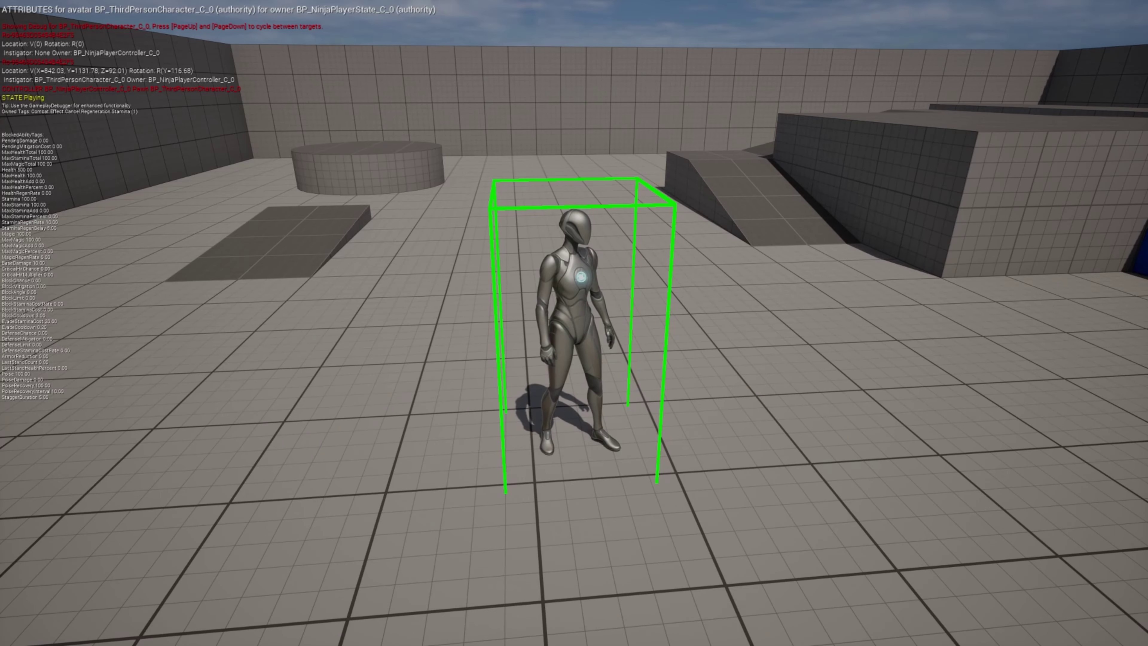
key("w")
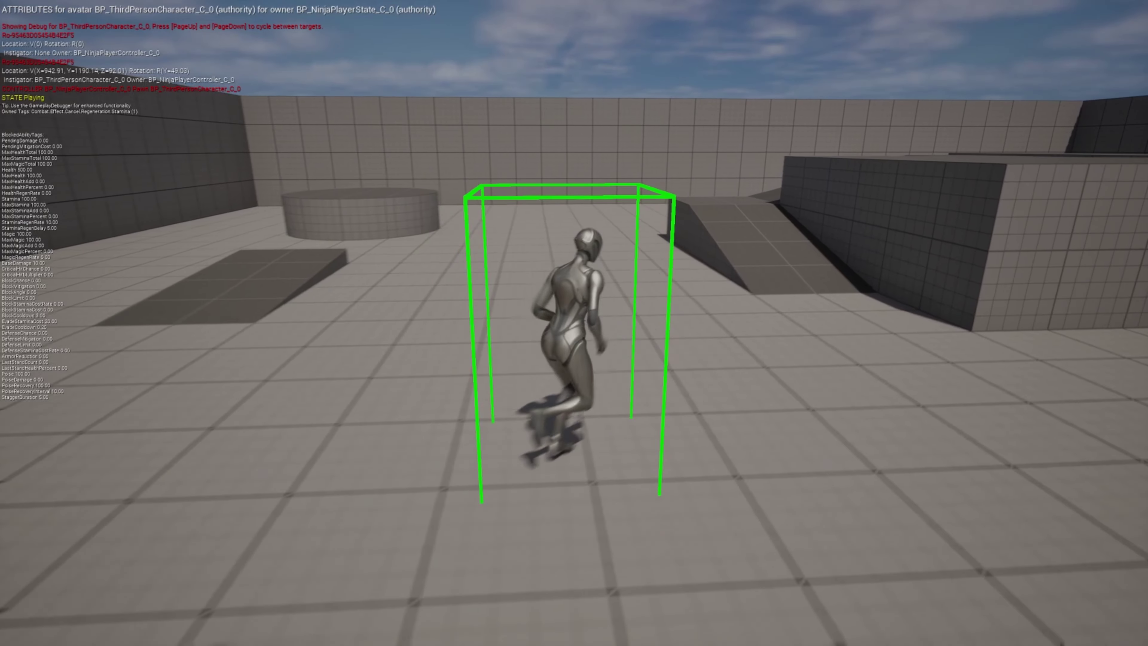
key("s")
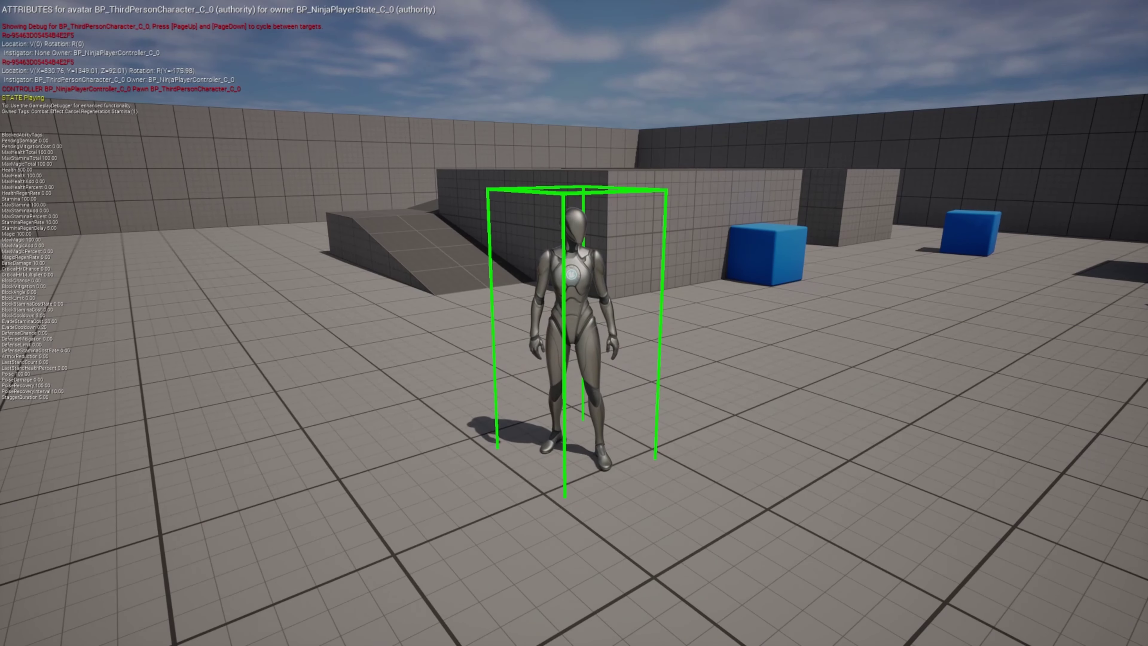